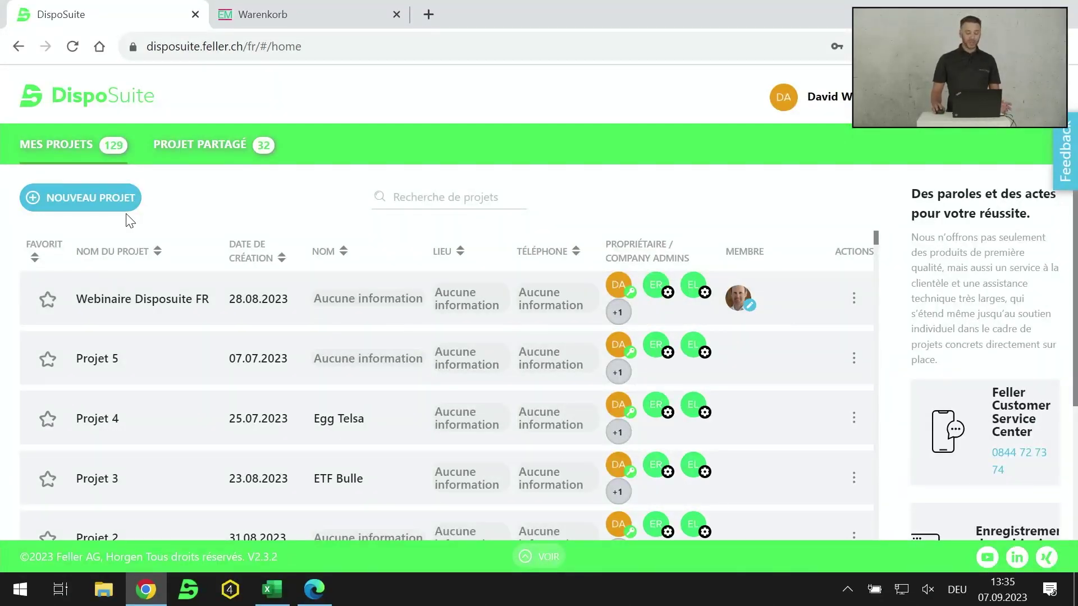
# - Open the Webinaire Disposuite FR project from MES PROJETS to see Coffret 1, 2 and 3
pyautogui.click(332, 313)
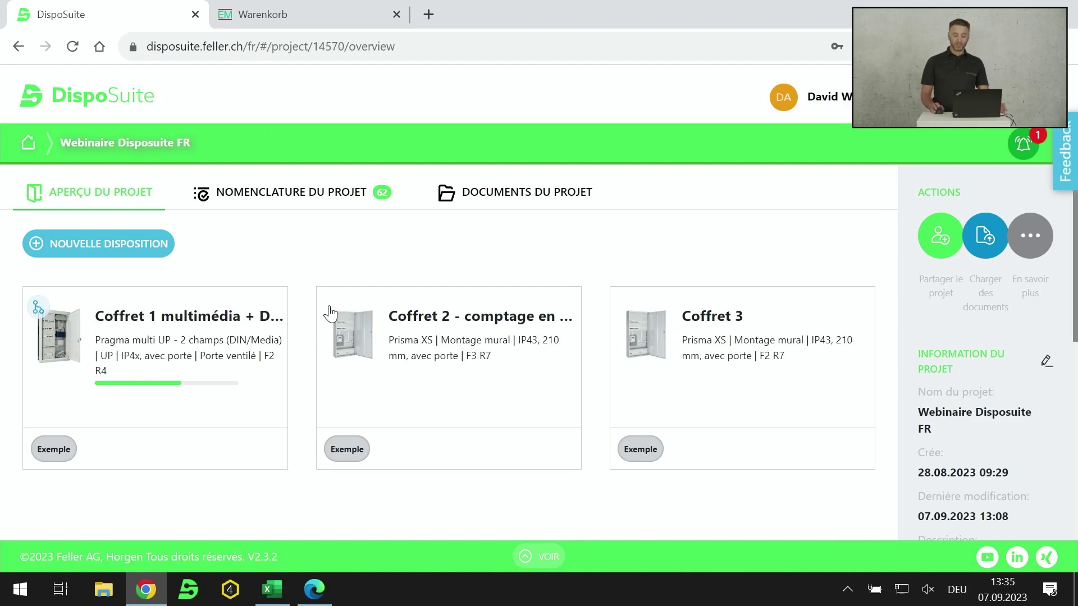
pyautogui.click(1043, 366)
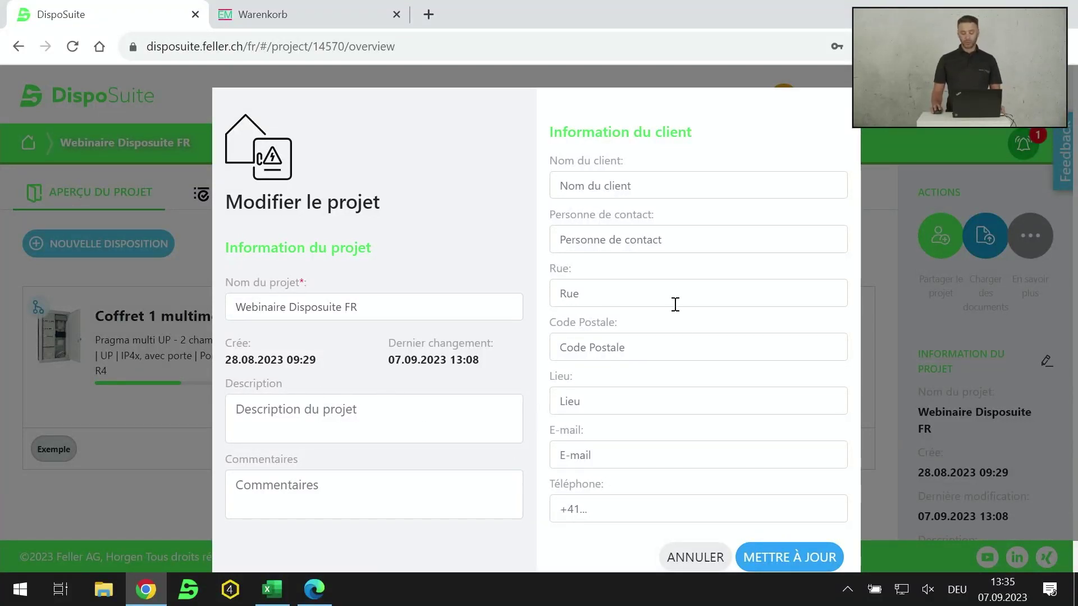
pyautogui.scroll(-1, 703, 428)
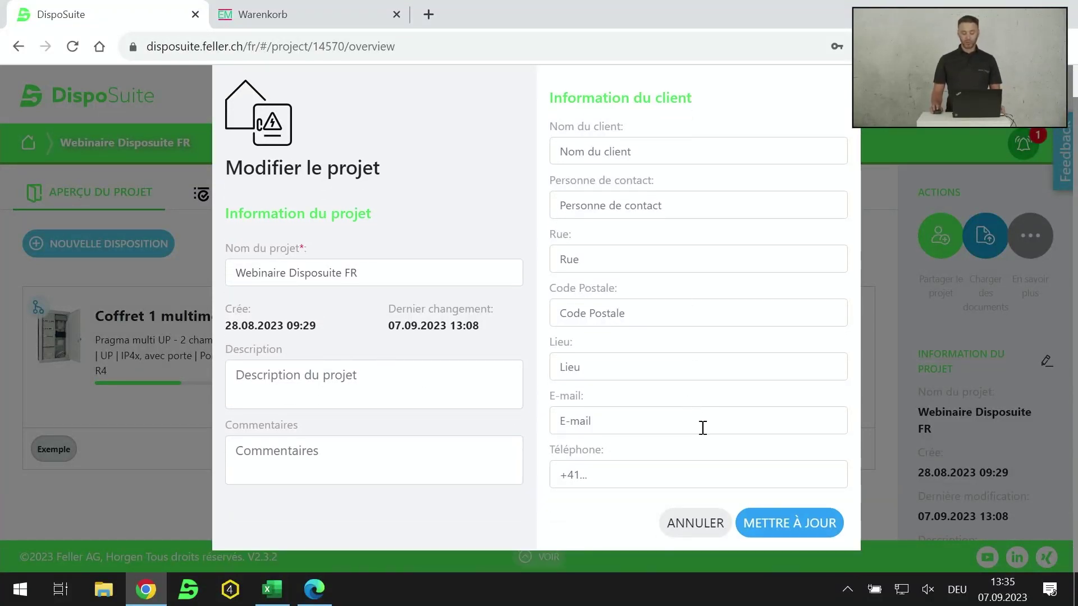
pyautogui.click(696, 523)
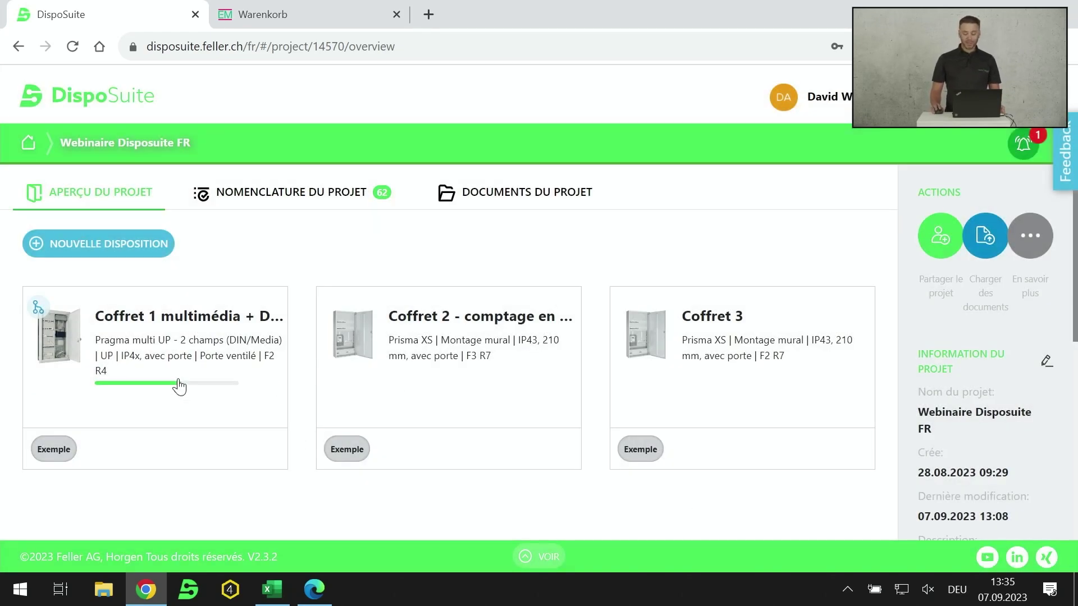
pyautogui.moveTo(208, 388)
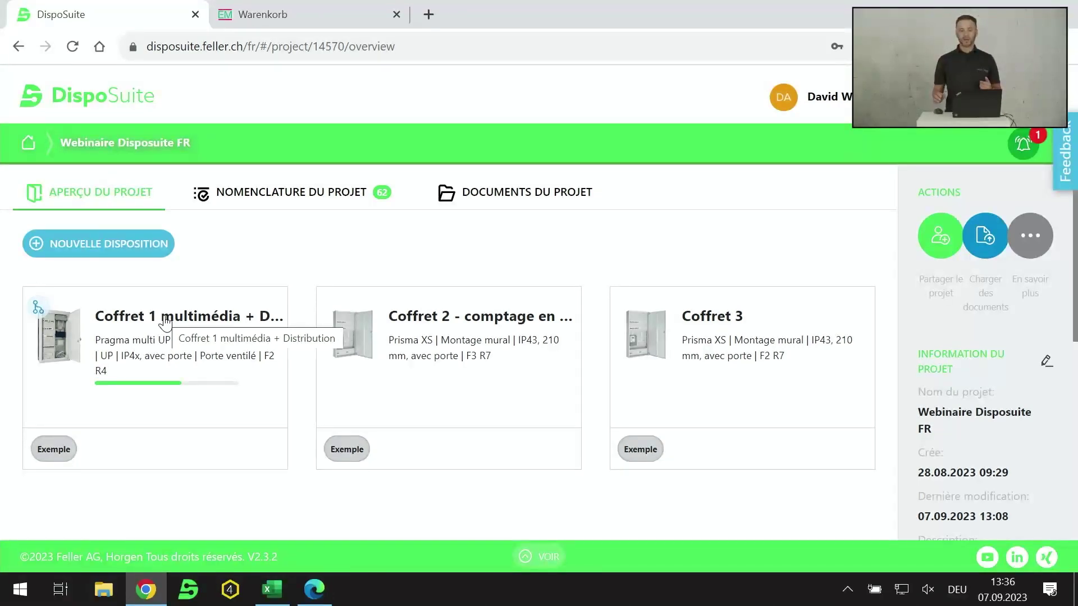
# - Edit Coffret 1's layout and browse enclosure types around its Pragma multi UP - 2 champs
pyautogui.click(141, 330)
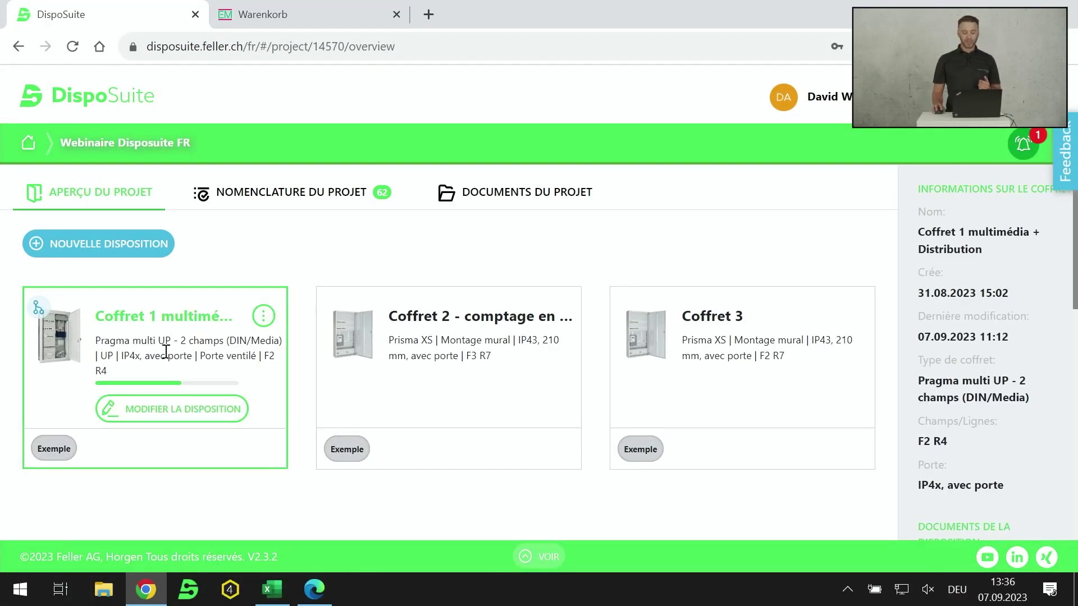
pyautogui.click(181, 409)
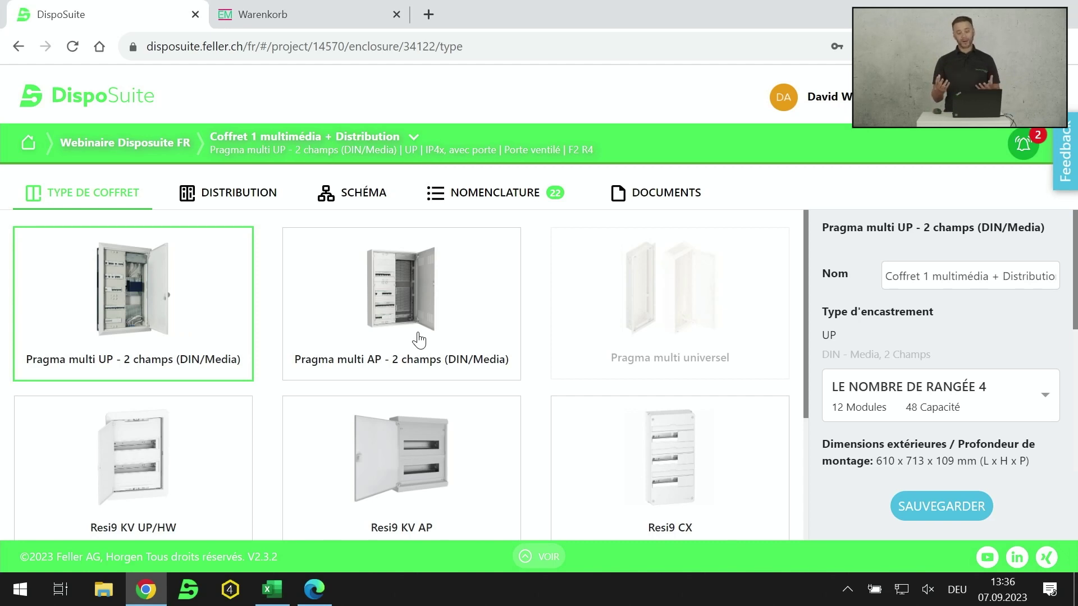
pyautogui.scroll(-1, 561, 317)
pyautogui.scroll(1, 726, 308)
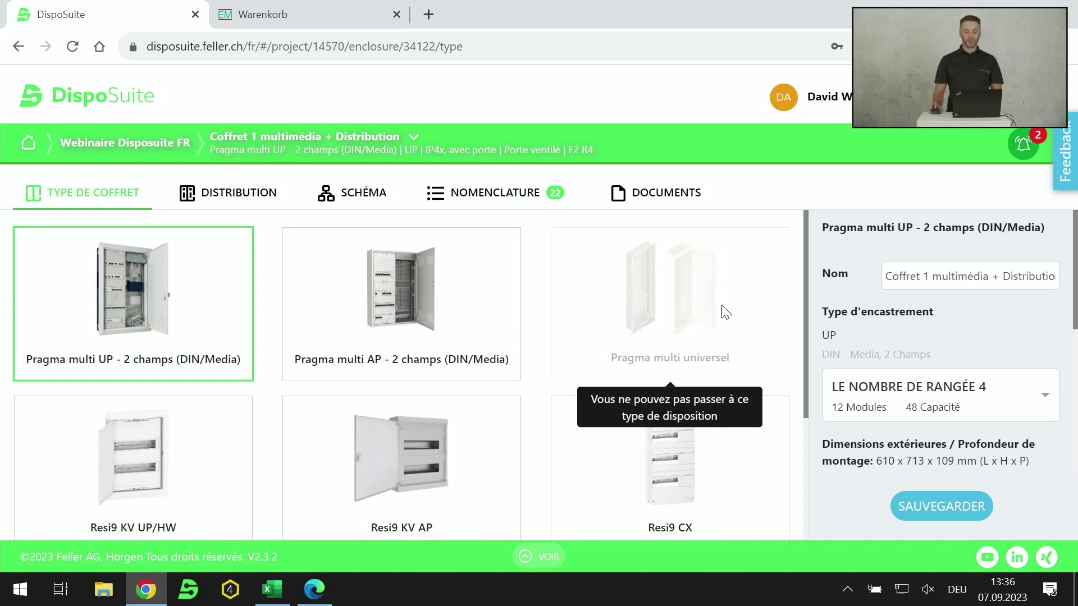
pyautogui.scroll(-2, 702, 314)
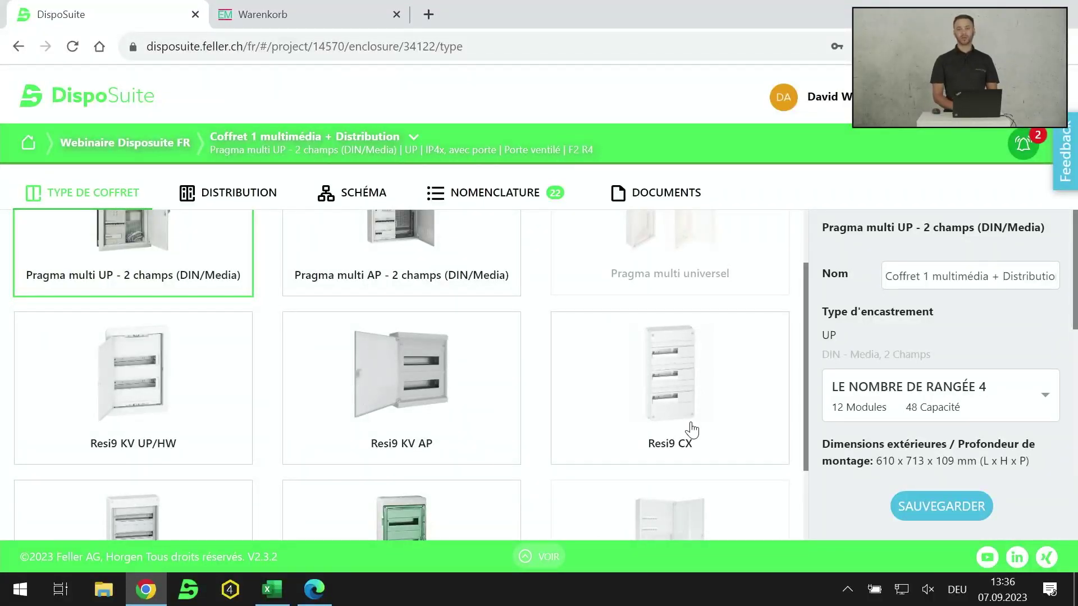
pyautogui.scroll(-1, 691, 429)
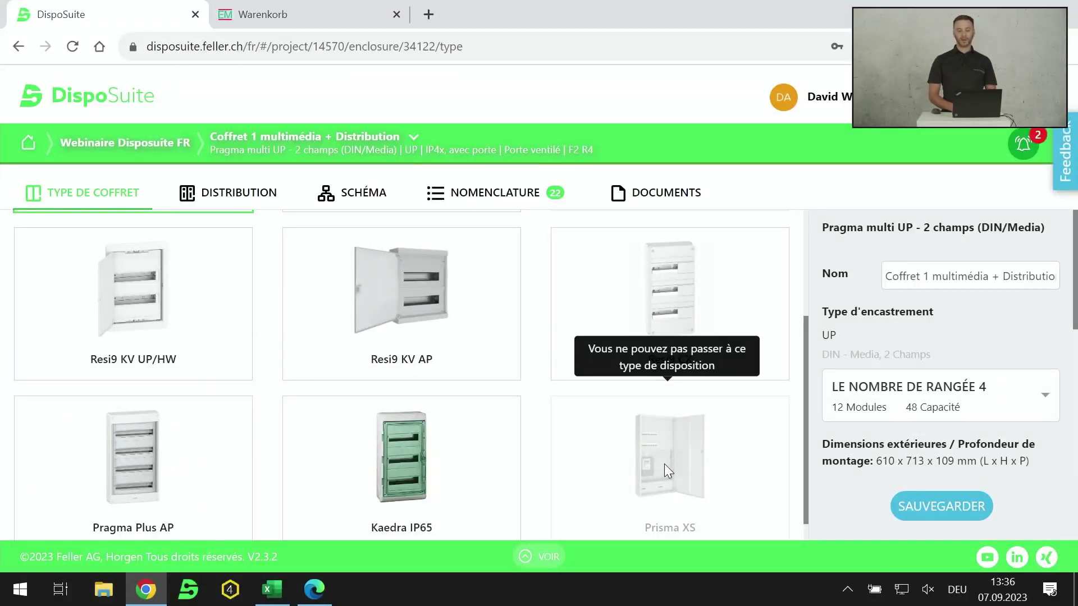
pyautogui.scroll(3, 665, 464)
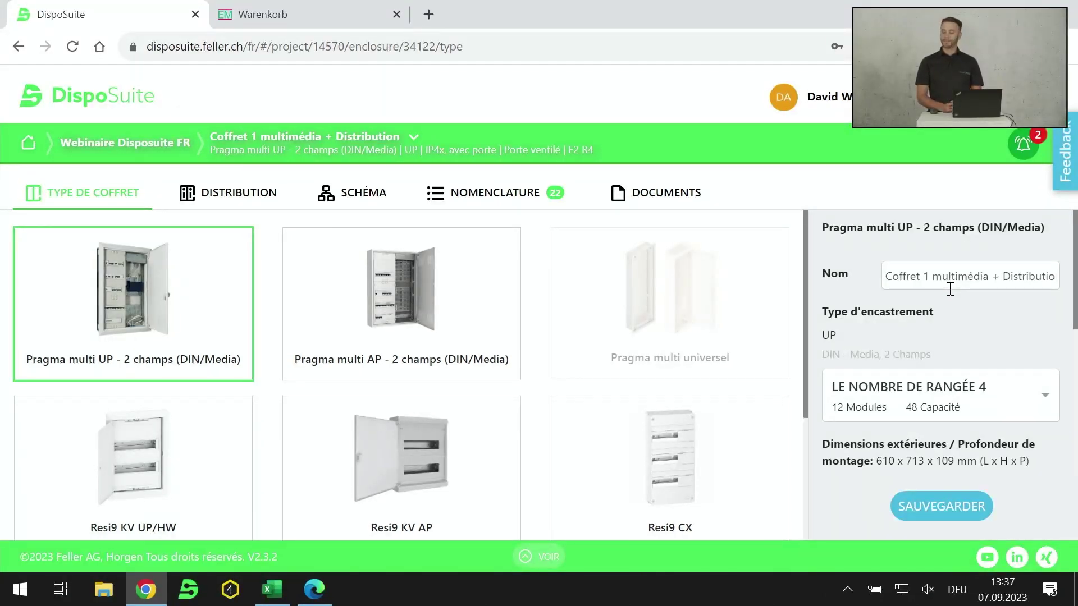
# - Check the row-count options, then show Coffret 1's Distribution layout with the LS breakers listed
pyautogui.click(1021, 396)
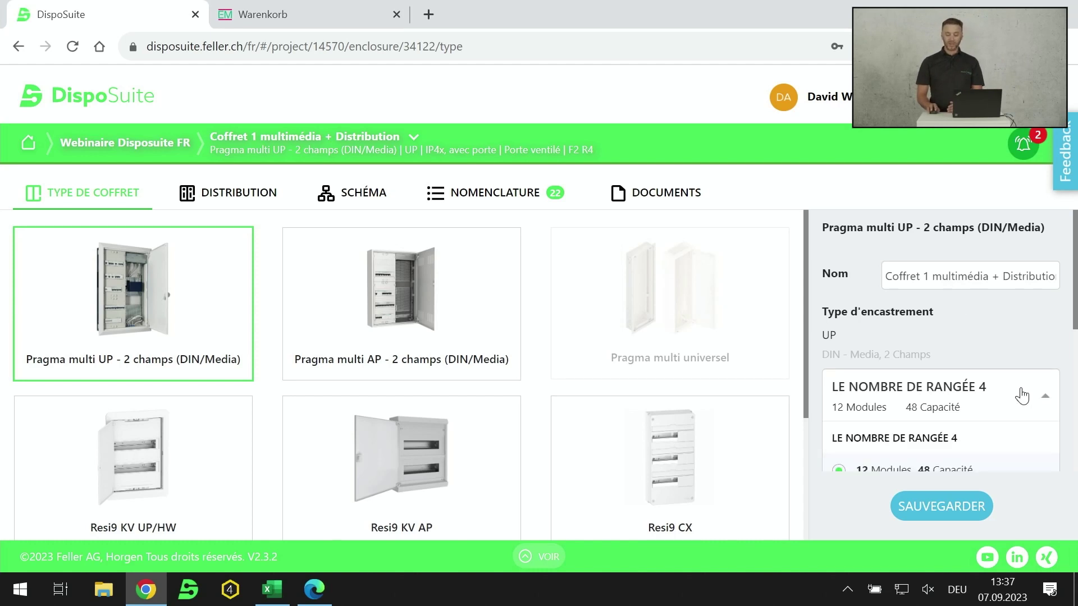
pyautogui.scroll(-3, 1021, 395)
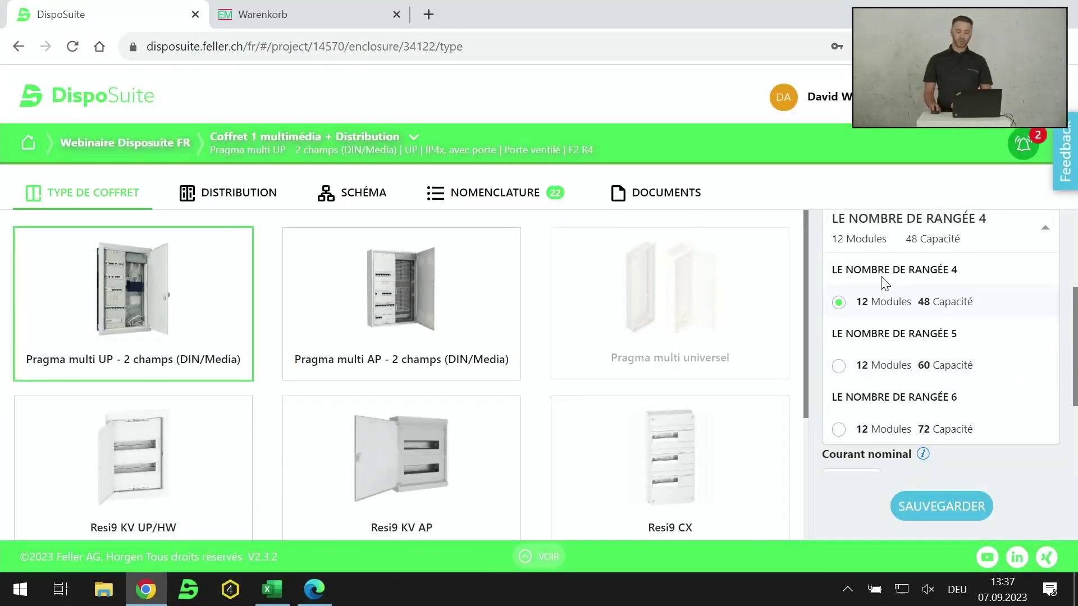
pyautogui.click(215, 205)
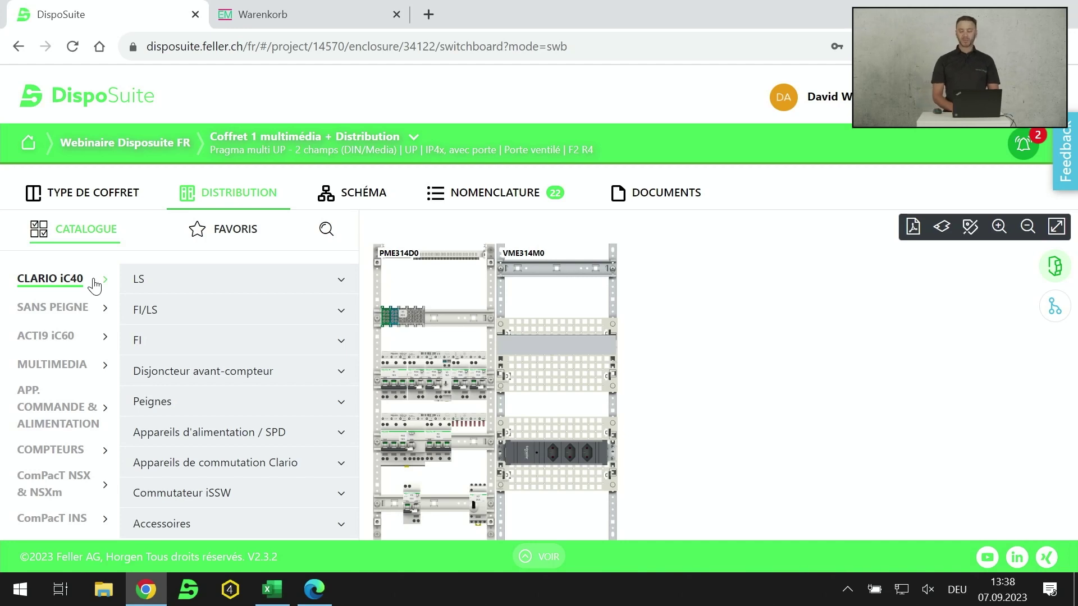
pyautogui.click(199, 290)
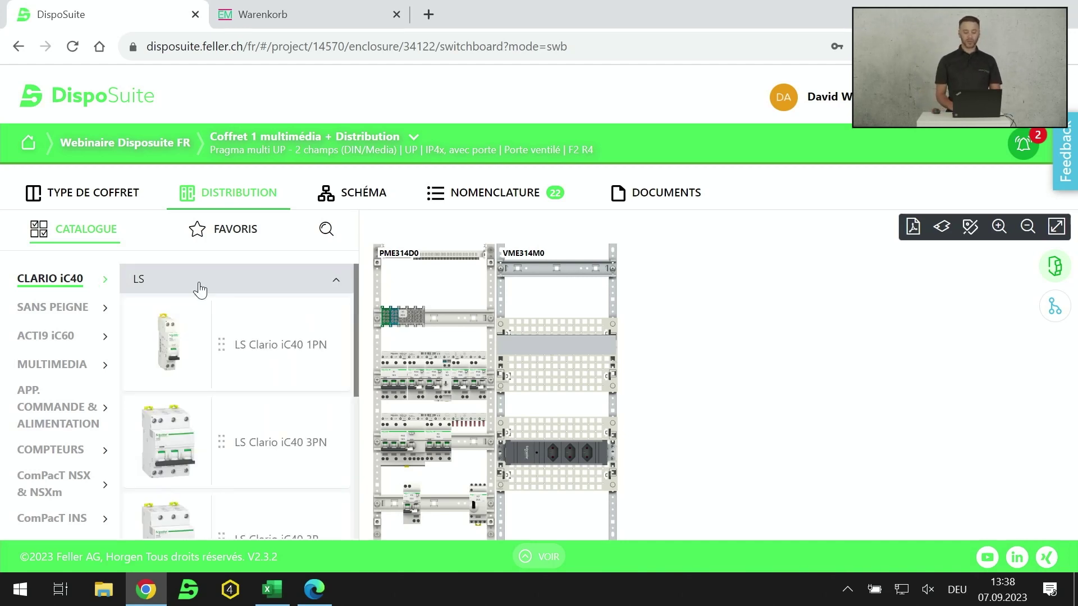
# - Select the placed LS Clario iC40 3PN breaker and zoom in on the switchboard
pyautogui.scroll(-2, 258, 315)
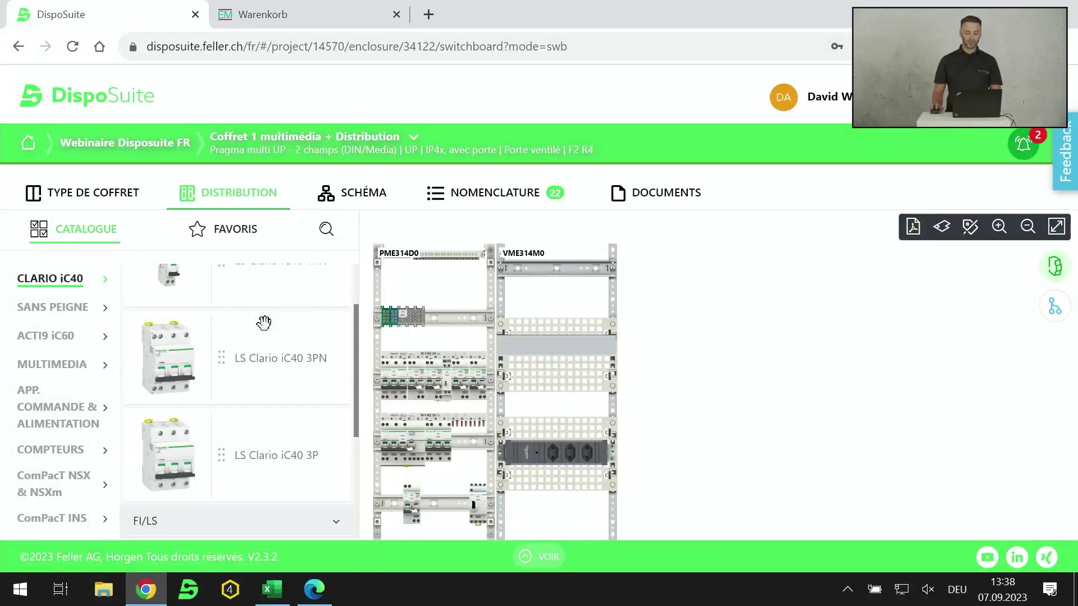
pyautogui.scroll(-2, 264, 322)
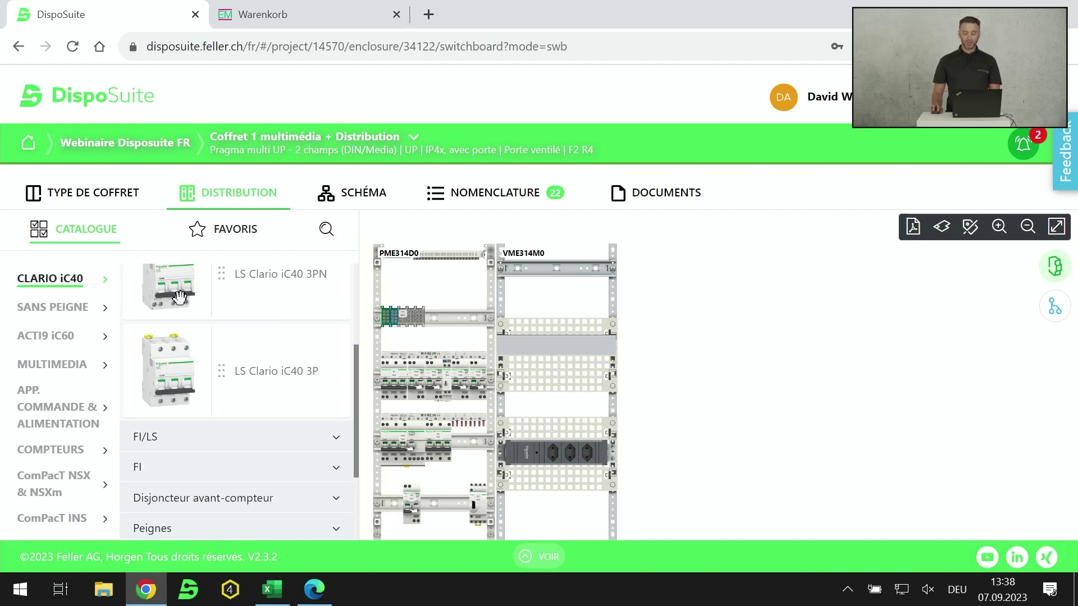
pyautogui.click(437, 449)
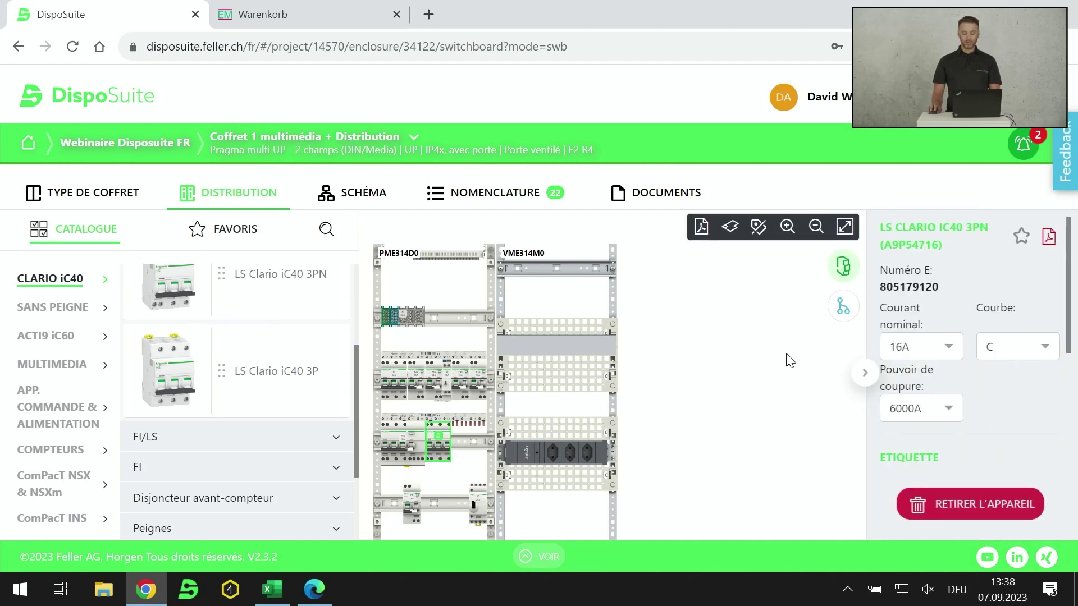
pyautogui.click(786, 227)
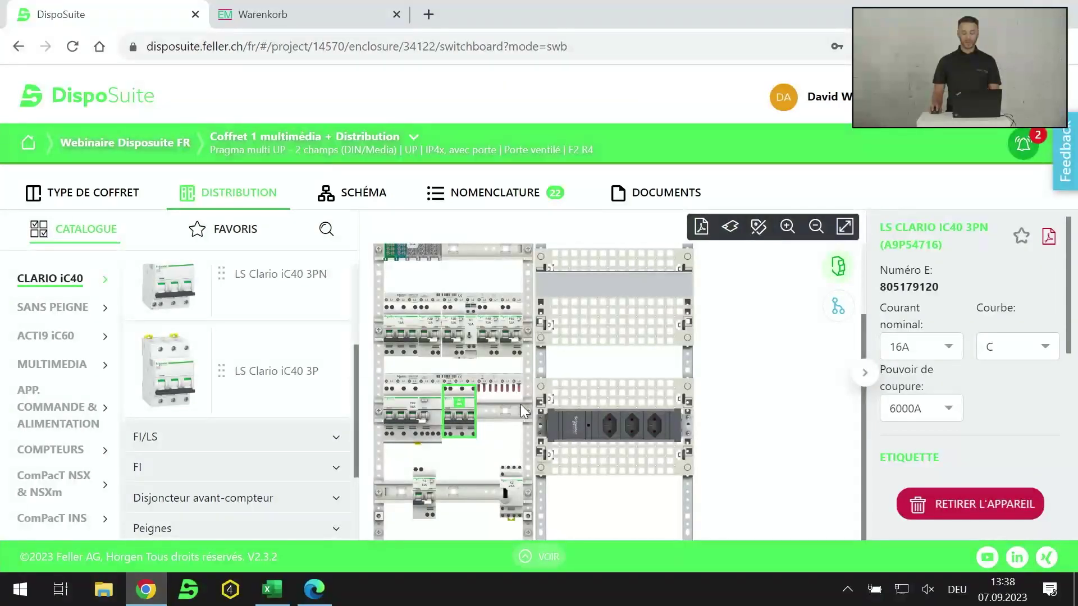
# - Confirm 16A rated current, curve C, 6000A breaking capacity and the F2 heat-pump label
pyautogui.click(926, 350)
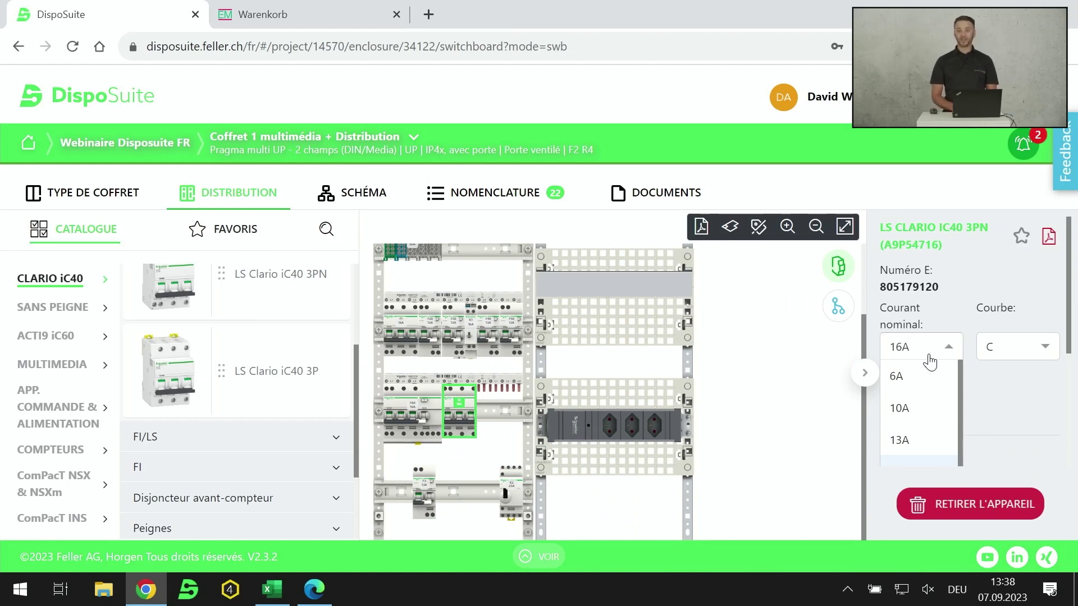
pyautogui.click(1043, 348)
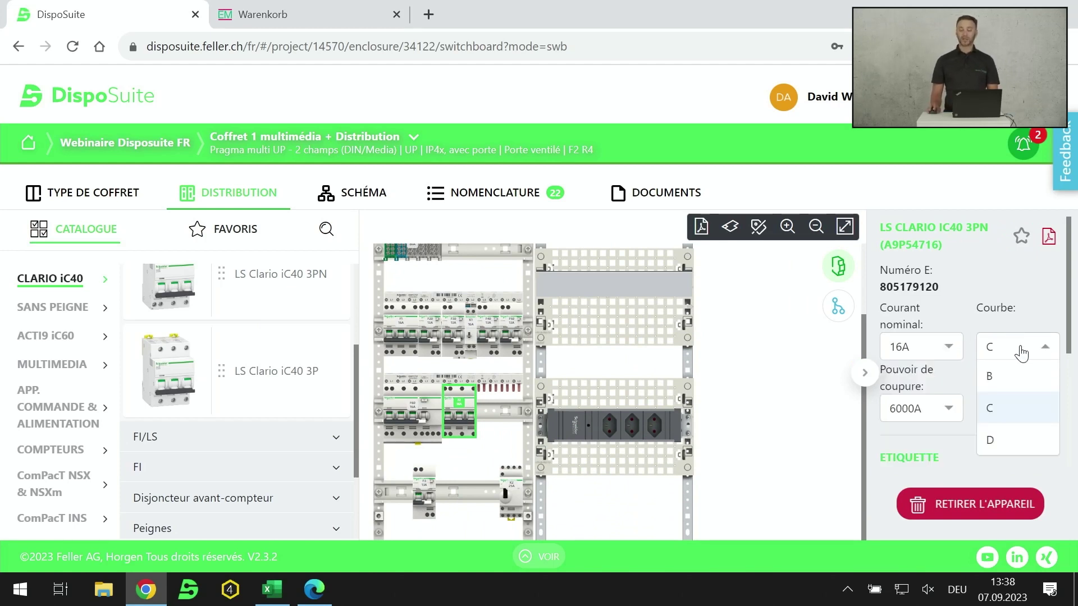
pyautogui.click(902, 409)
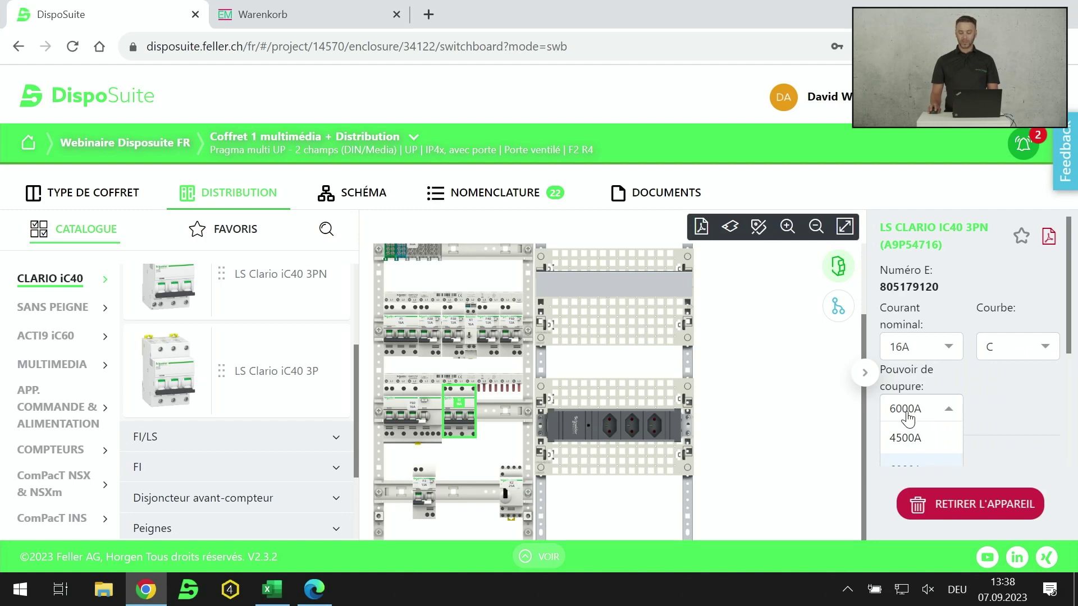
pyautogui.click(944, 406)
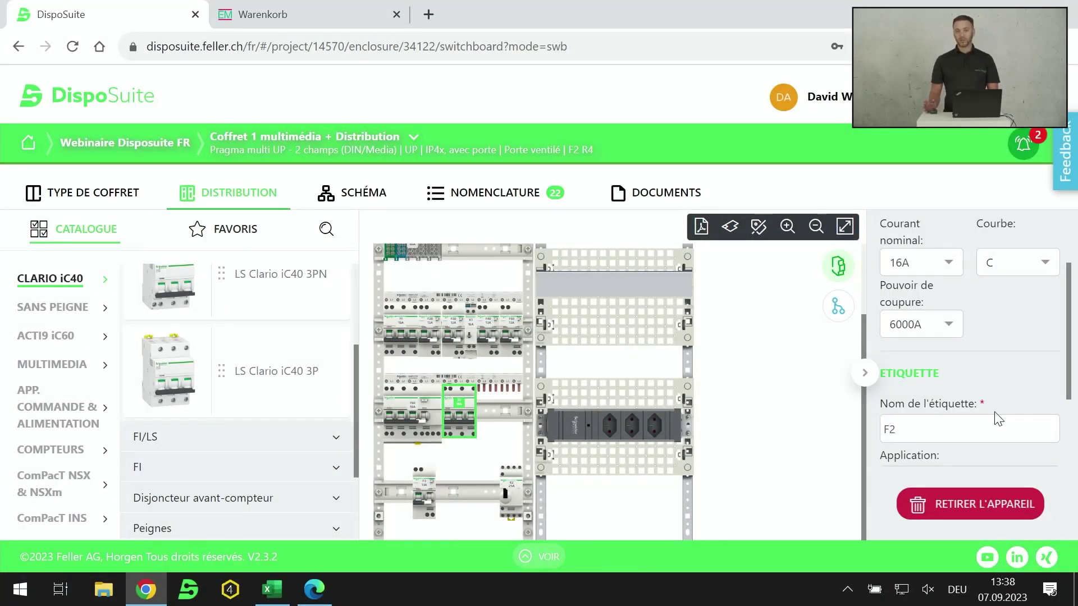
pyautogui.scroll(-2, 1004, 418)
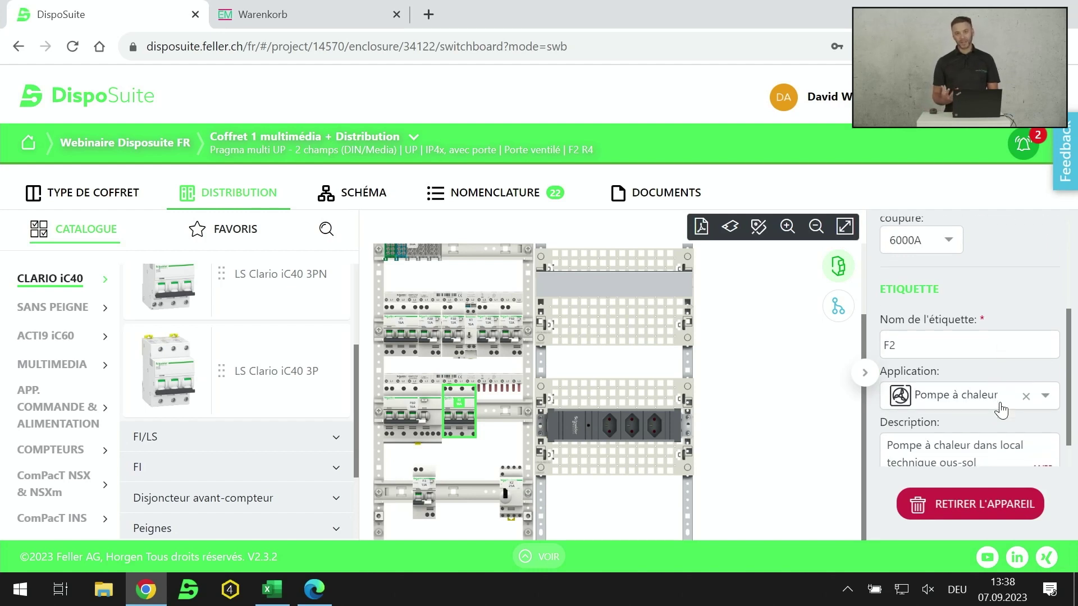
pyautogui.scroll(-1, 994, 418)
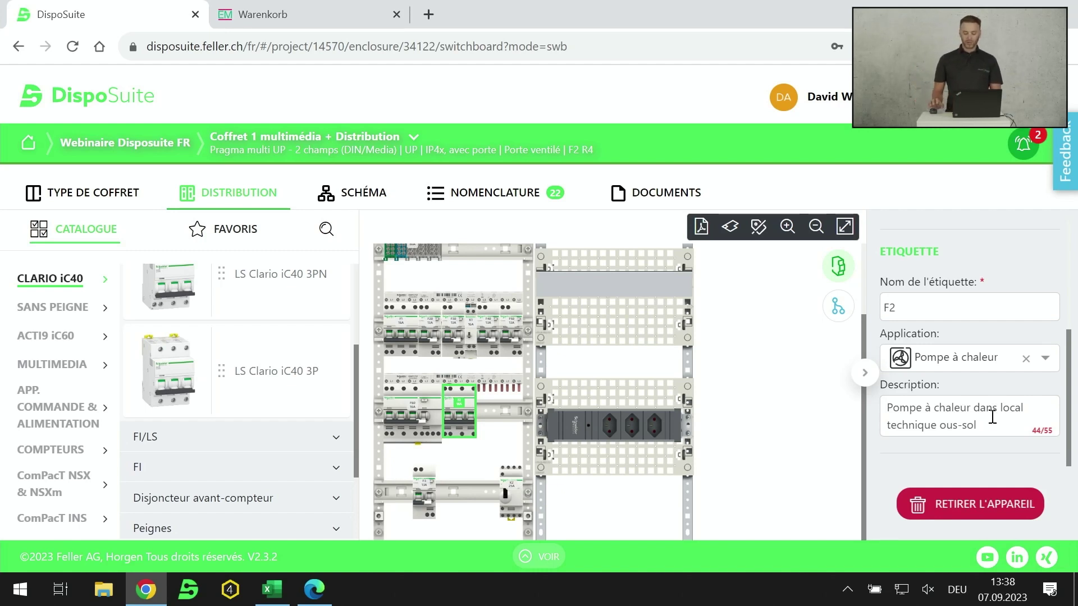
# - Expand the FI/LS devices group in the catalogue and scroll through its products
pyautogui.scroll(2, 413, 330)
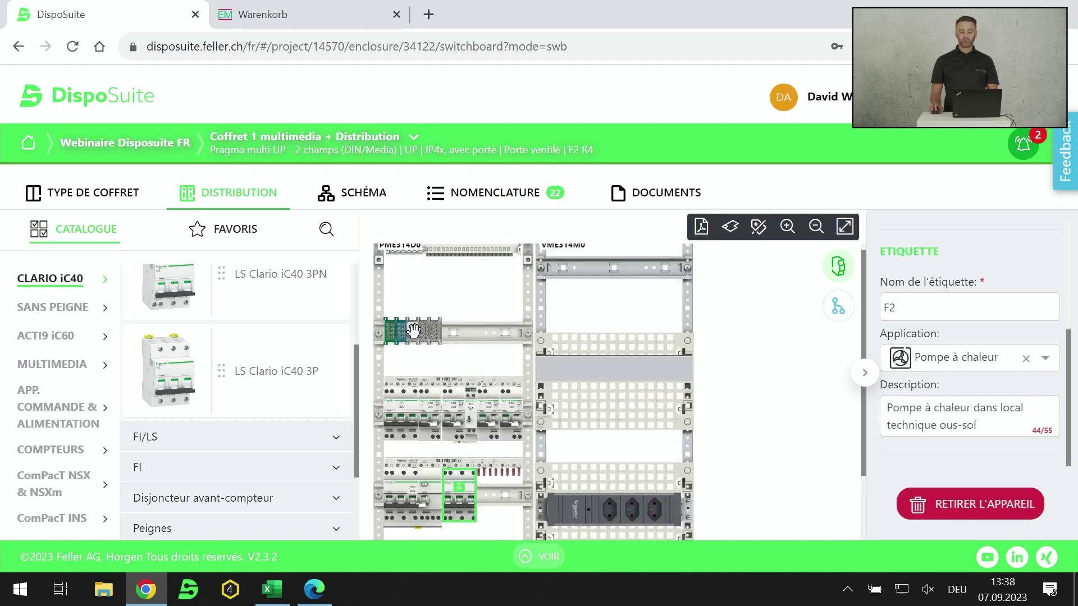
pyautogui.scroll(-2, 261, 343)
pyautogui.scroll(1, 261, 343)
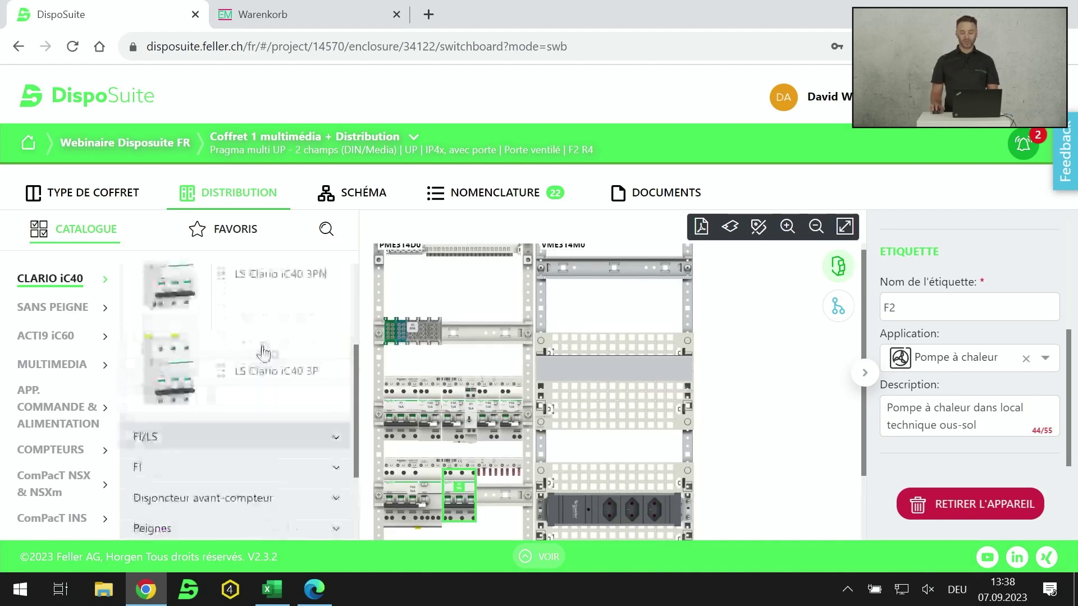
pyautogui.scroll(-1, 260, 348)
pyautogui.click(260, 352)
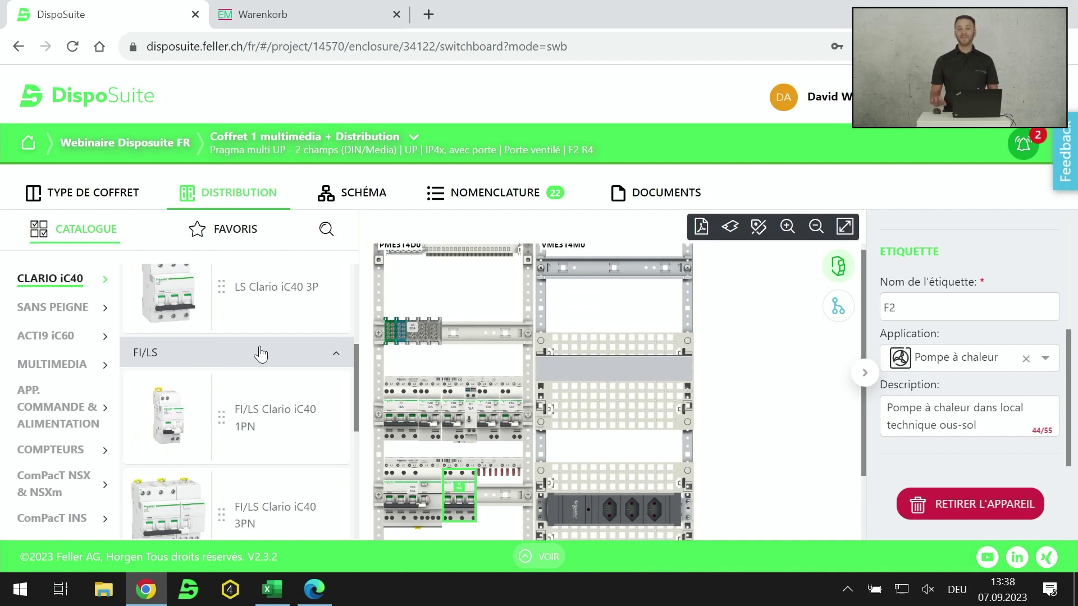
pyautogui.scroll(-2, 263, 376)
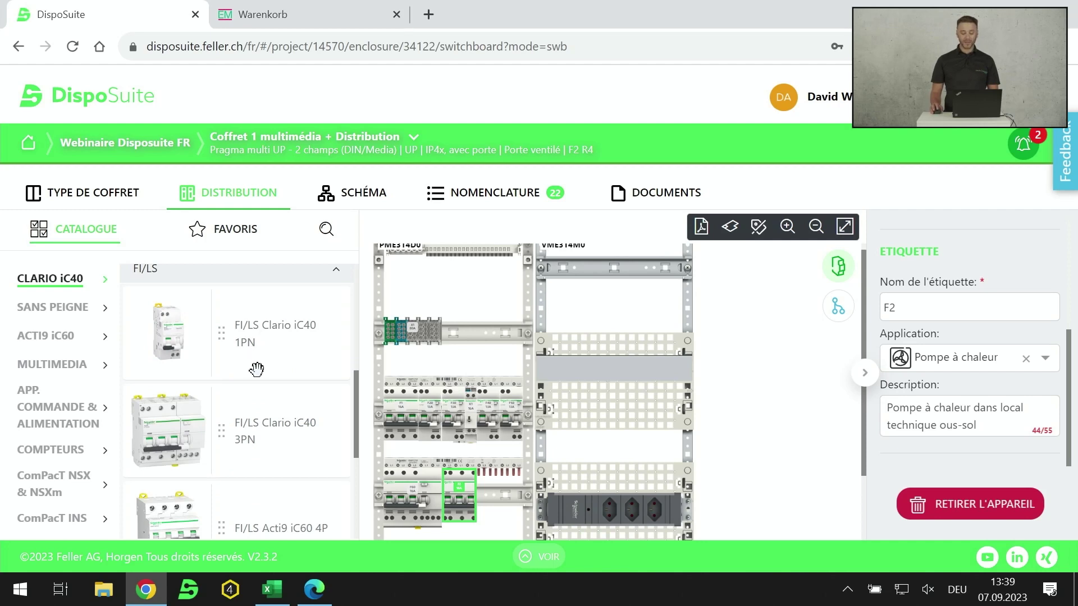
pyautogui.scroll(-2, 225, 449)
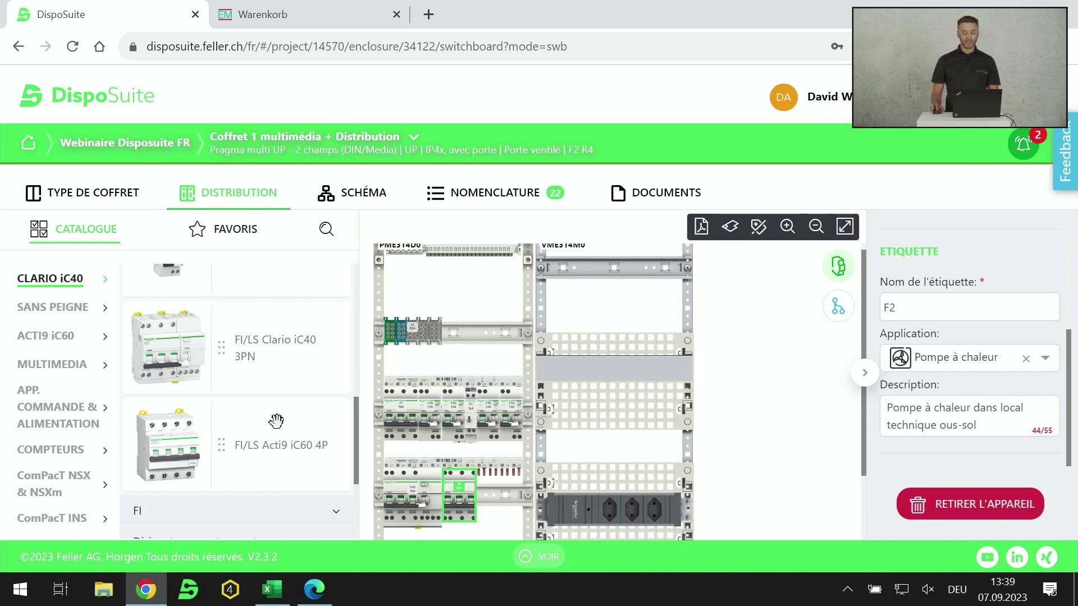
pyautogui.scroll(2, 276, 421)
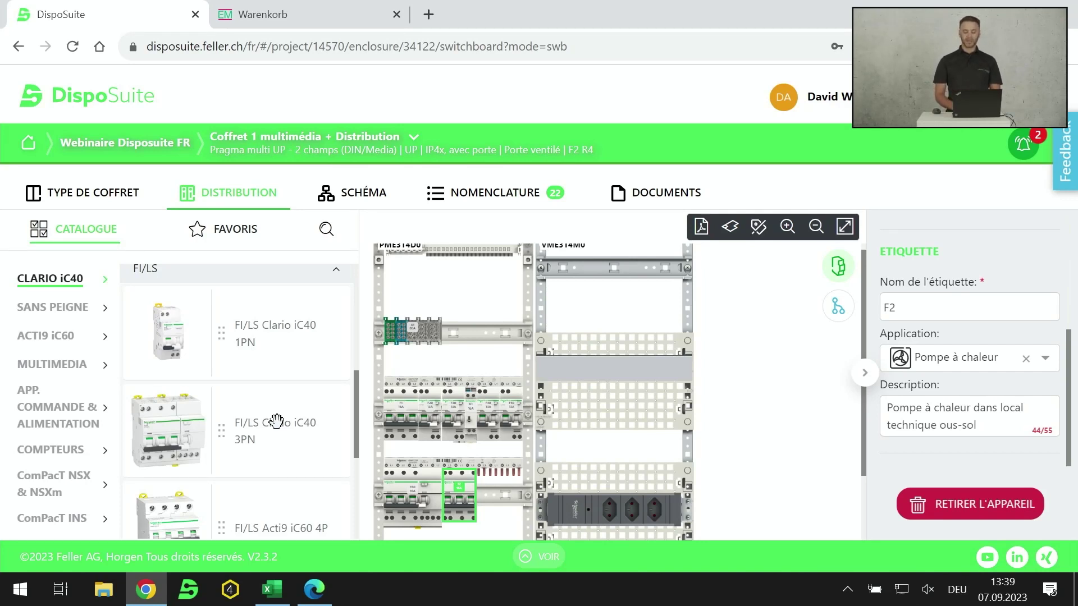
# - Show the labels of breakers F1 (cooktop), F20 (lighting) and F30 (corridor télérupteur)
pyautogui.click(390, 418)
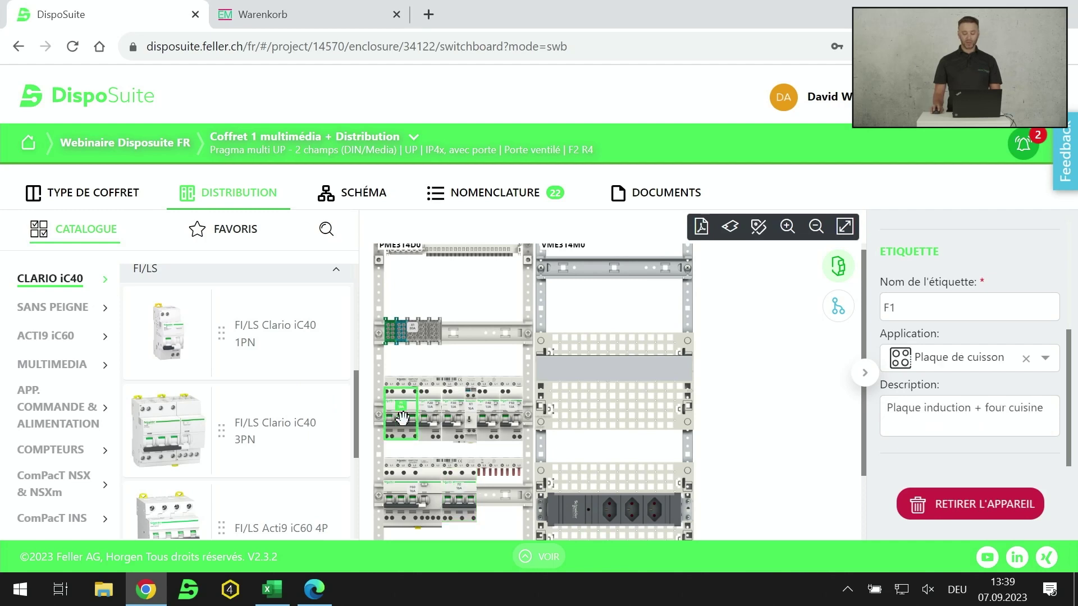
pyautogui.click(429, 418)
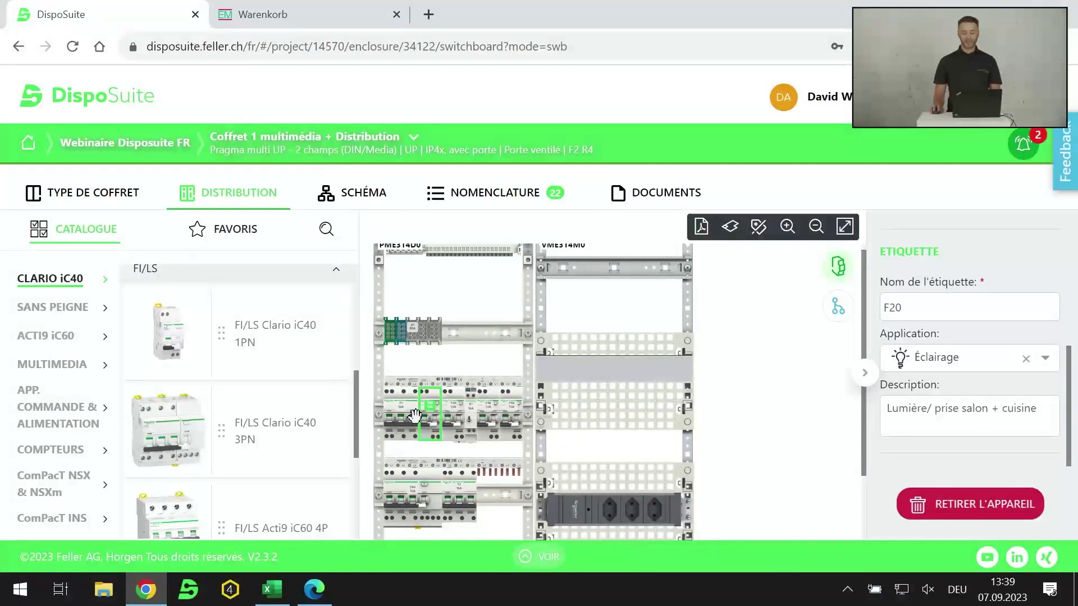
pyautogui.click(449, 418)
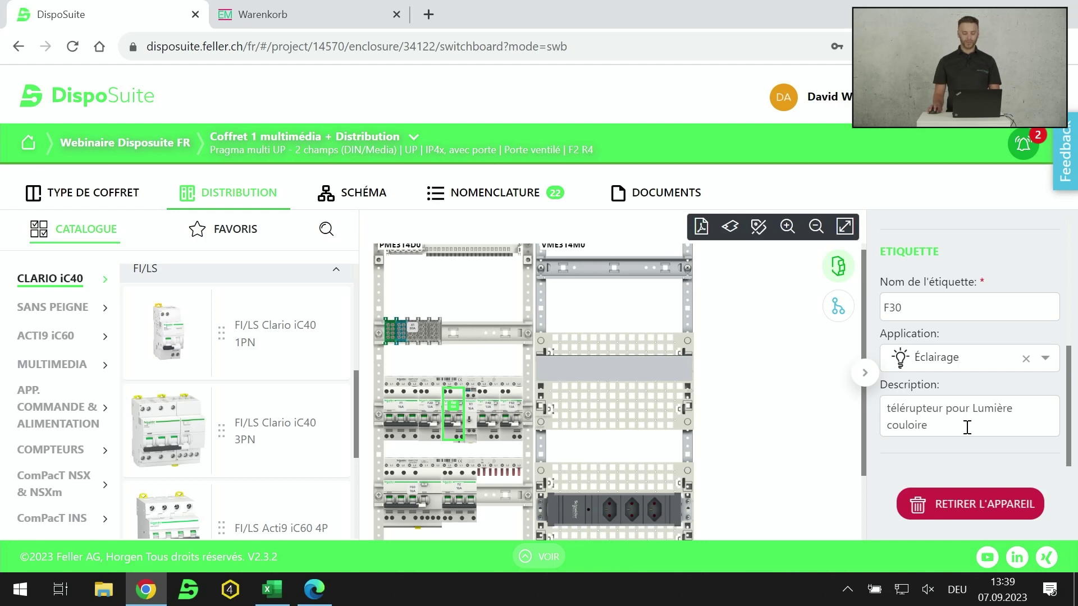
# - Expand 'Appareils de commutation Clario' to list the TL40 télérupteur, CT40 contactors and minuterie
pyautogui.scroll(-5, 186, 365)
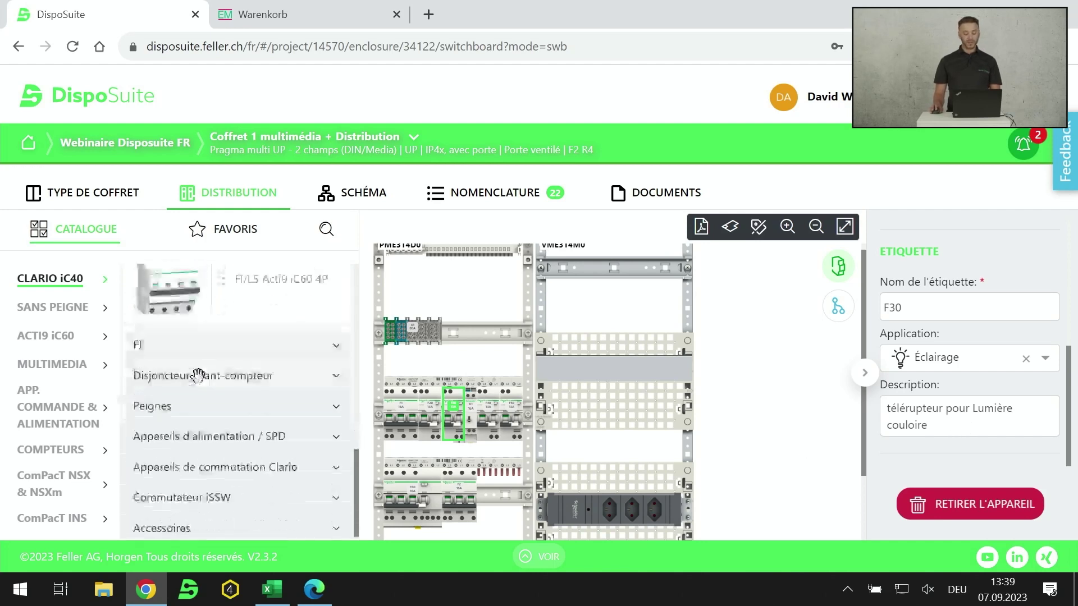
pyautogui.click(256, 465)
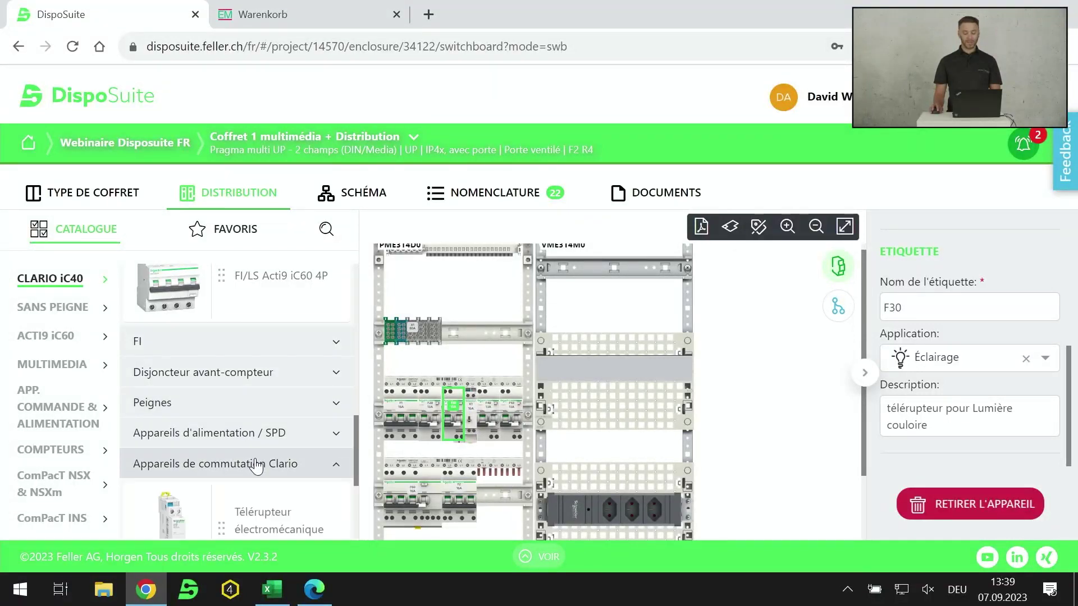
pyautogui.scroll(-3, 256, 466)
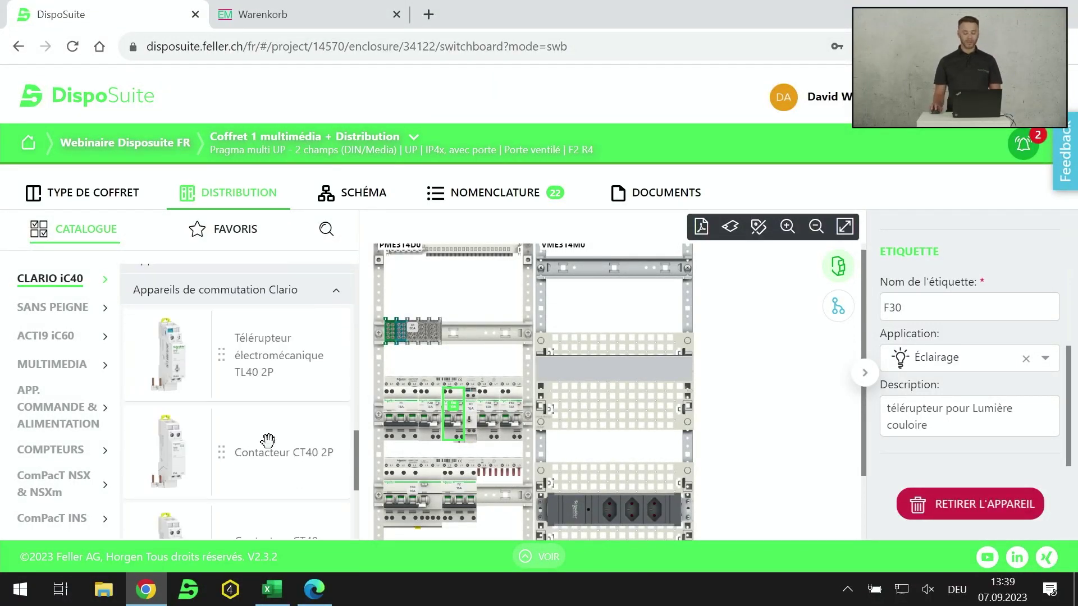
pyautogui.scroll(-3, 270, 441)
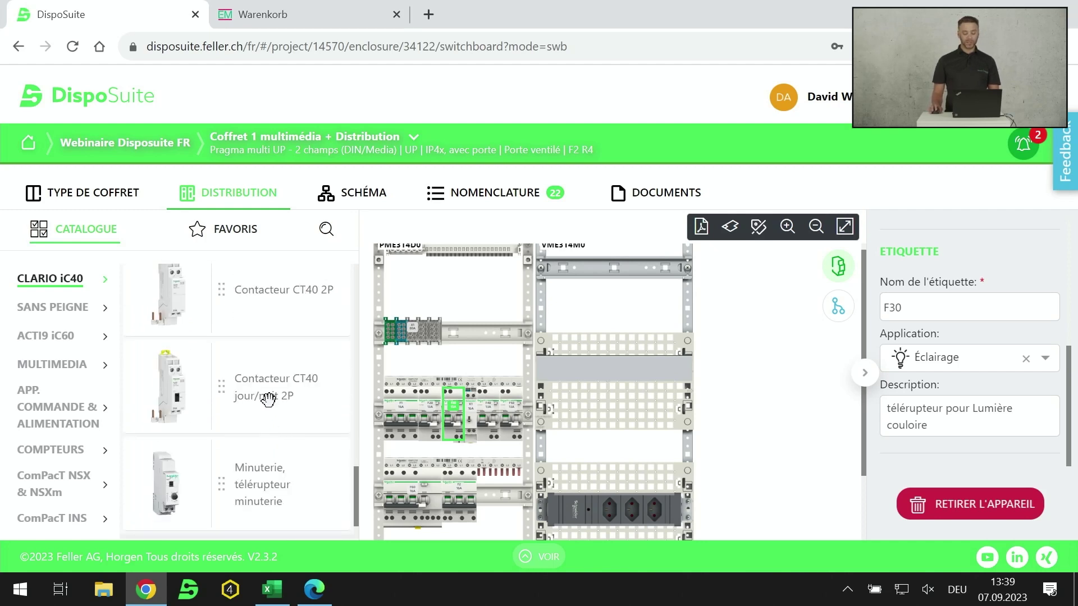
pyautogui.scroll(-1, 267, 404)
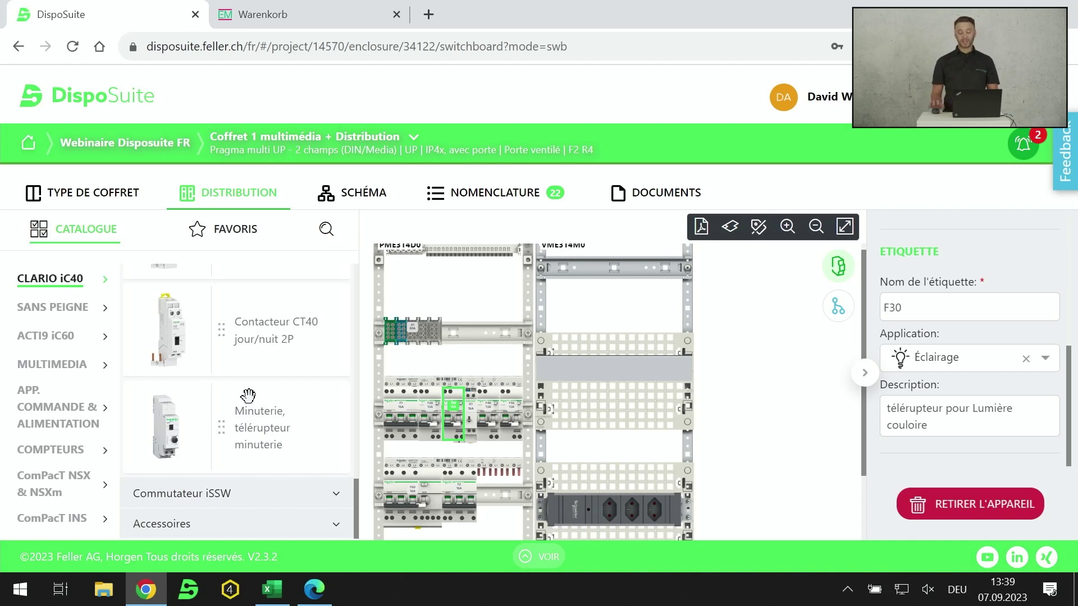
# - Review labels of breakers F1, F60 and contactor K2 ('Contacteur PAC'), then switch to SANS PEIGNE
pyautogui.click(401, 407)
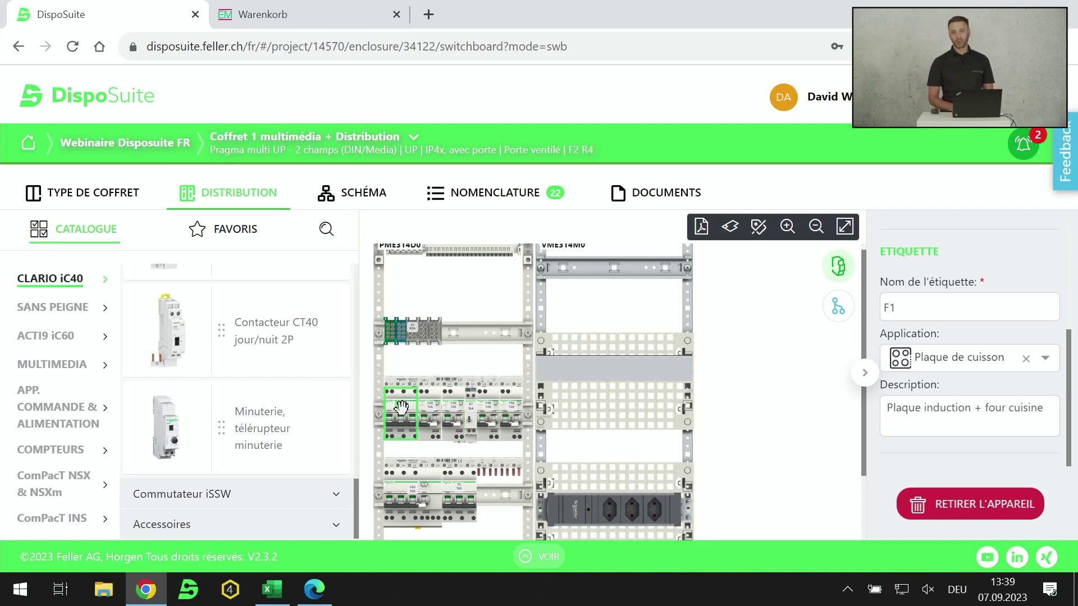
pyautogui.click(408, 492)
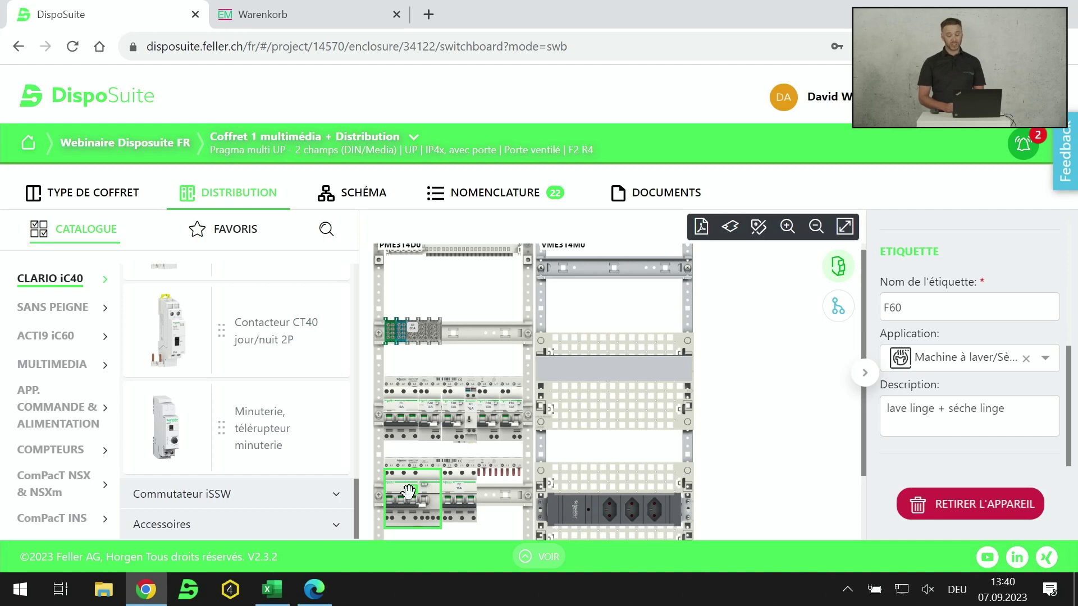
pyautogui.scroll(-2, 408, 492)
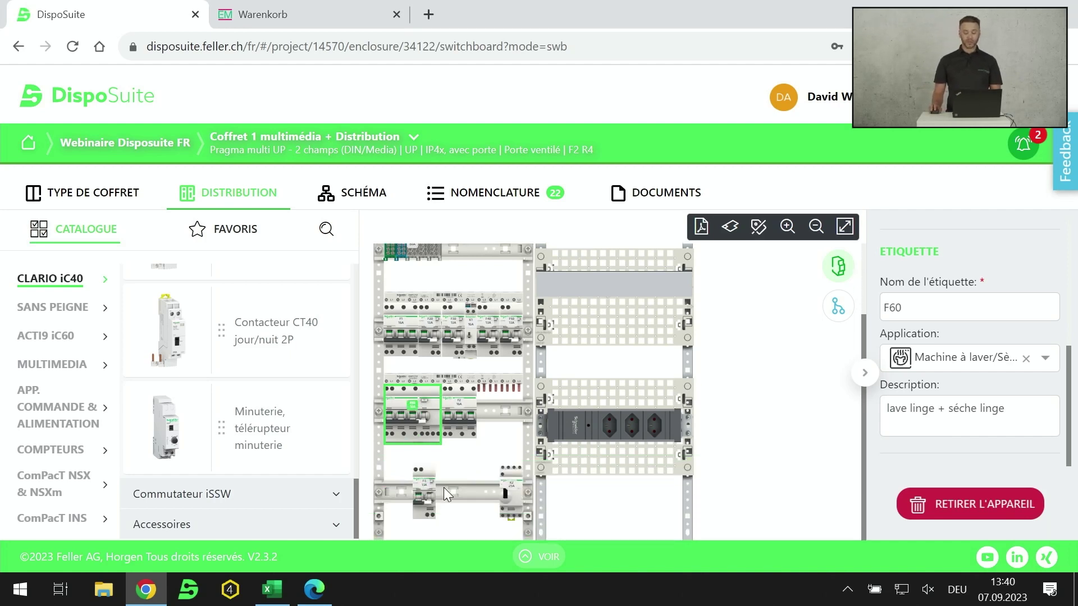
pyautogui.click(504, 478)
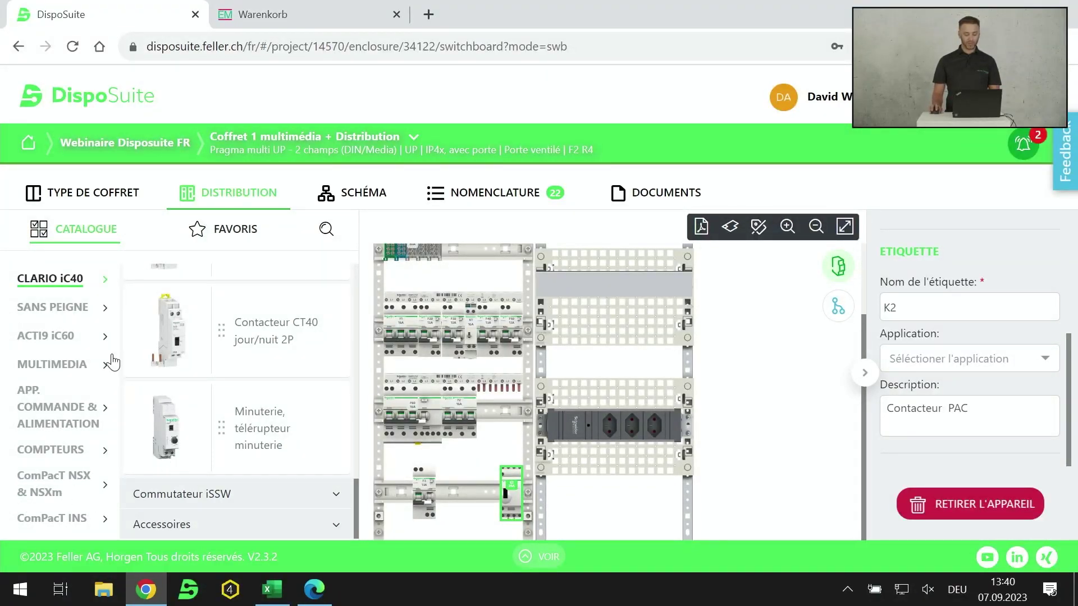
pyautogui.click(75, 315)
# - Expand the Acti9 16-100A switching devices and scroll to the day/night and 2P 16-25A contactors
pyautogui.click(224, 289)
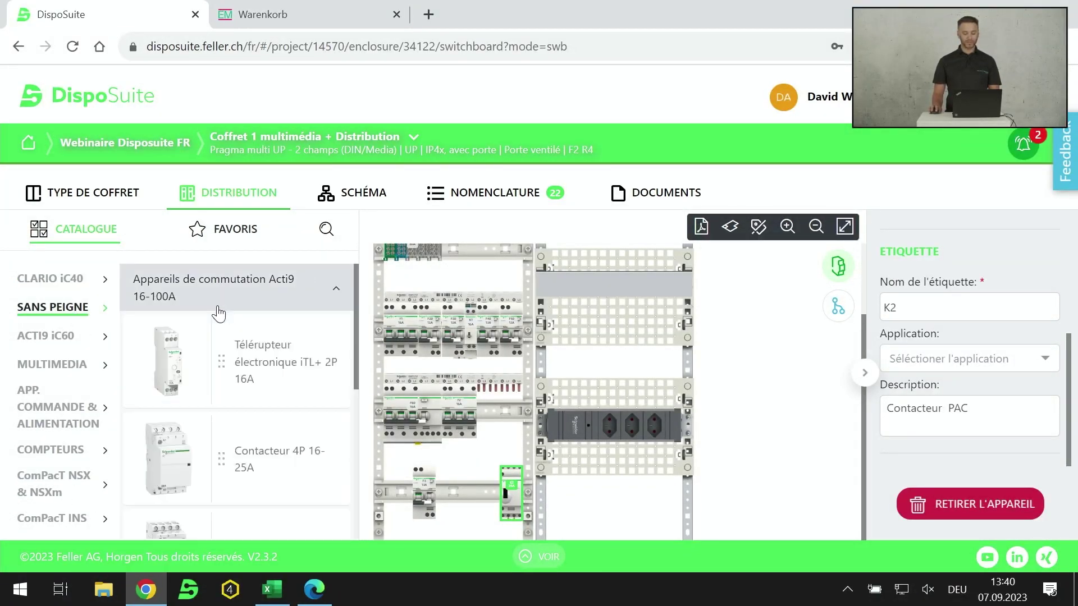
pyautogui.scroll(-3, 320, 368)
pyautogui.scroll(2, 317, 370)
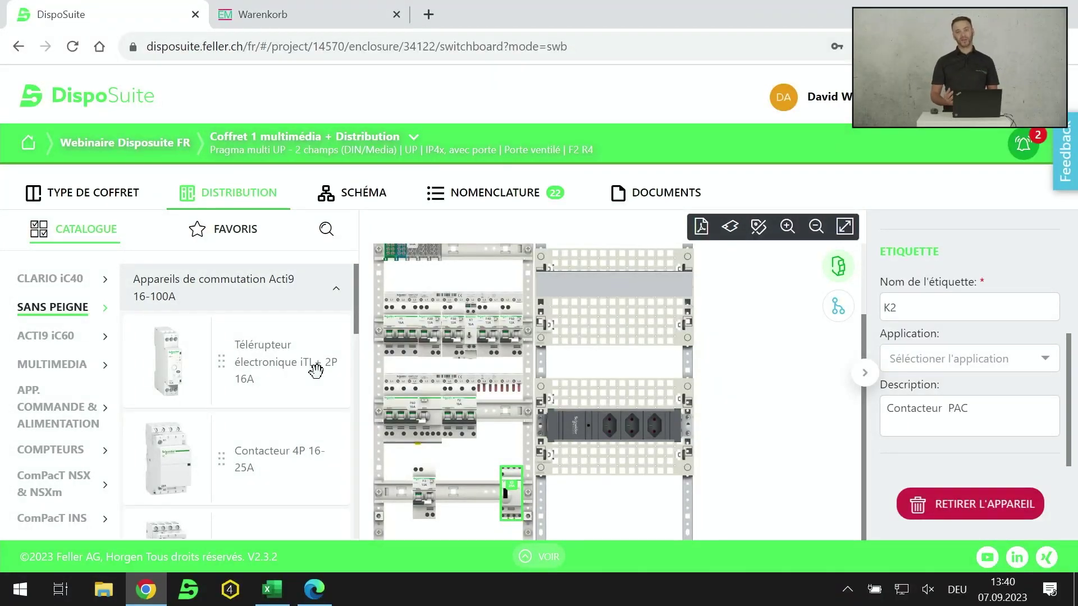
pyautogui.scroll(-2, 281, 370)
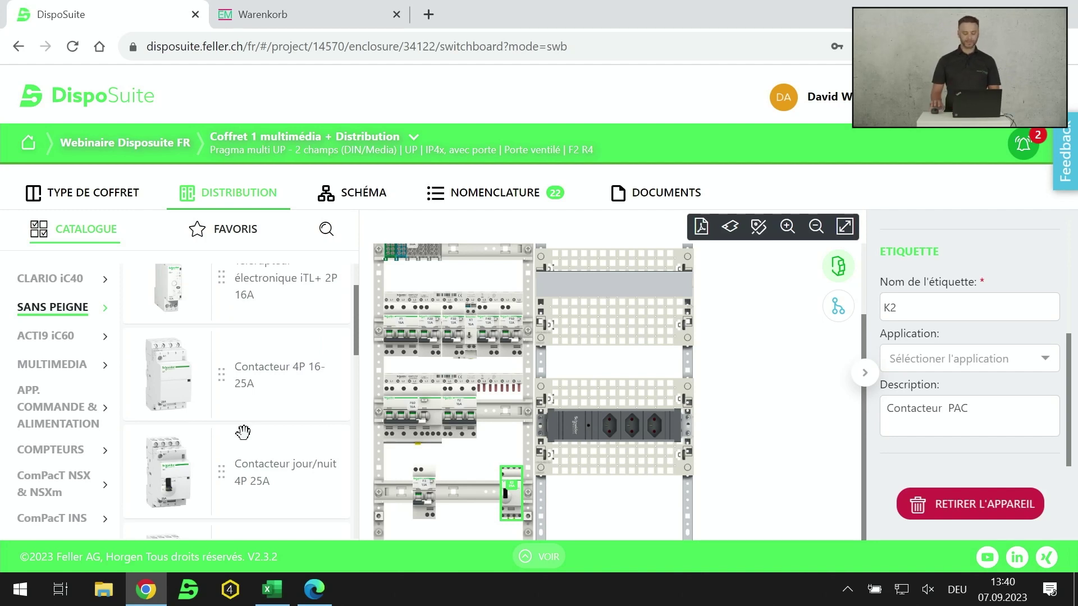
pyautogui.scroll(-3, 243, 431)
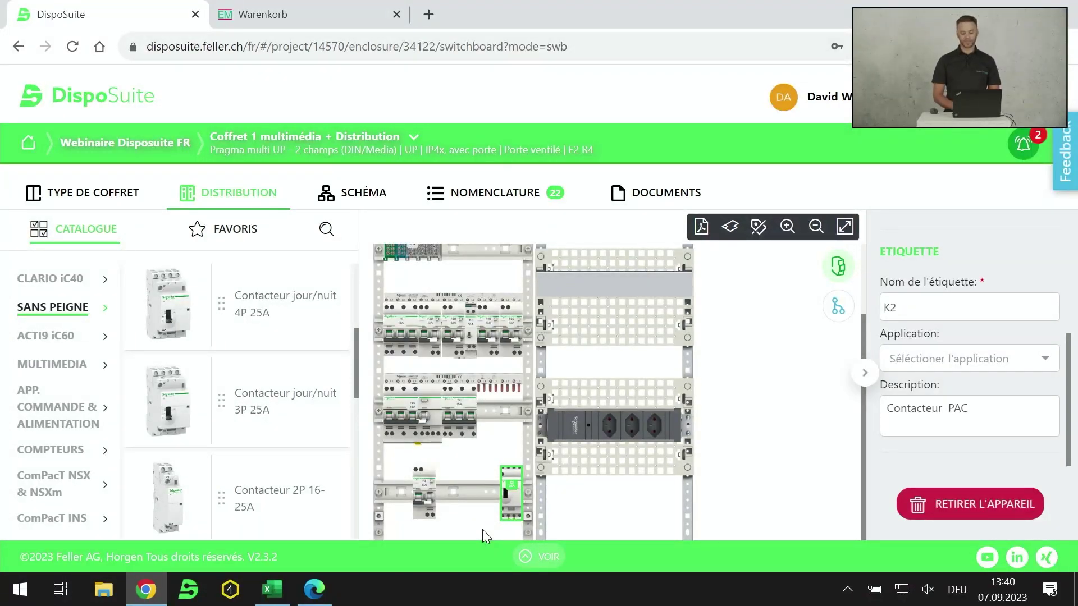
pyautogui.click(76, 339)
# - Back in CLARIO iC40, view the Peignes busbars, then expand FI to the Clario iID40 and Acti9 iID supply RCDs
pyautogui.click(56, 311)
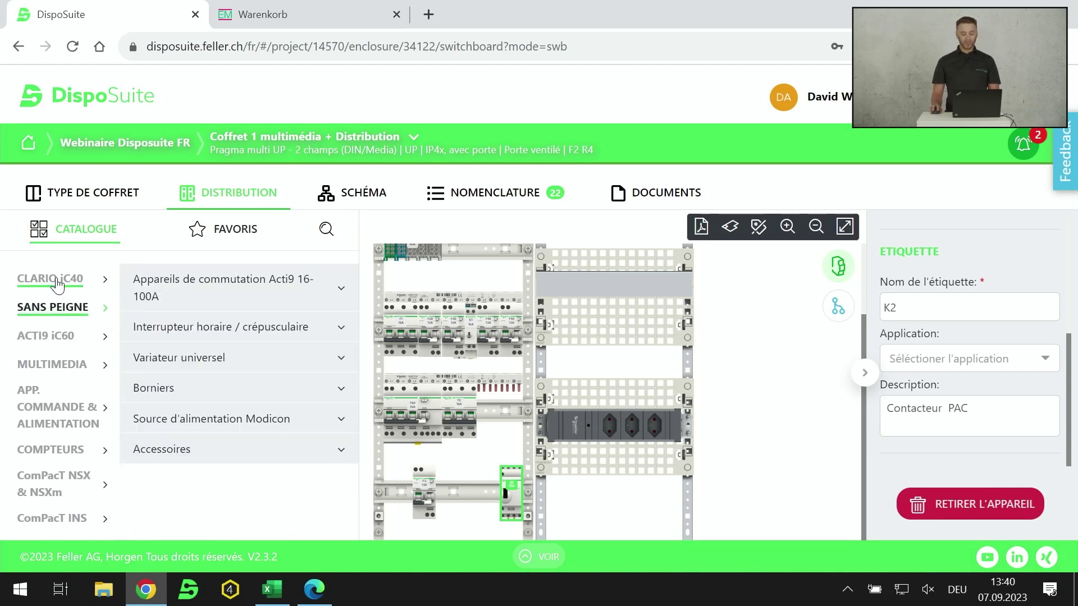
pyautogui.click(56, 280)
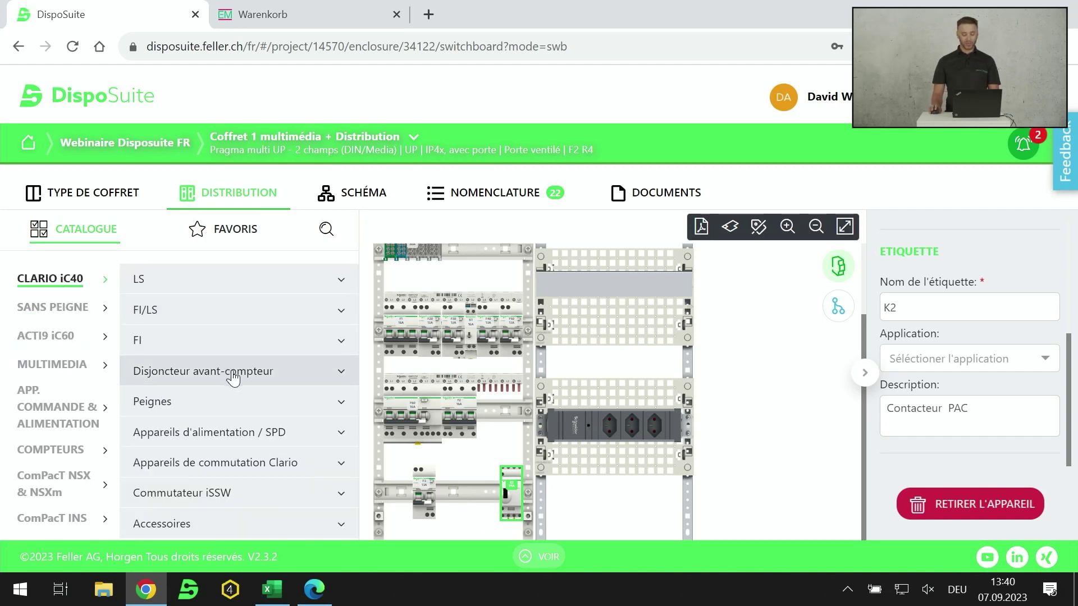
pyautogui.click(235, 403)
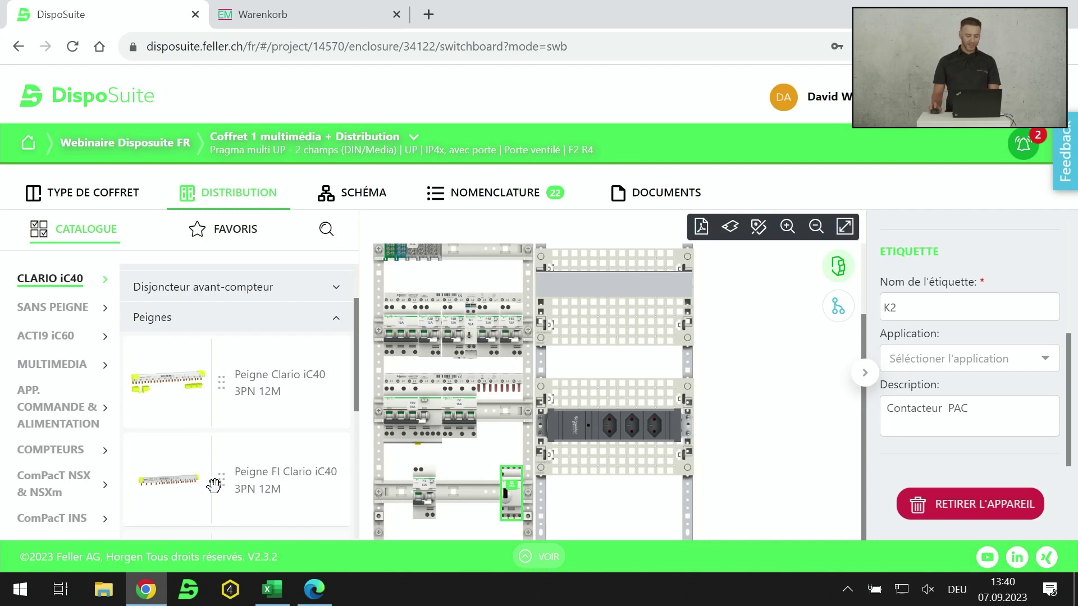
pyautogui.click(216, 324)
pyautogui.click(214, 340)
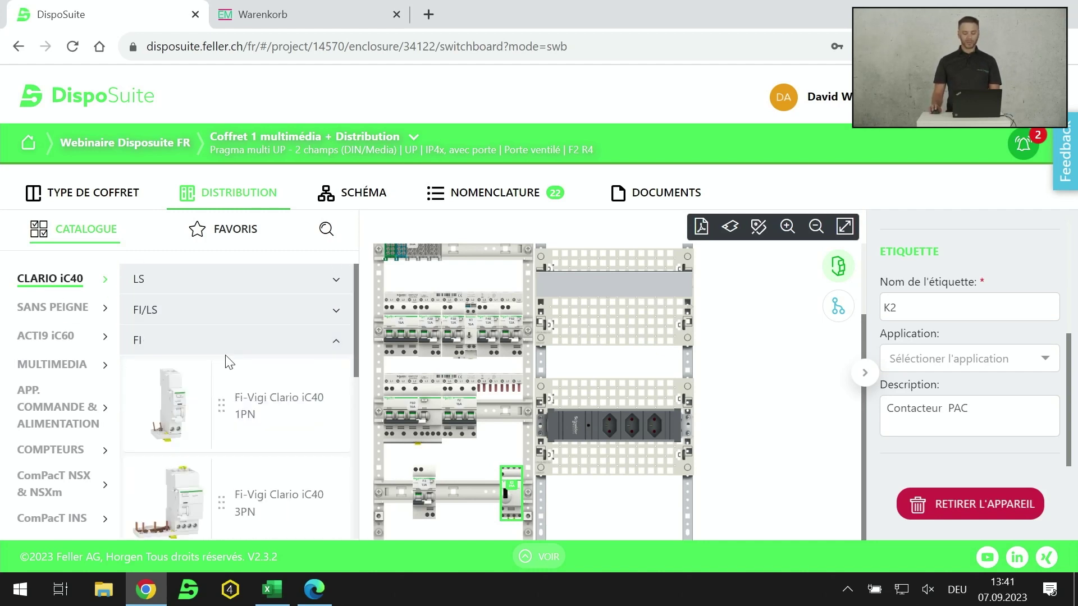
pyautogui.scroll(-6, 216, 359)
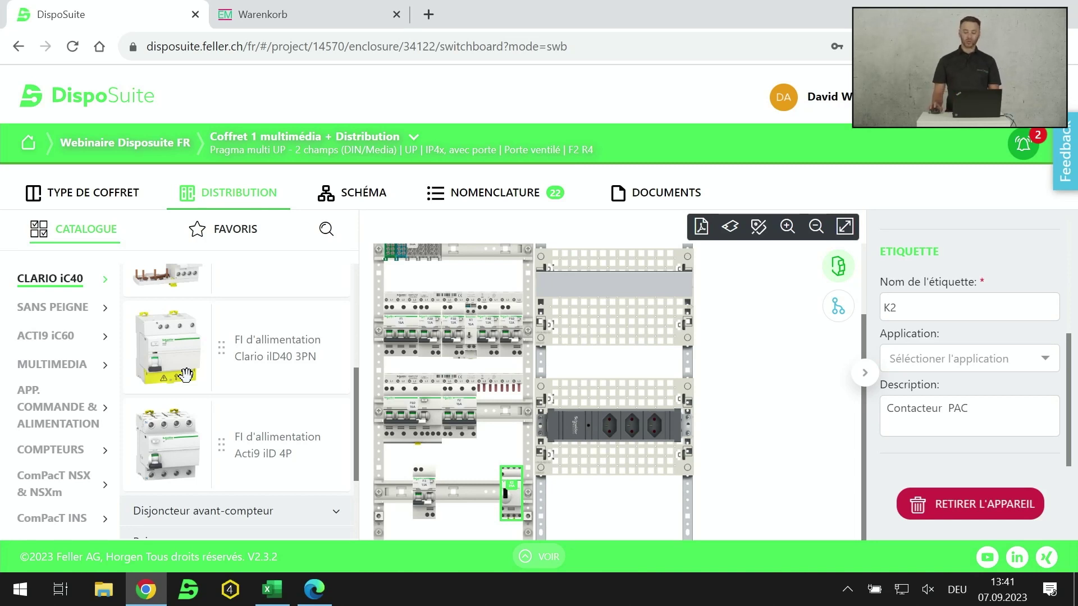
pyautogui.scroll(2, 650, 363)
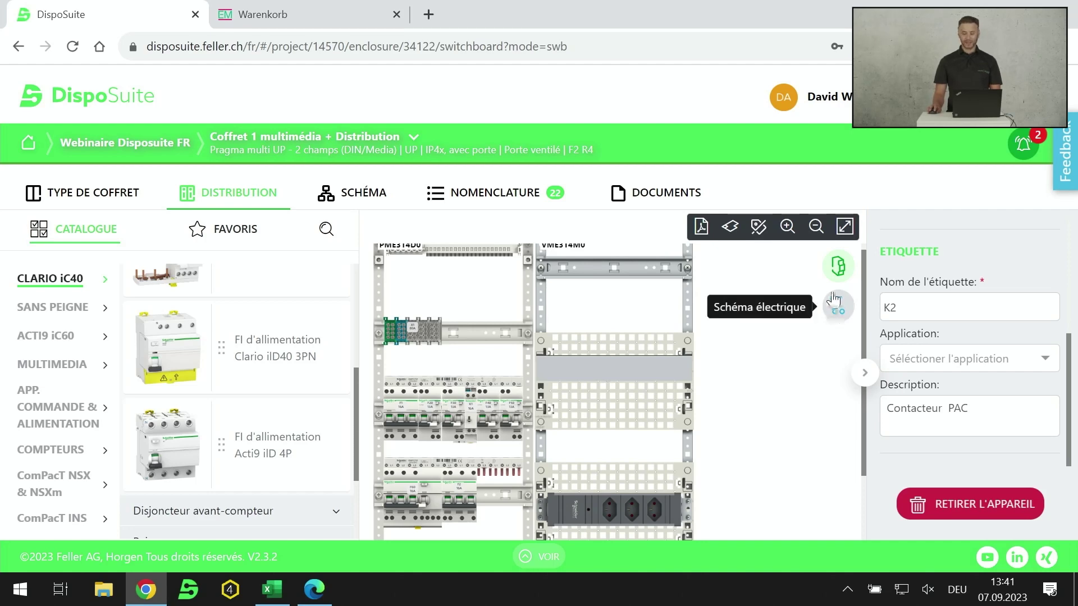
# - In the electrical schematic, select the X1 terminal block and the upper and lower breaker rows
pyautogui.click(837, 310)
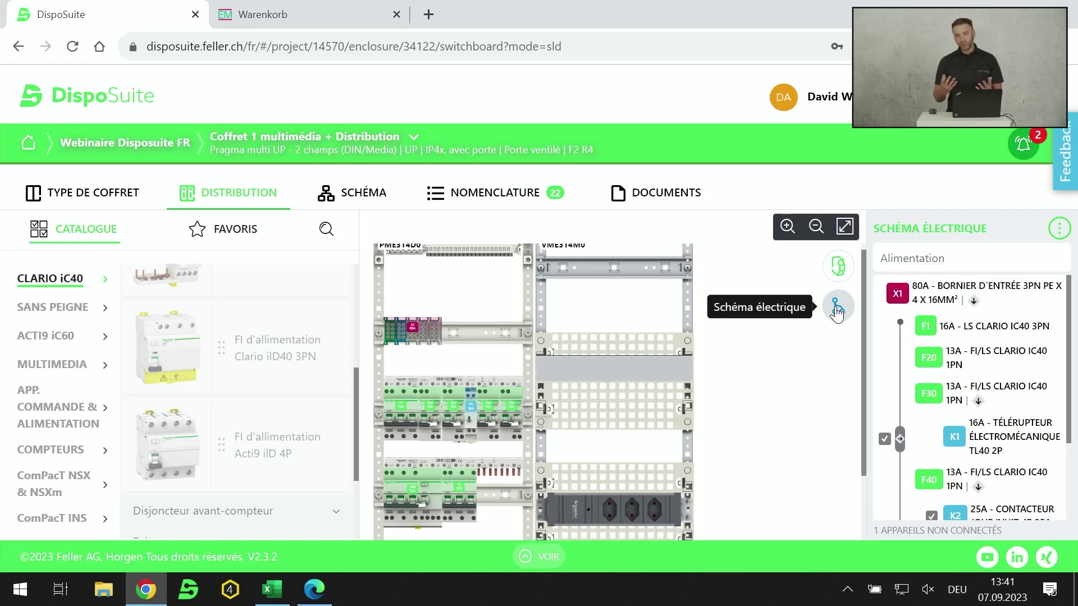
pyautogui.click(412, 337)
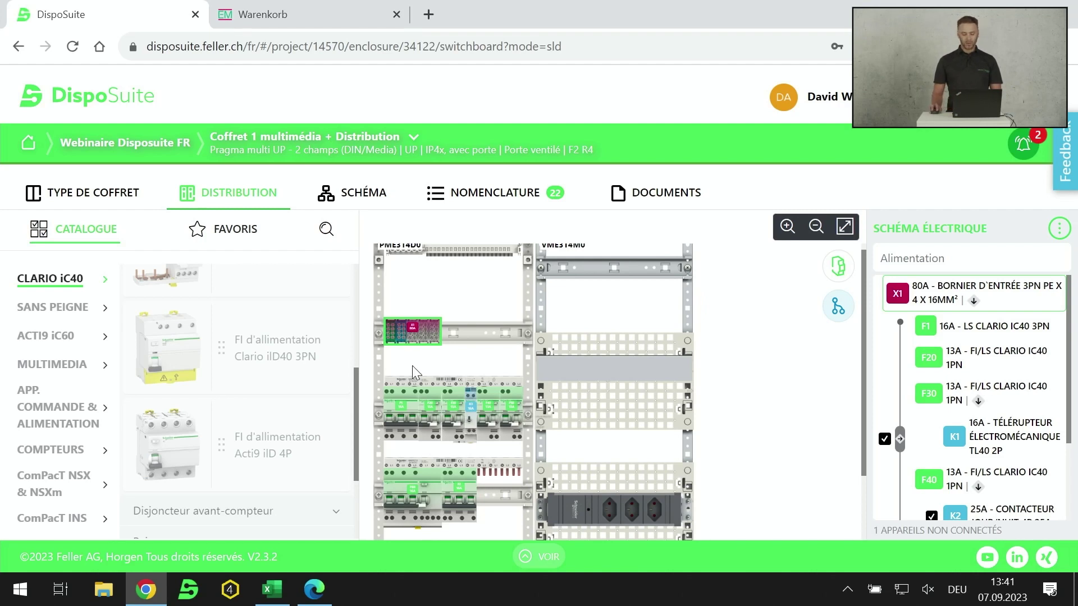
pyautogui.click(444, 388)
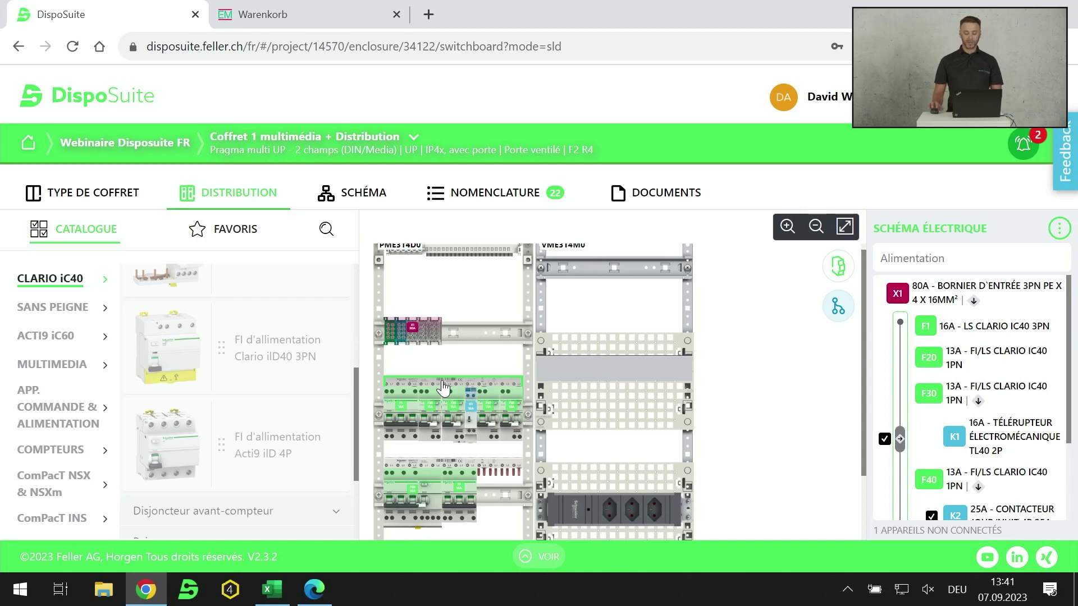
pyautogui.click(456, 470)
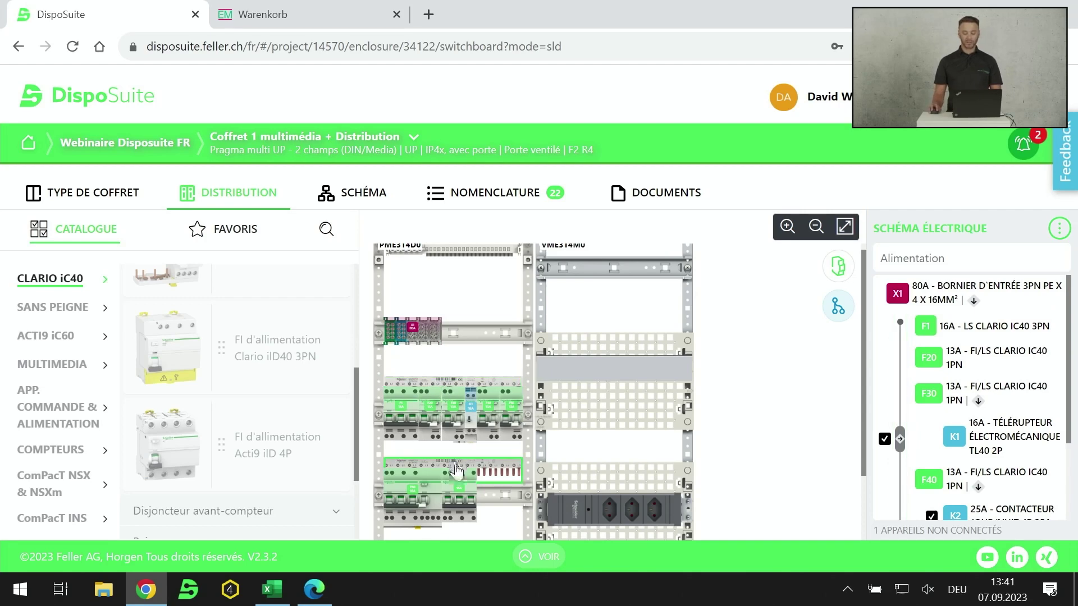
# - Select the lower-left and middle-row breaker modules, then the 25A K2 contactor
pyautogui.scroll(-2, 455, 488)
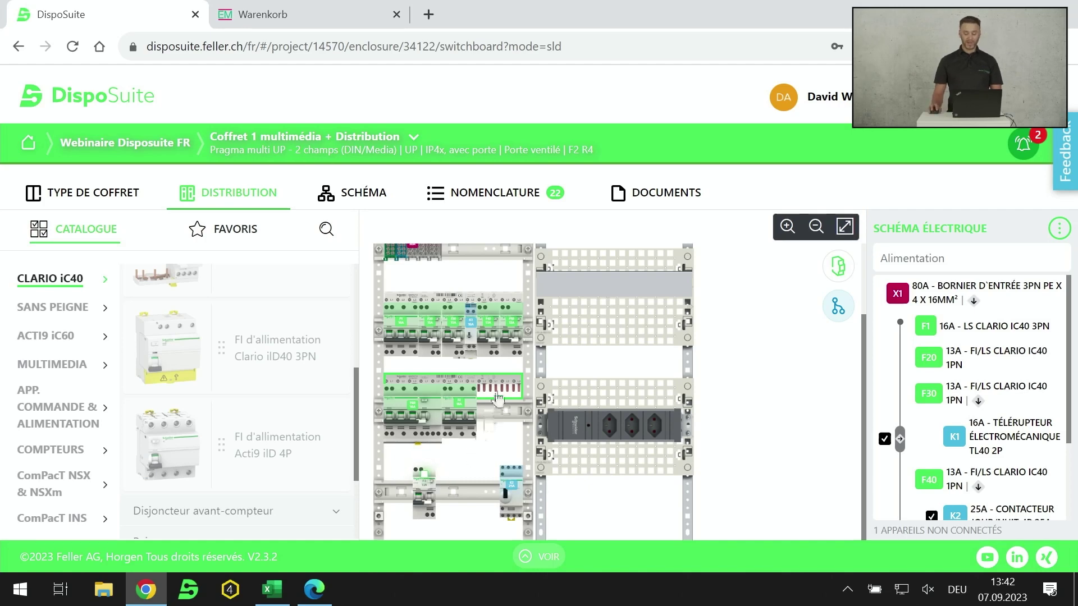
pyautogui.click(424, 476)
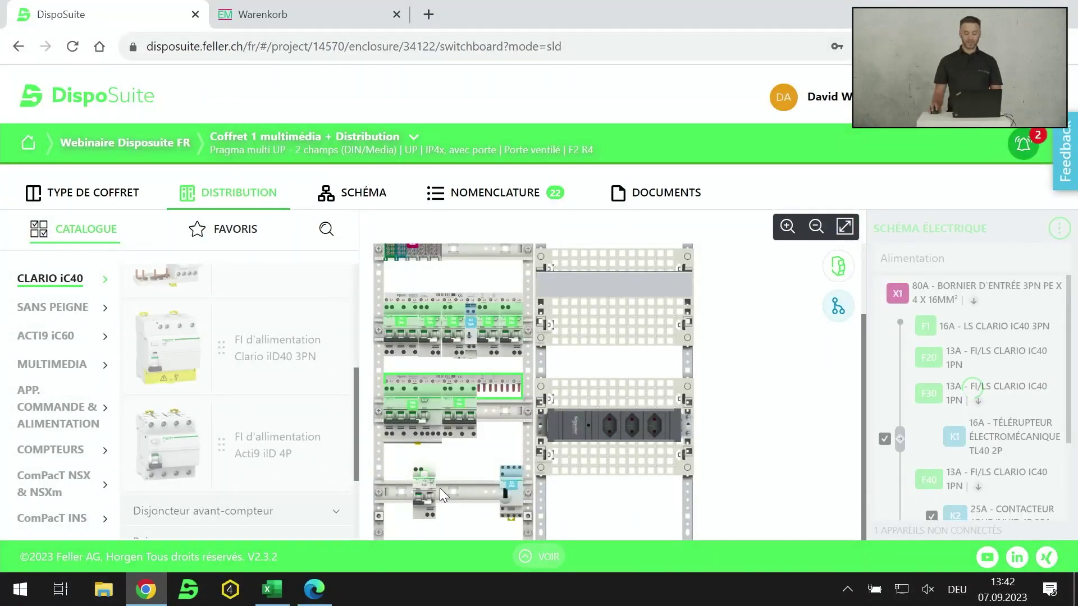
pyautogui.click(461, 424)
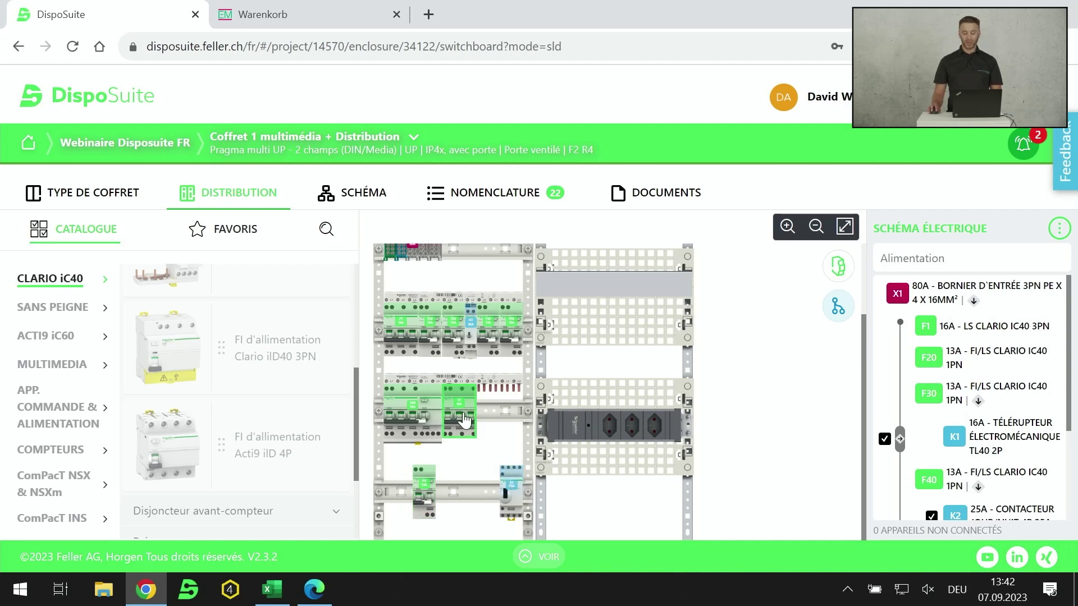
pyautogui.click(512, 492)
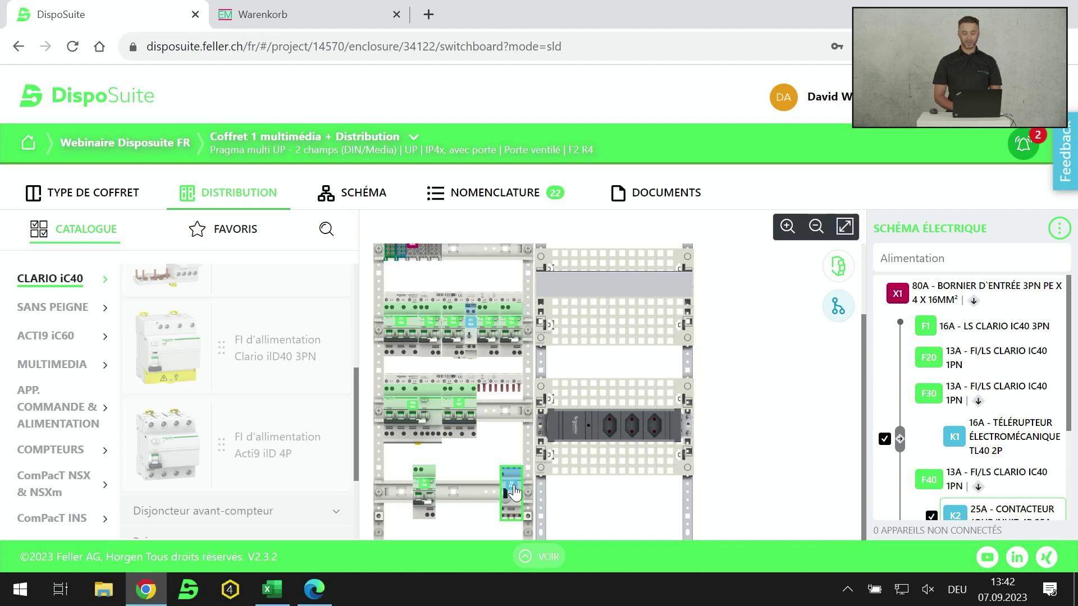
# - Check Coffret 1's single-line electrical diagram, then go back to the Distribution switchboard layout
pyautogui.click(372, 201)
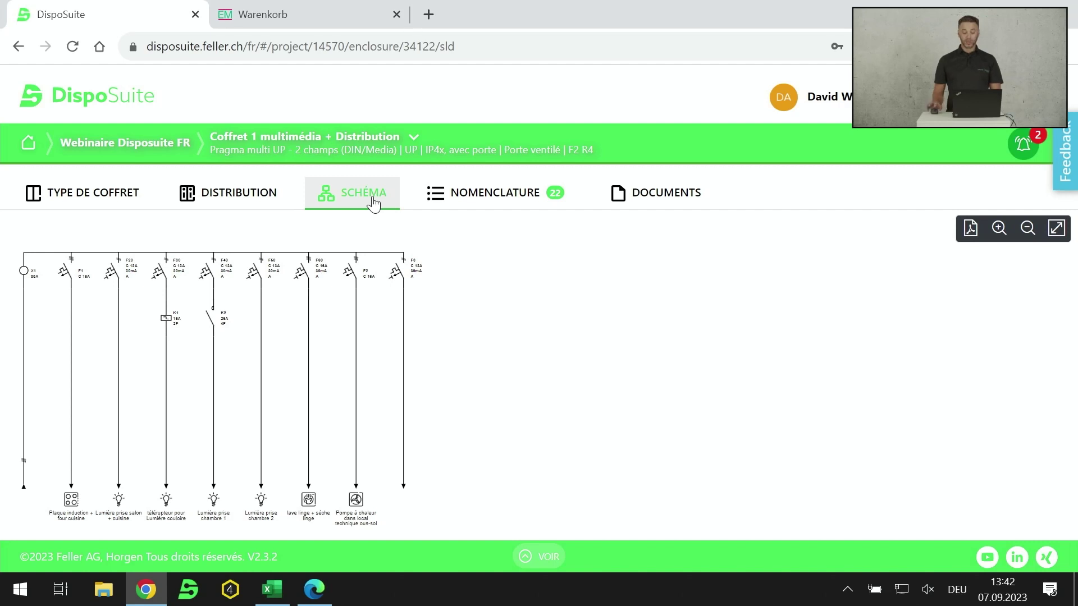
pyautogui.click(257, 202)
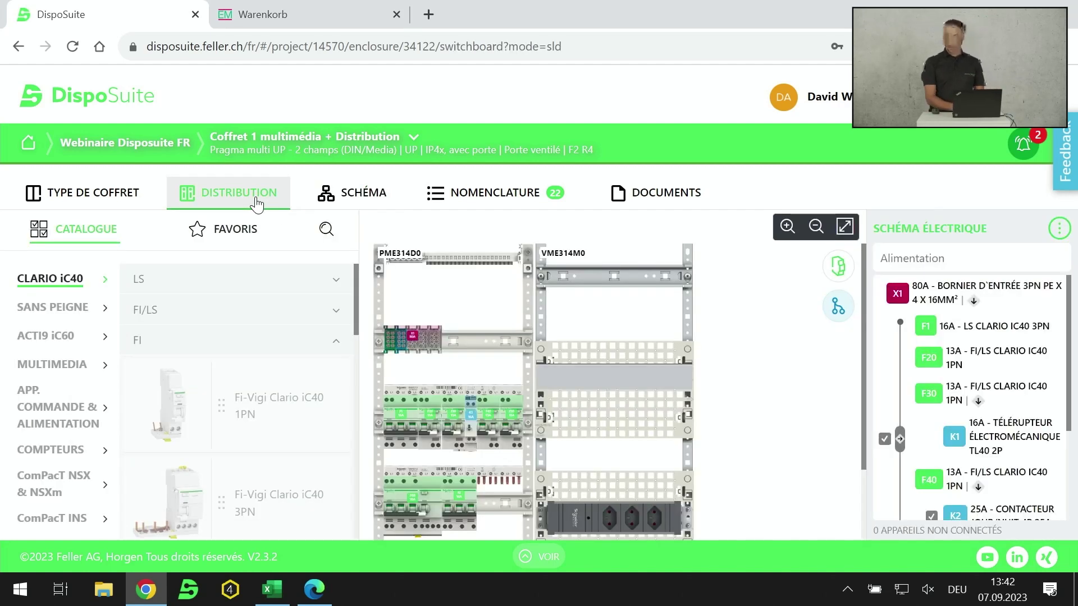
# - Zoom the layout out, list the MULTIMEDIA catalogue range, and switch to Placement to inspect the 8 Port Patchpanel
pyautogui.click(816, 227)
pyautogui.click(816, 227)
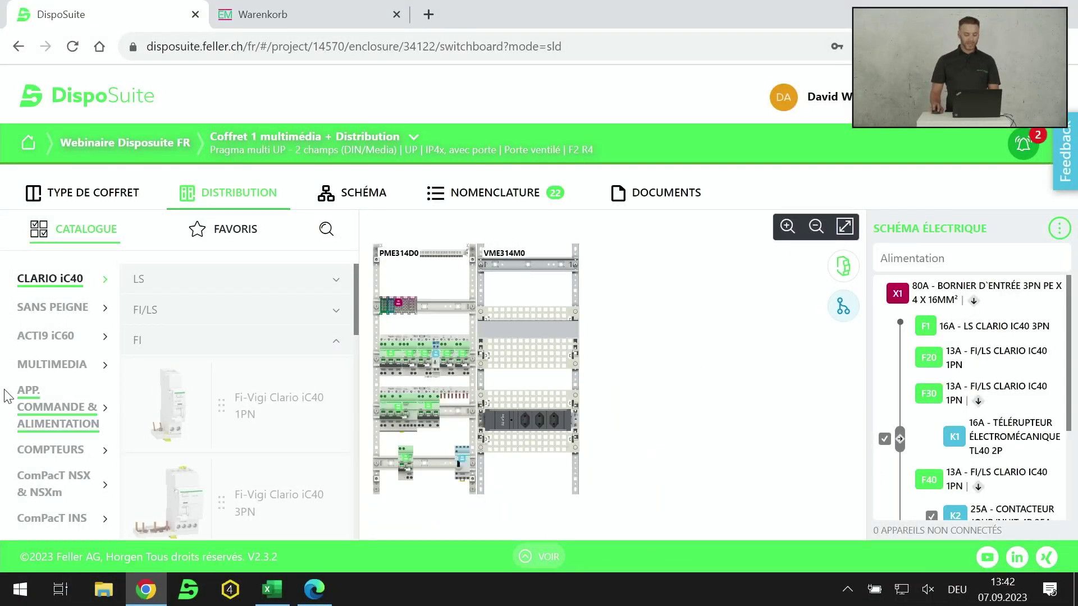
pyautogui.click(63, 365)
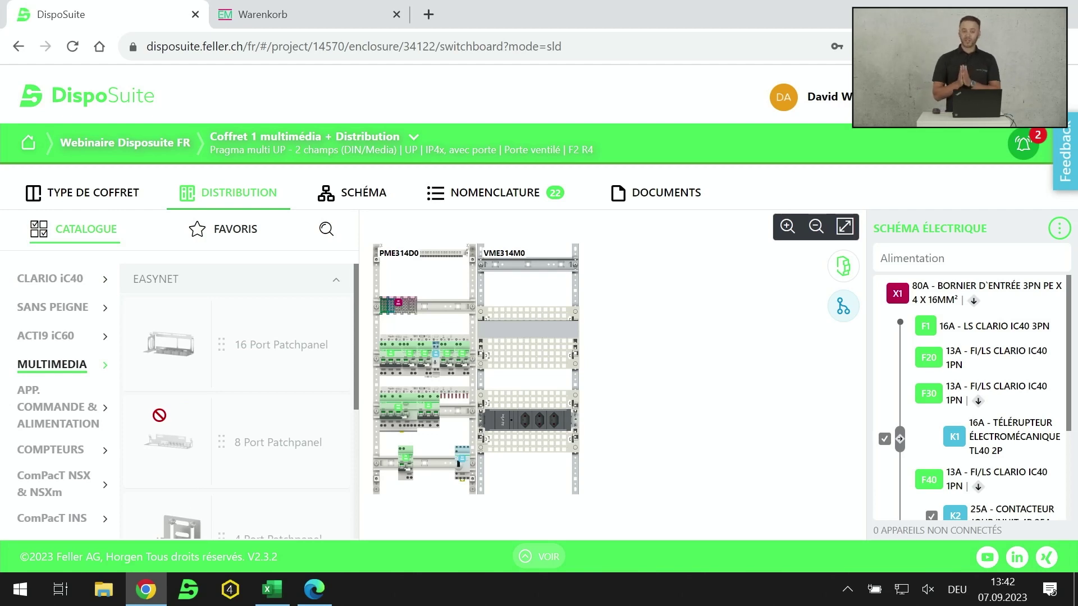
pyautogui.scroll(-4, 160, 415)
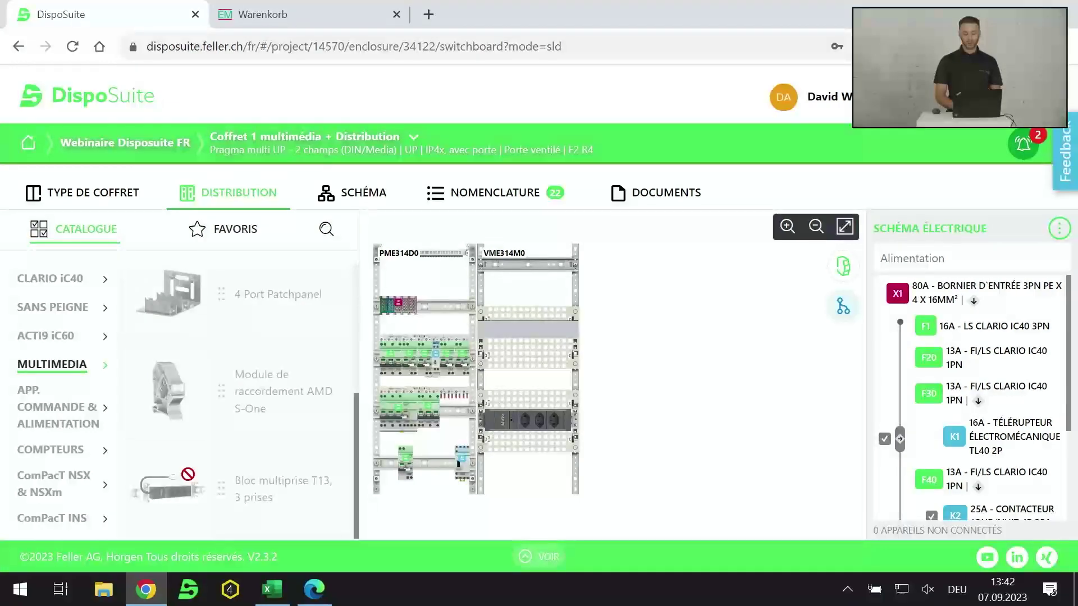
pyautogui.click(842, 266)
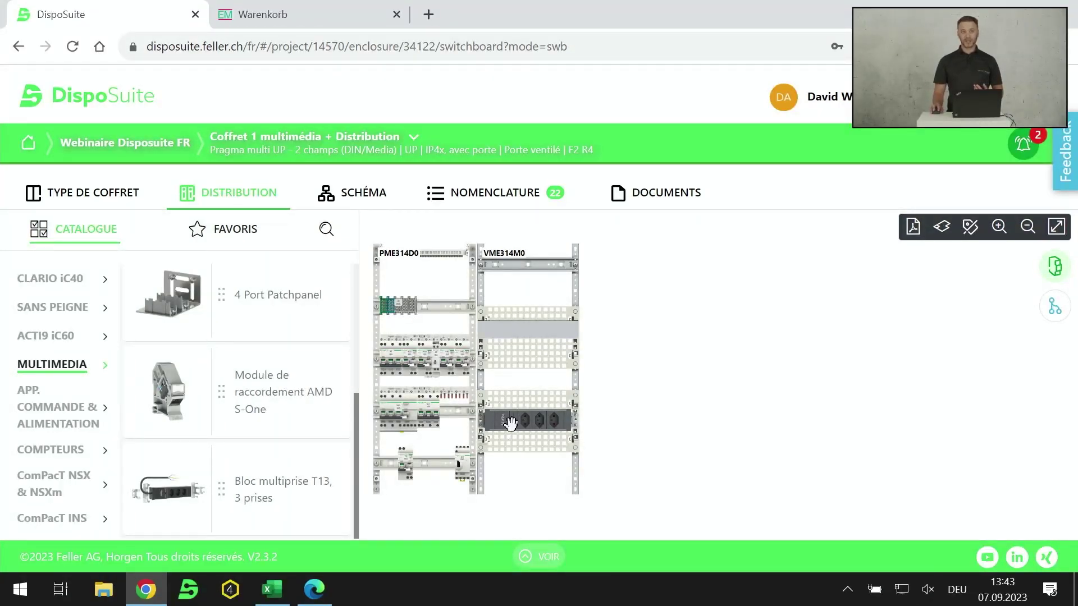
pyautogui.click(510, 335)
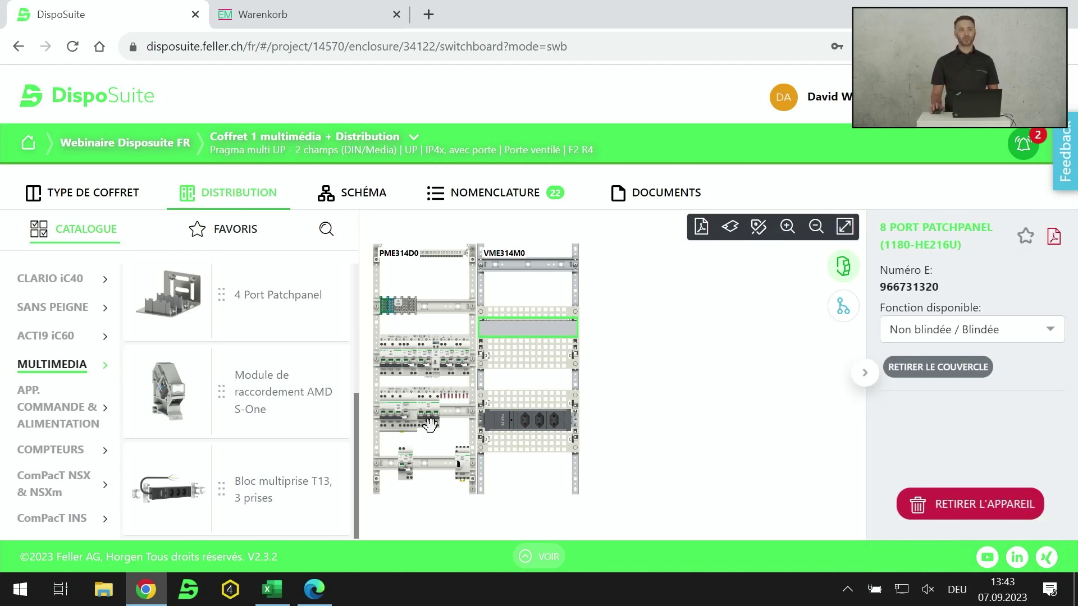
# - In full-screen view, place a Module de raccordement AMD S-One on VME314M0's top rail
pyautogui.press('F11')
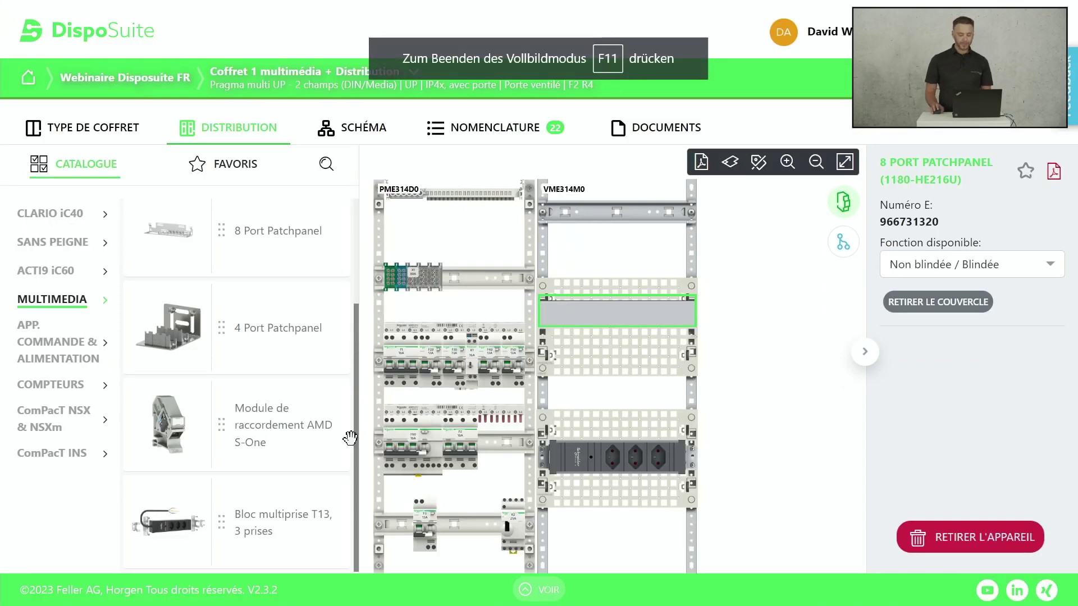
pyautogui.scroll(3, 224, 445)
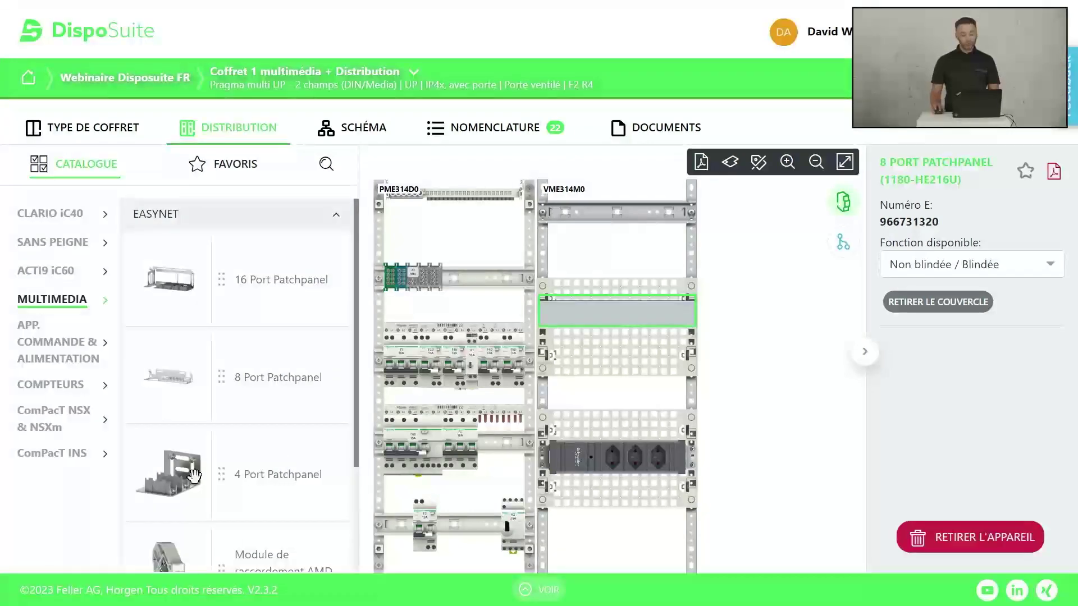
pyautogui.scroll(-2, 288, 457)
pyautogui.moveTo(288, 477); pyautogui.dragTo(613, 216)
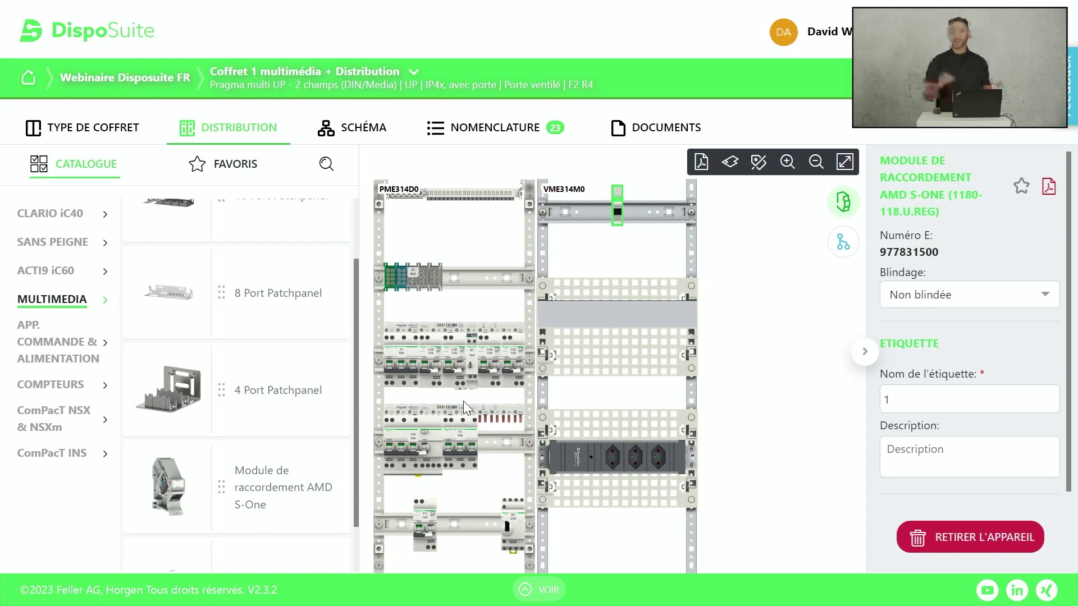
pyautogui.click(364, 131)
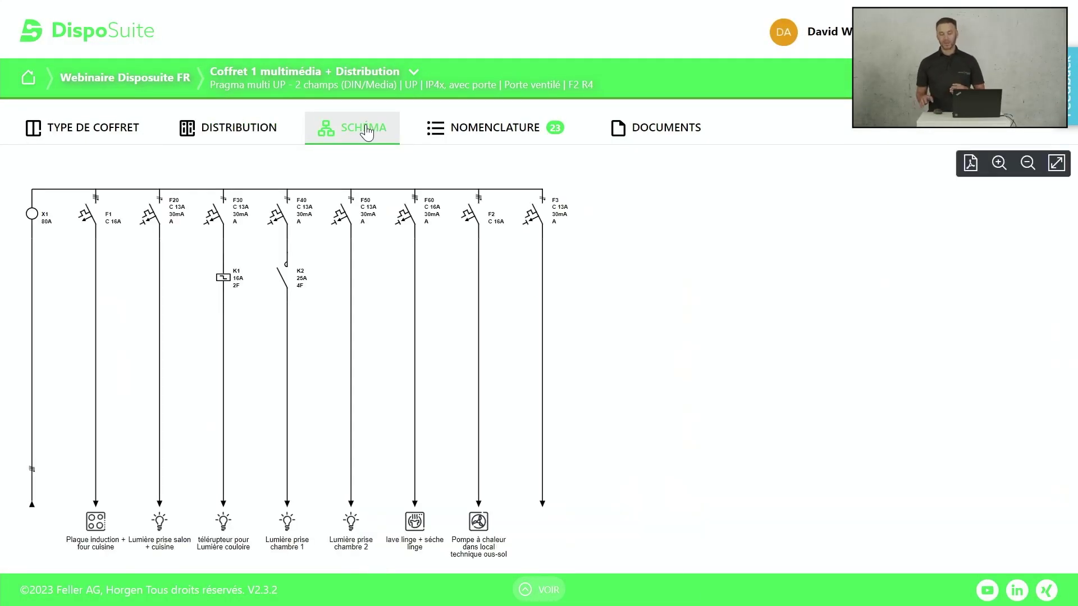
# - Open the NOMENCLATURE and scroll through its 23 parts, references and list prices
pyautogui.click(494, 128)
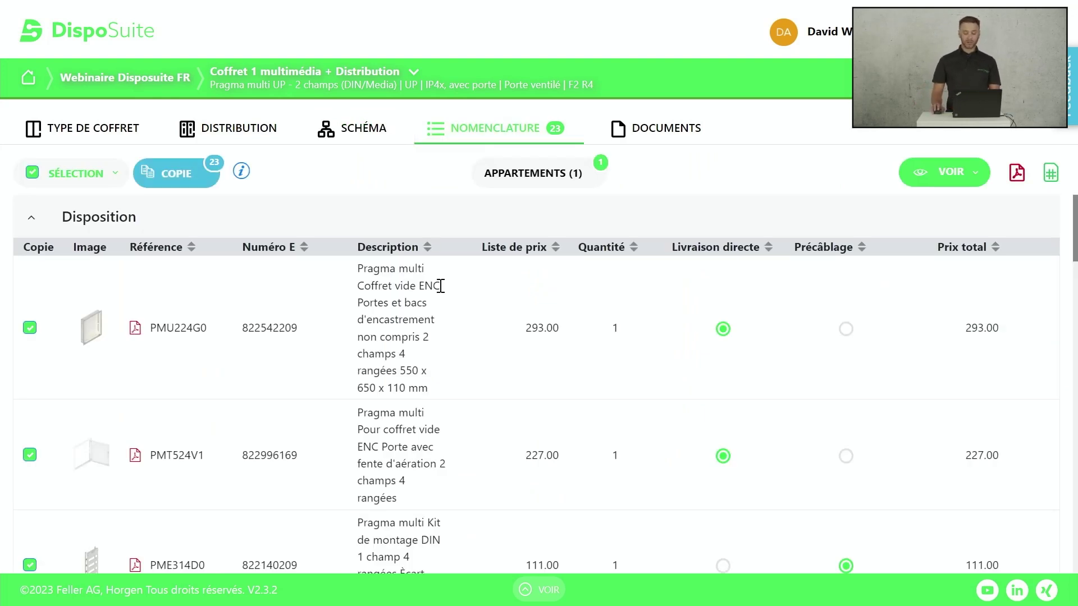
pyautogui.scroll(-3, 453, 291)
pyautogui.scroll(-9, 452, 291)
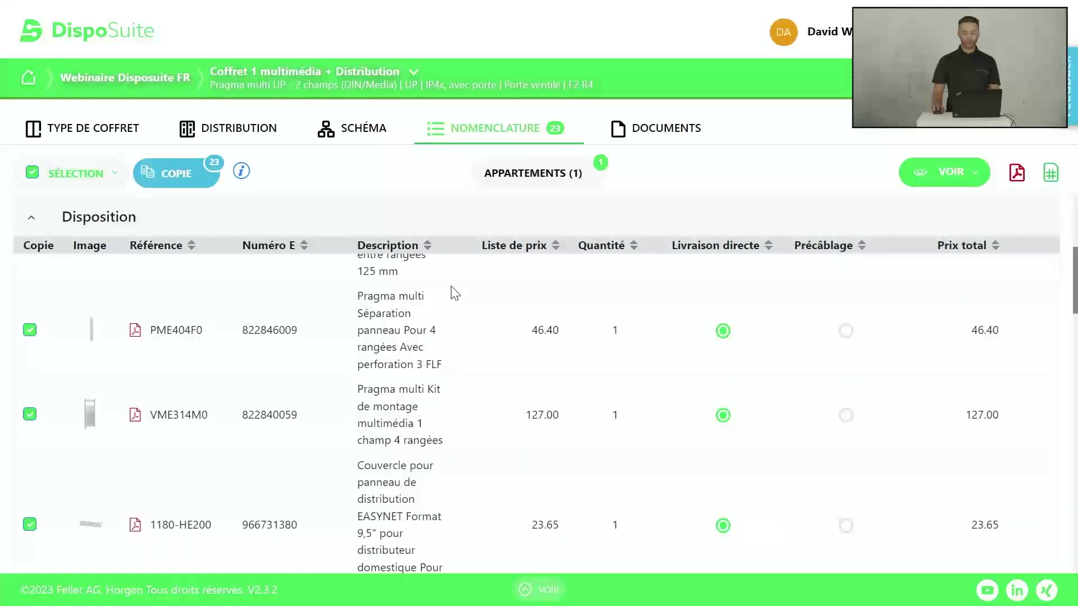
pyautogui.scroll(-12, 465, 296)
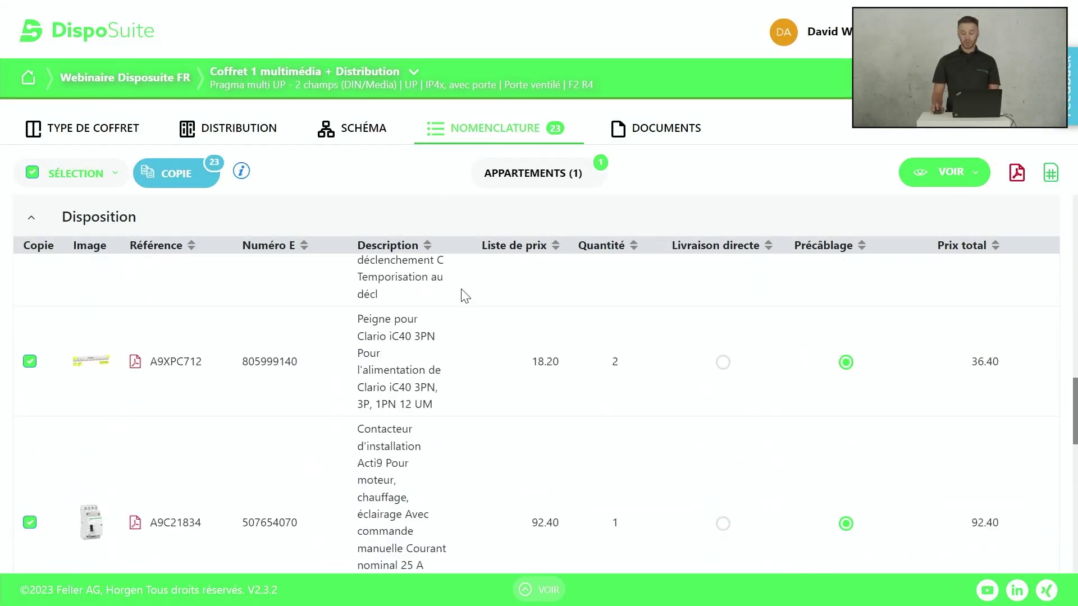
pyautogui.scroll(20, 465, 296)
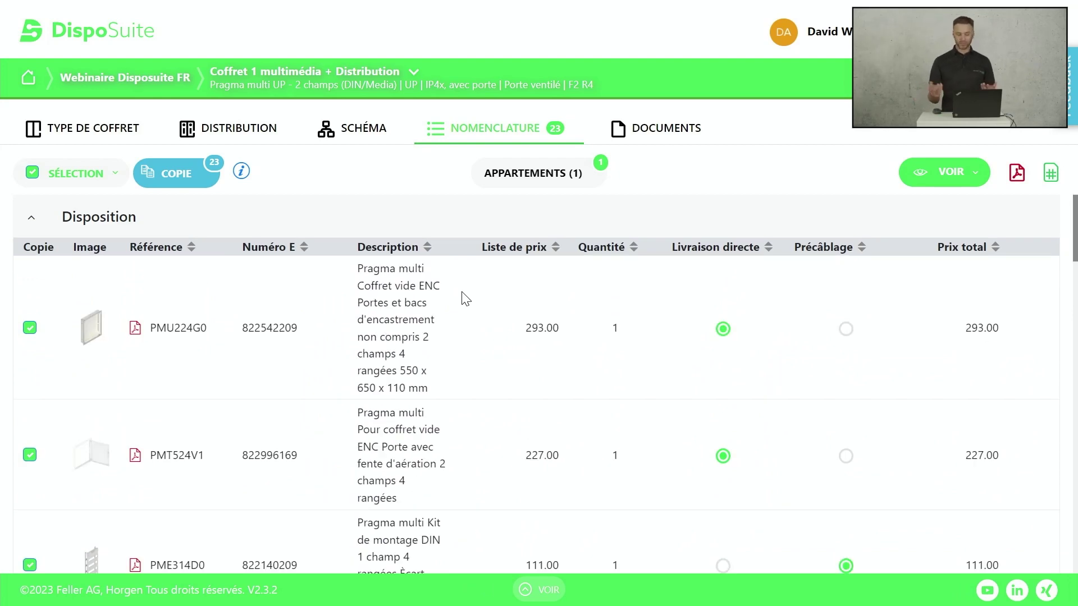
# - Copy the parts list with 'Copie à commander chez le grossiste' and exit full-screen view
pyautogui.click(196, 176)
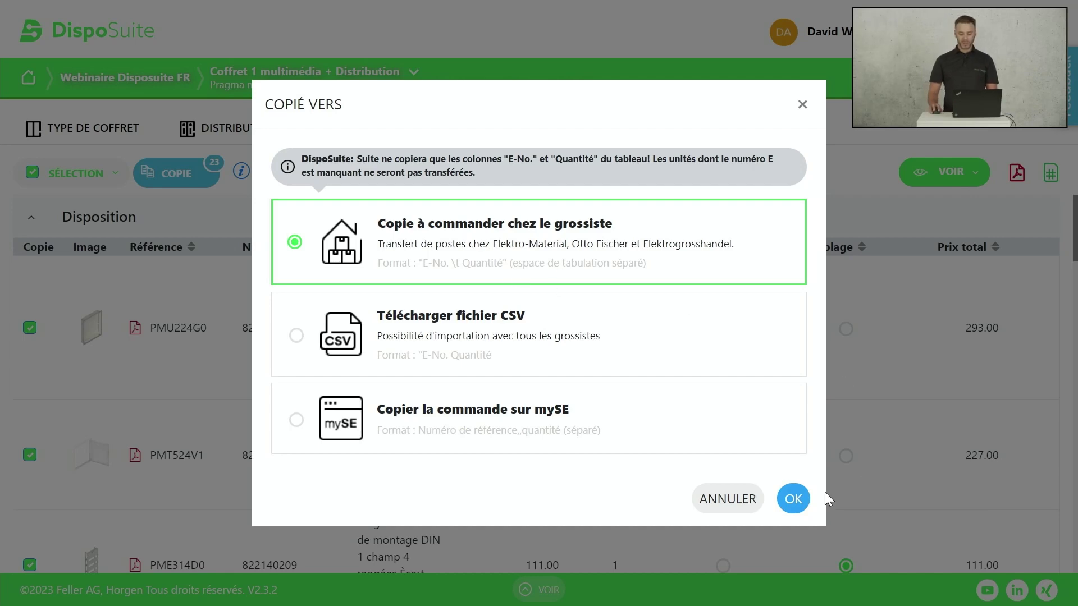
pyautogui.click(790, 502)
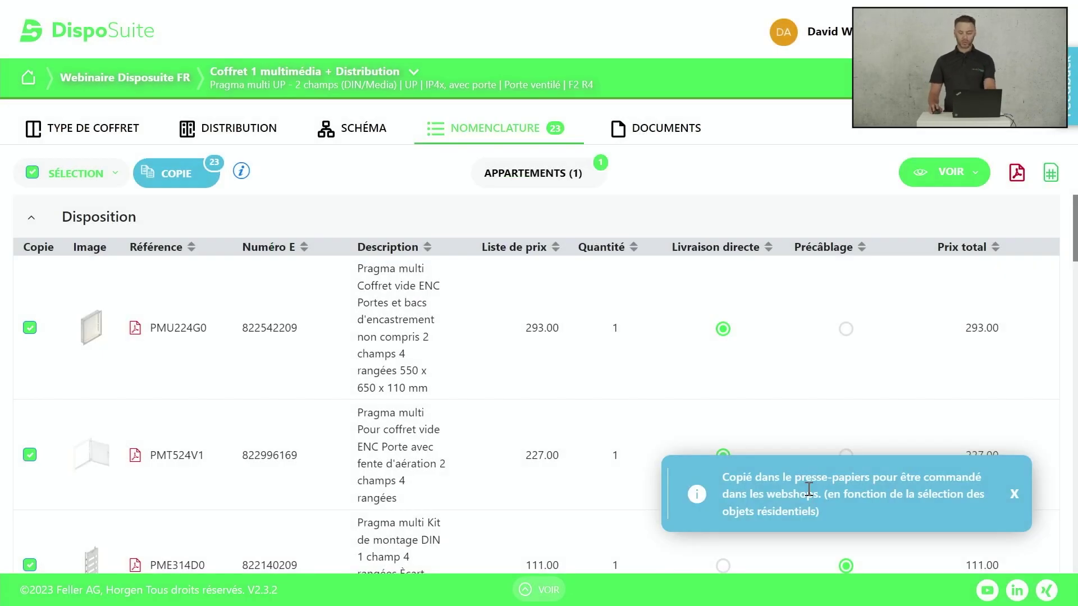
pyautogui.press('F11')
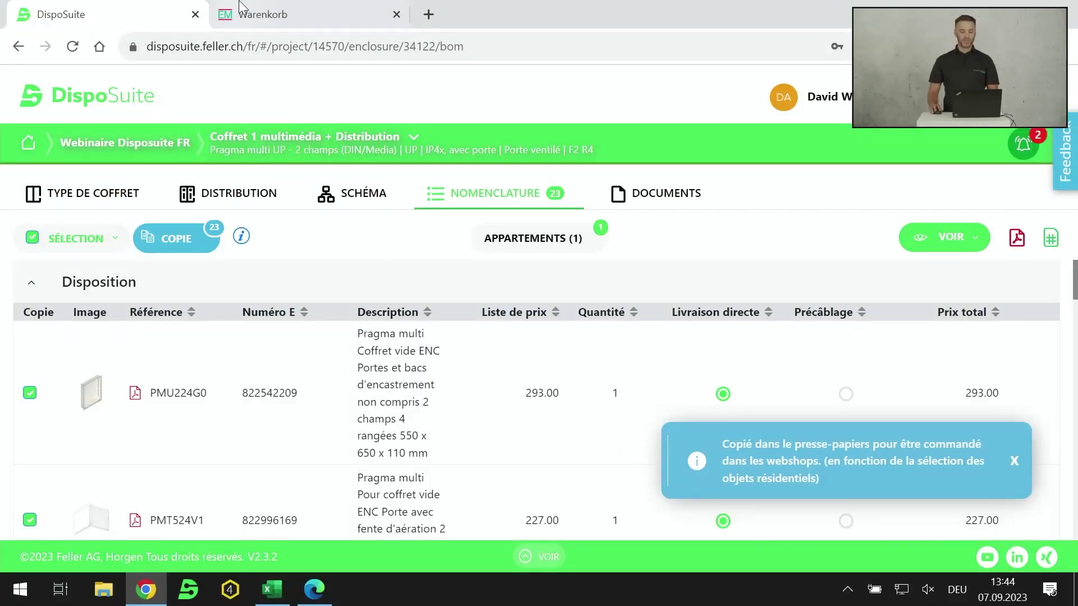
pyautogui.click(241, 8)
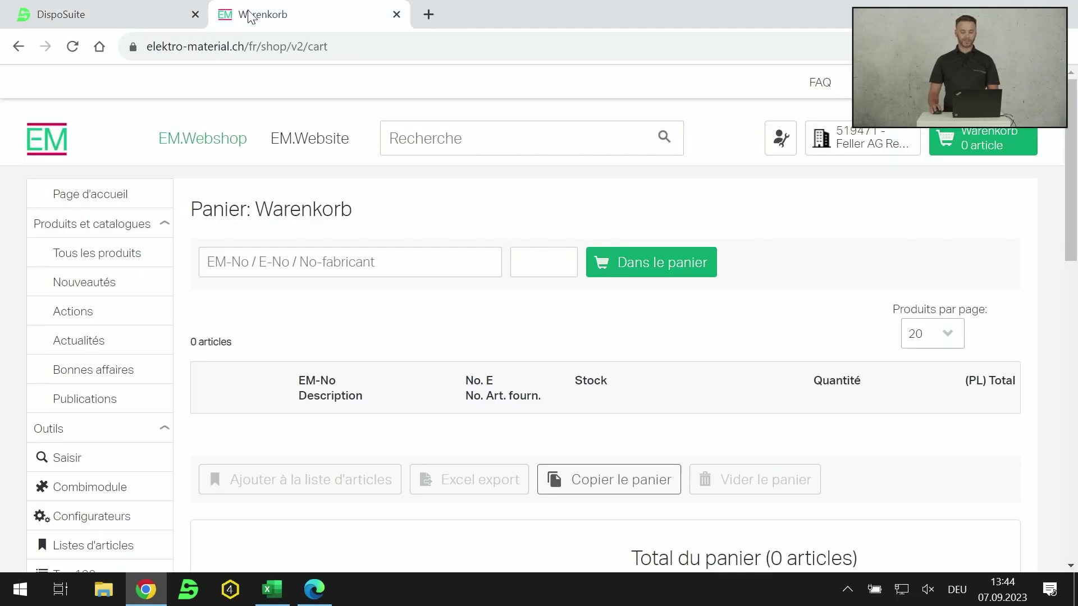
# - Paste the copied articles into Import de fichier / Scanner, filling the cart with 17 articles (CHF 2161.2)
pyautogui.click(82, 457)
pyautogui.click(472, 240)
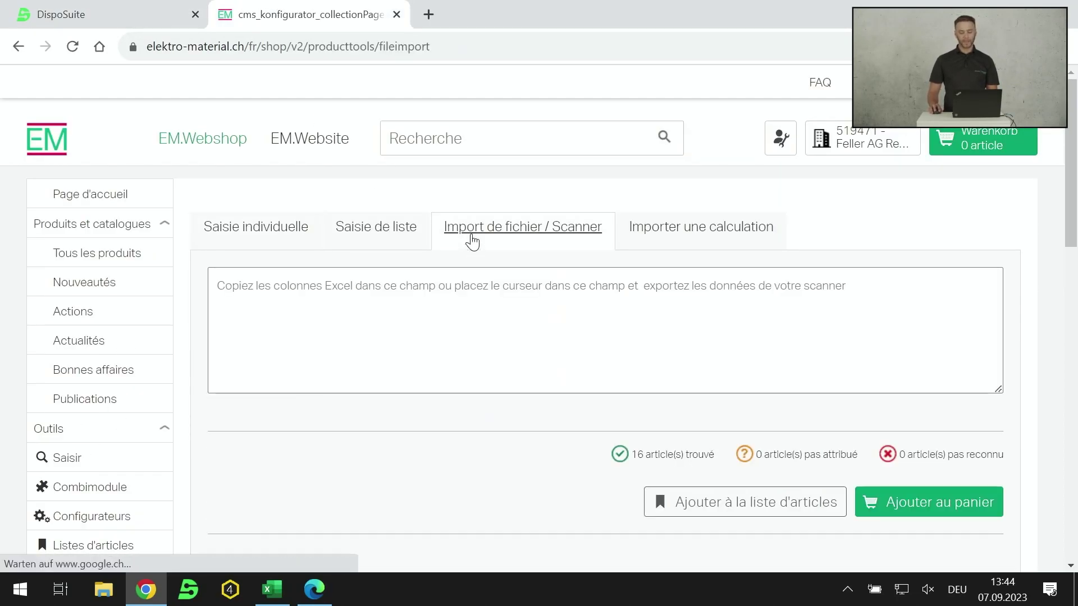
pyautogui.click(460, 292)
pyautogui.hotkey('ctrl', 'v')
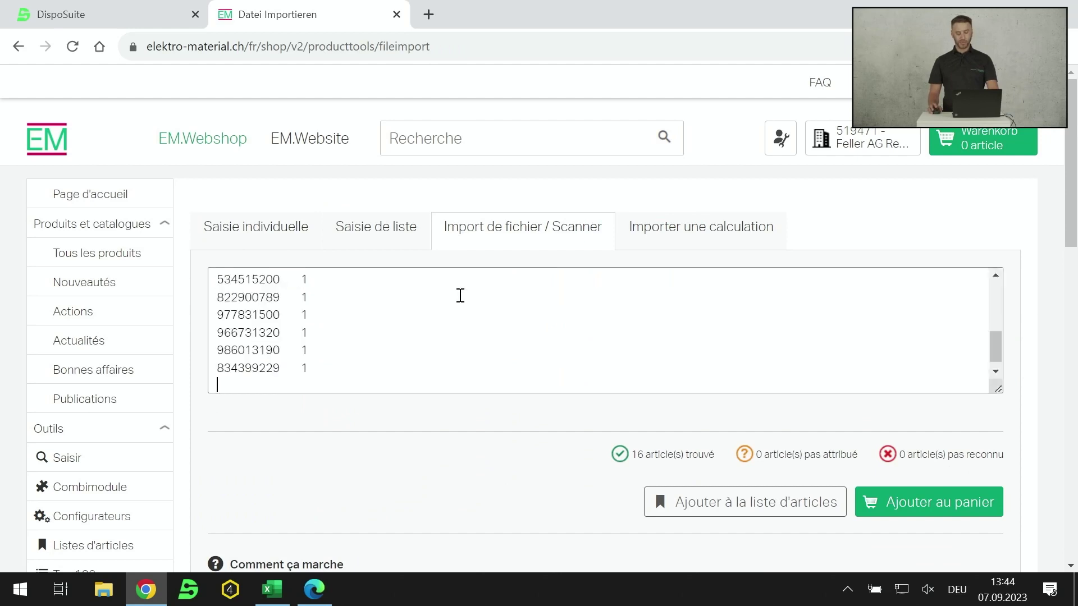
pyautogui.click(905, 505)
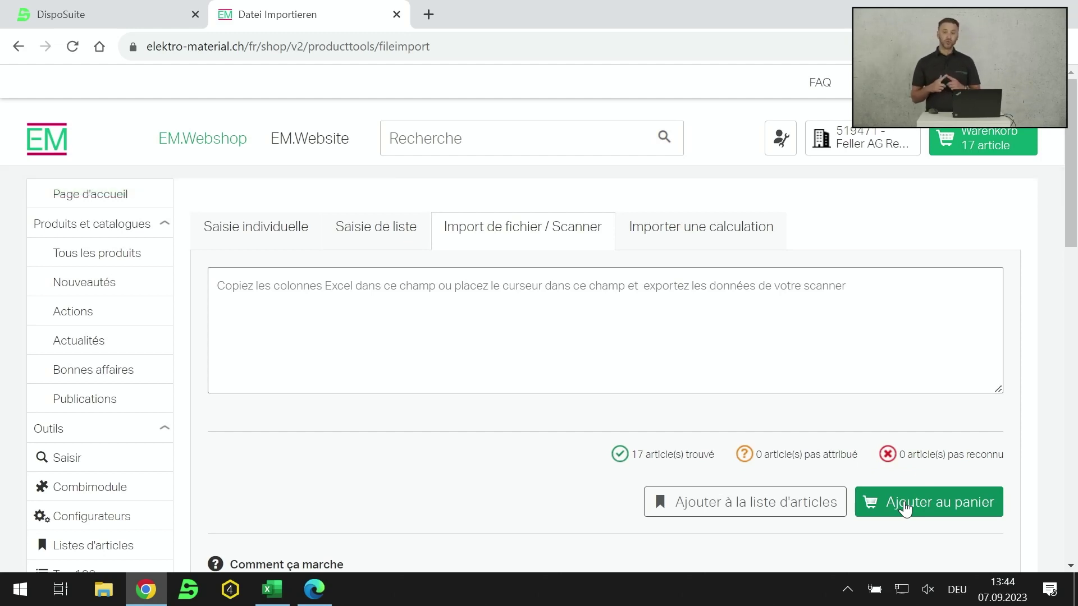
pyautogui.click(991, 145)
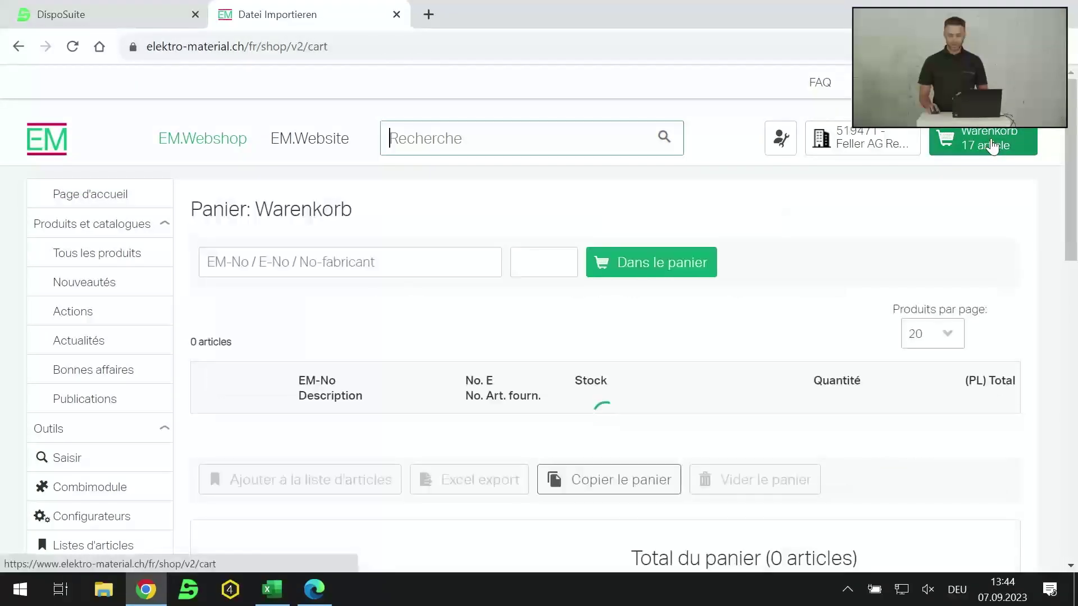
pyautogui.moveTo(992, 148)
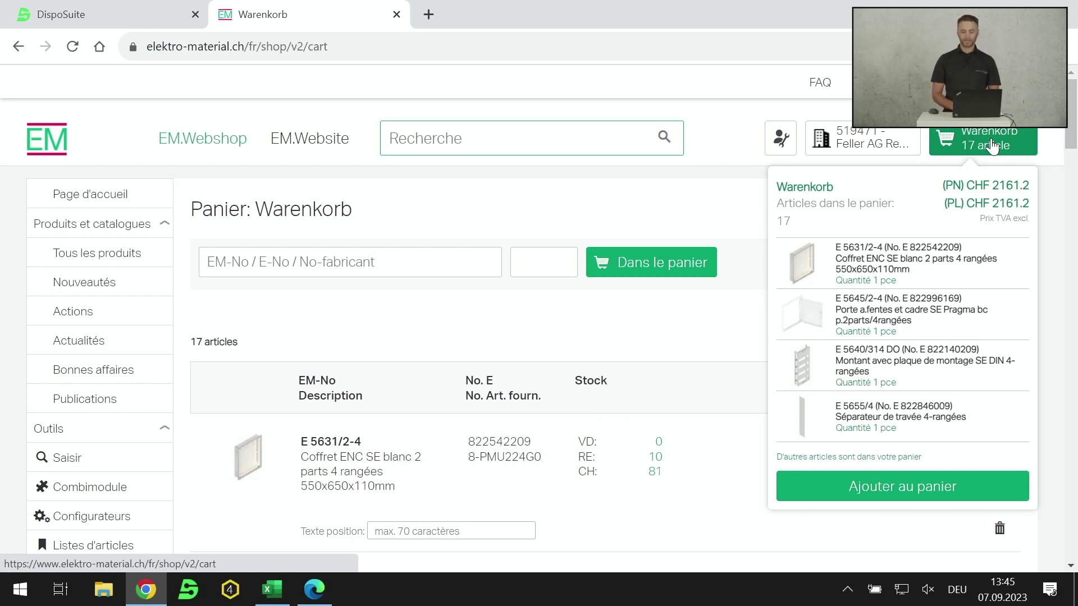
pyautogui.click(50, 6)
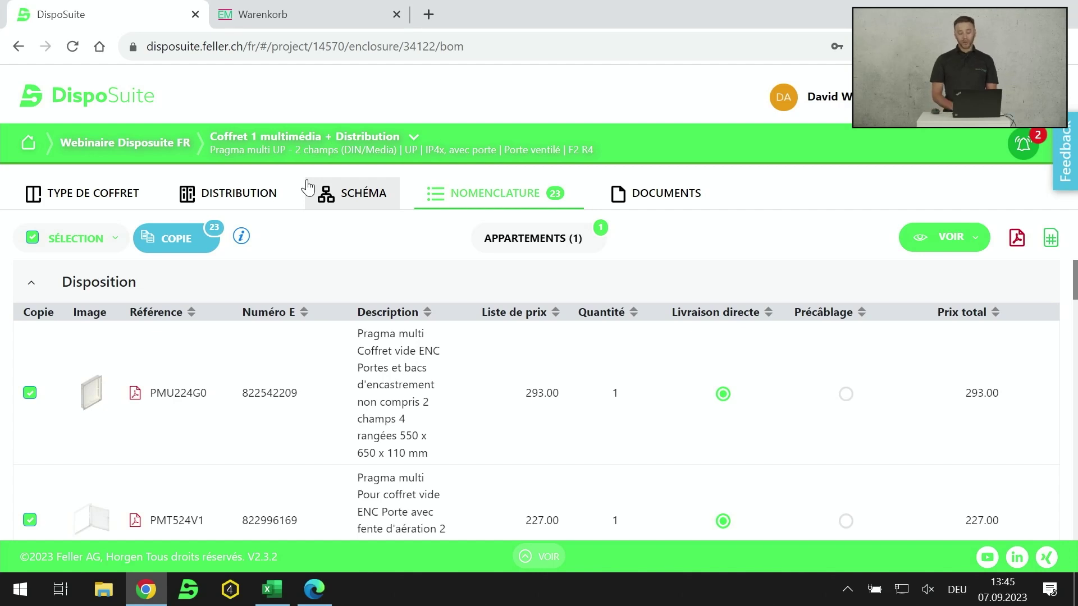
# - Download the Disposition sans plastrons PDF from Coffret 1's DOCUMENTS list and open it
pyautogui.click(651, 196)
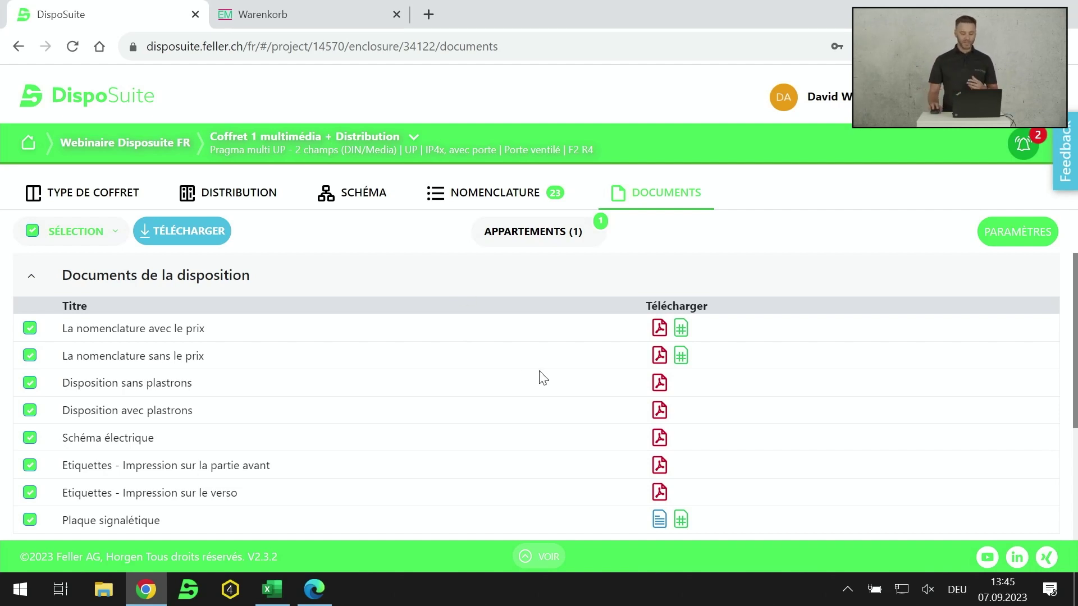
pyautogui.click(659, 385)
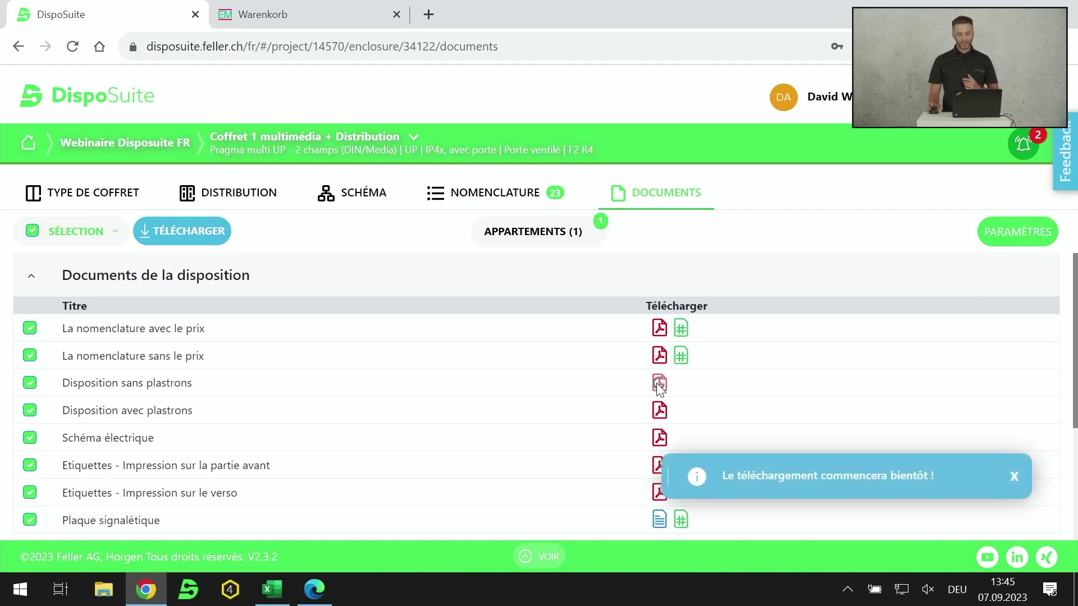
pyautogui.scroll(-2, 128, 409)
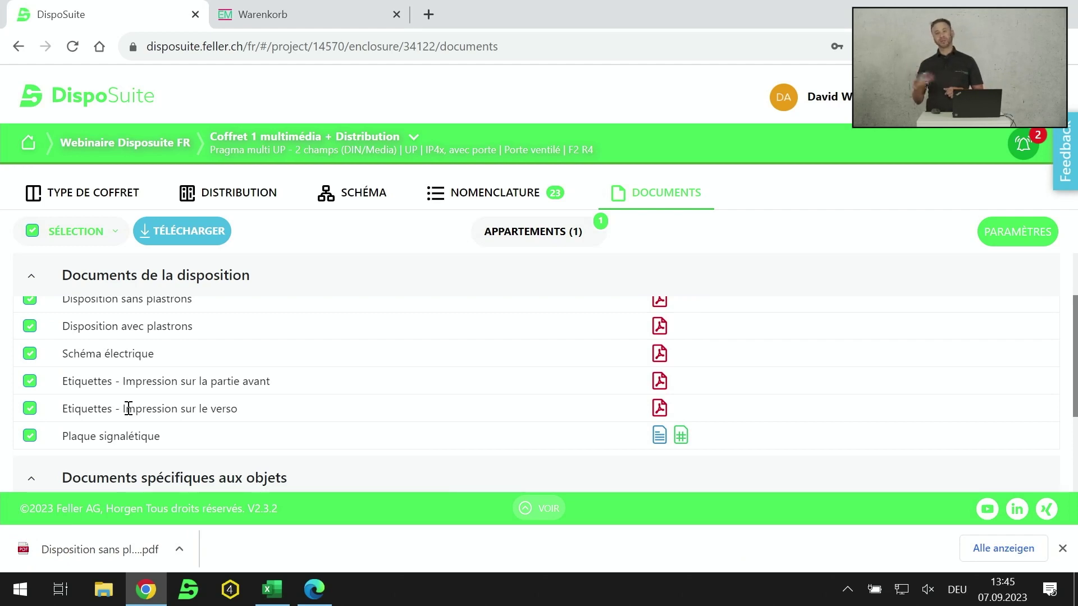
pyautogui.scroll(-3, 129, 408)
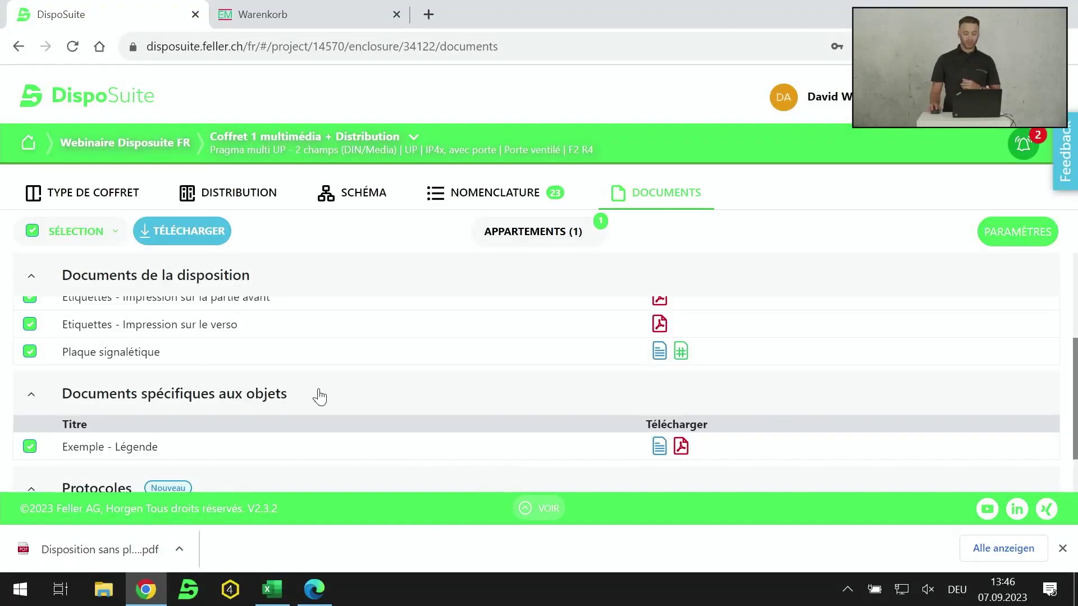
pyautogui.scroll(1, 209, 388)
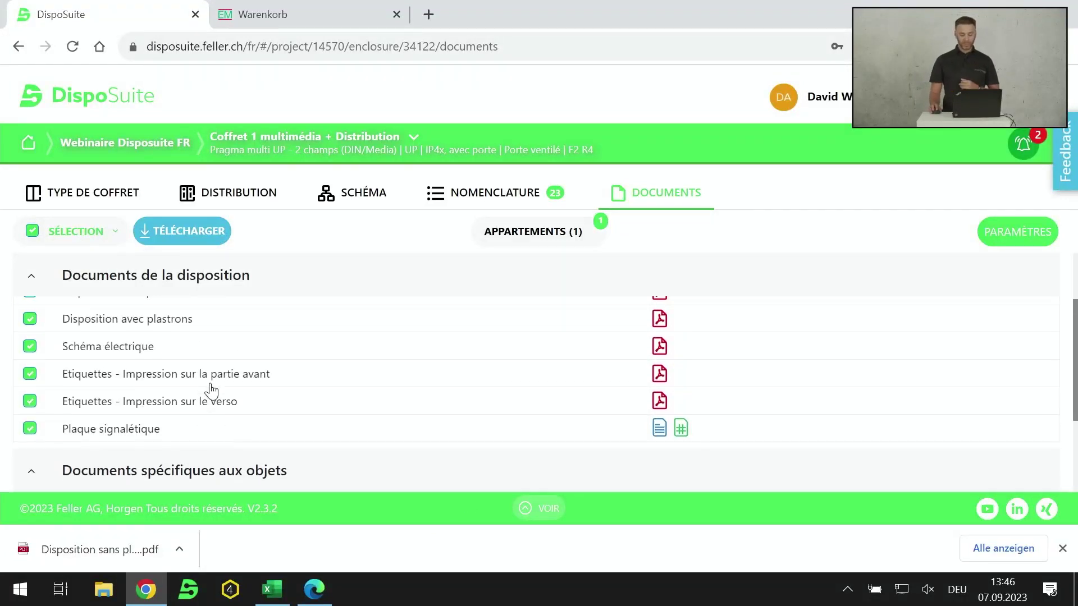
pyautogui.click(137, 535)
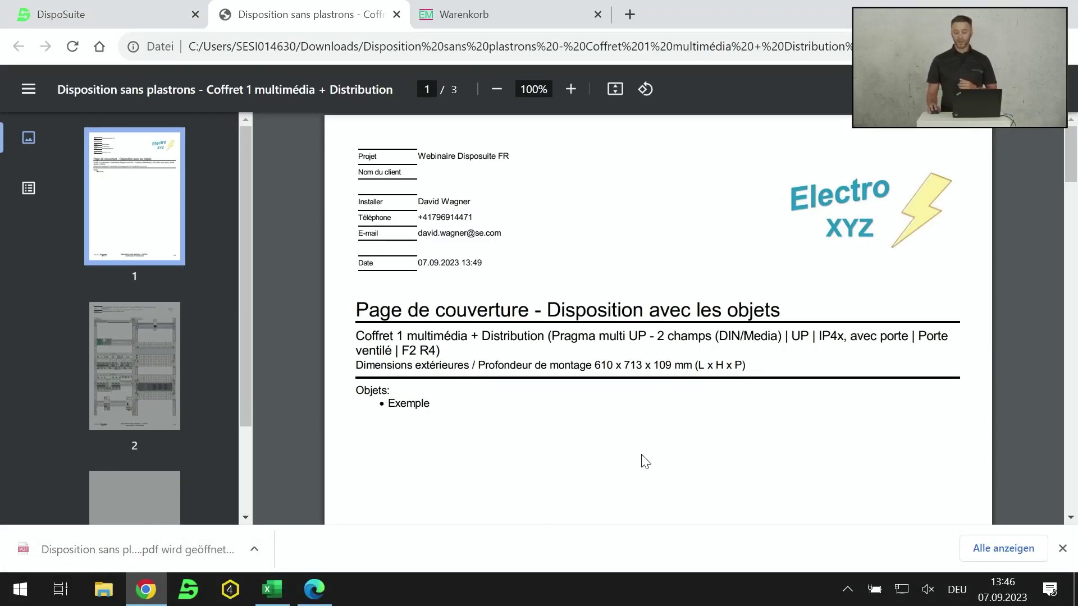
# - Scroll through the enclosure layout drawing on page 2, then return to DispoSuite's documents list
pyautogui.scroll(-10, 645, 458)
pyautogui.scroll(-3, 645, 457)
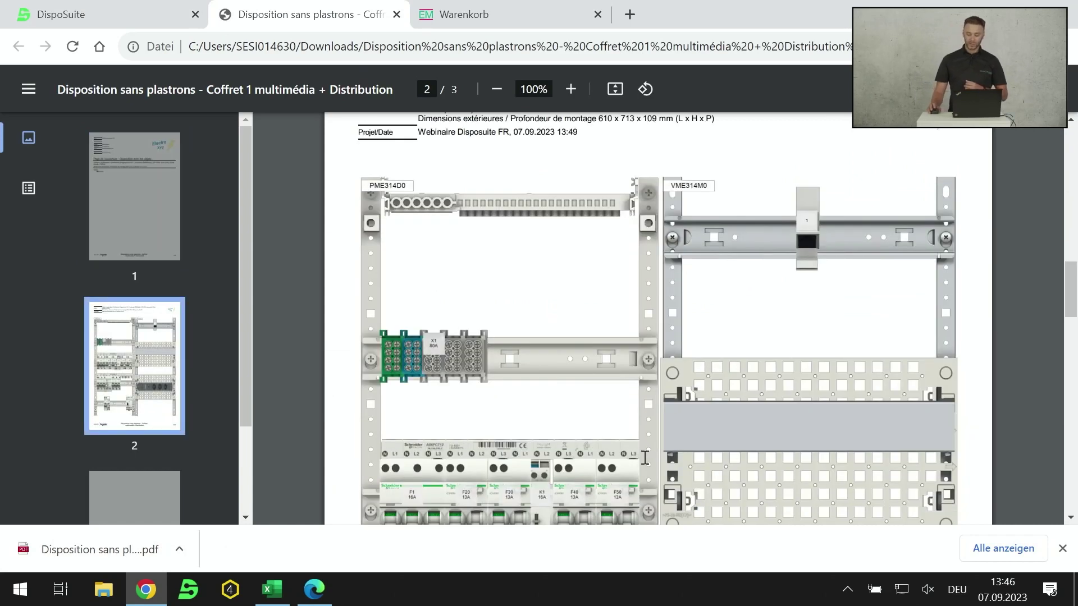
pyautogui.scroll(1, 650, 444)
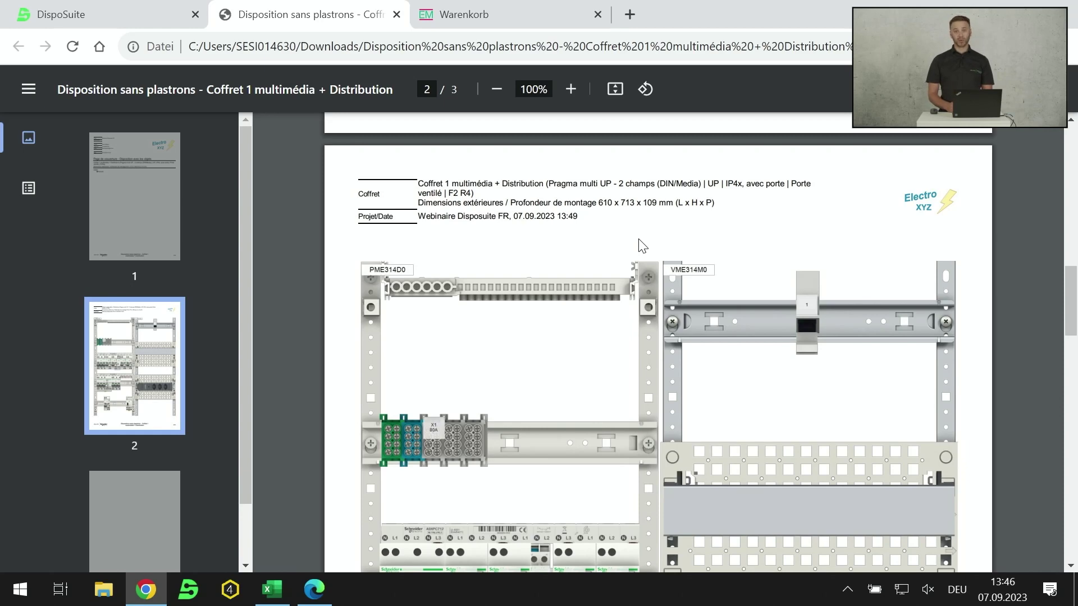
pyautogui.scroll(-3, 646, 247)
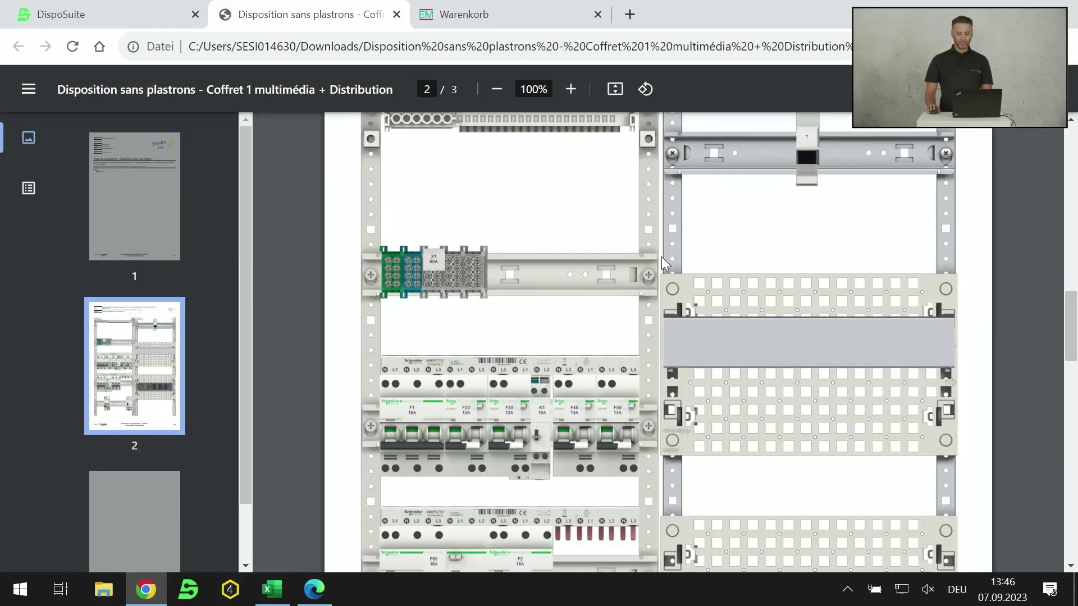
pyautogui.scroll(-5, 663, 261)
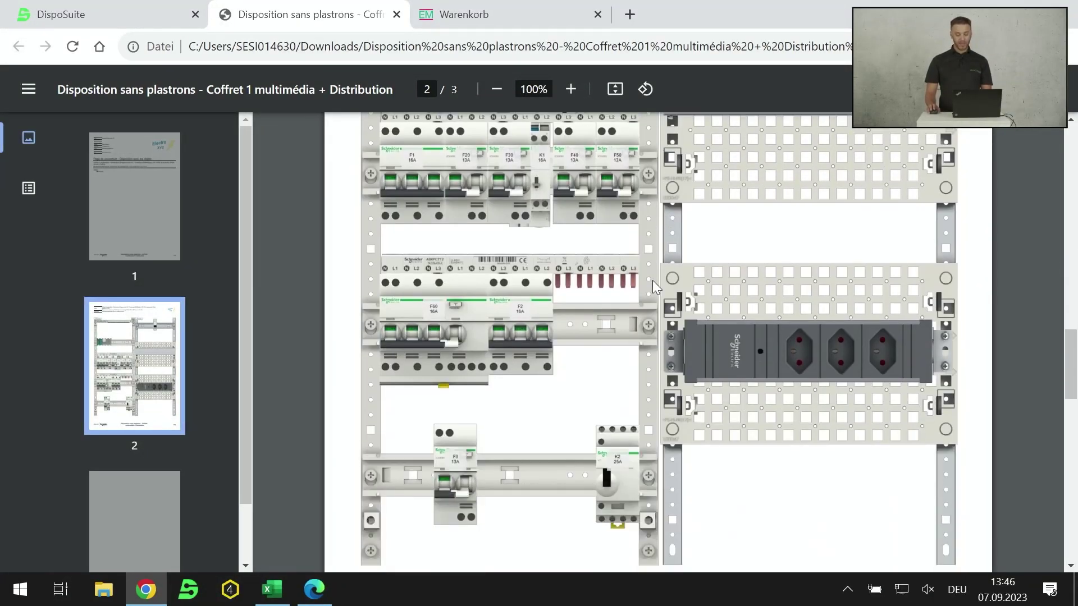
pyautogui.scroll(2, 503, 327)
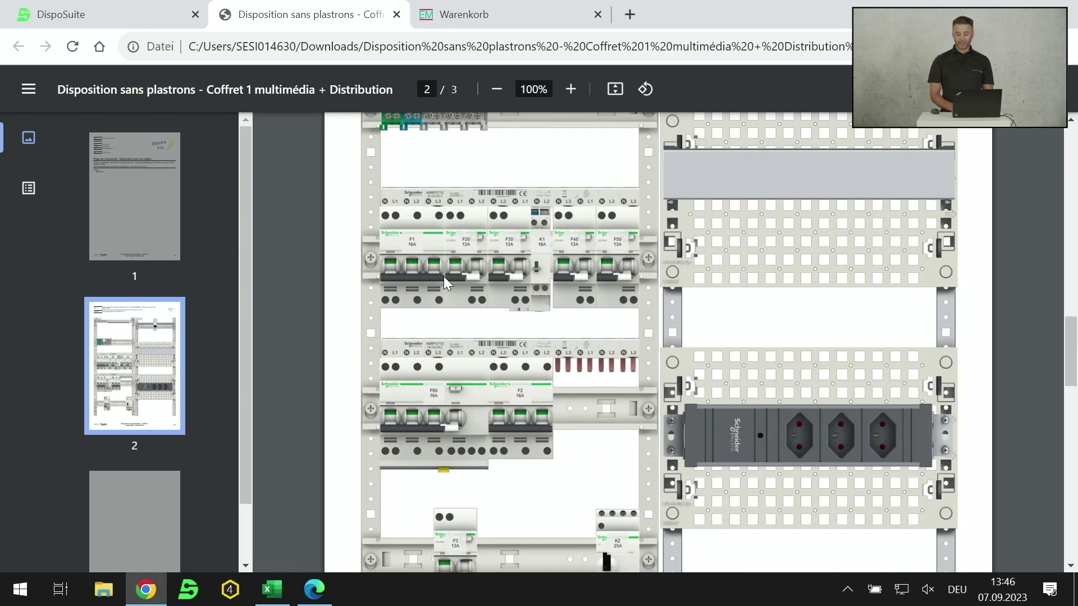
pyautogui.scroll(-3, 574, 302)
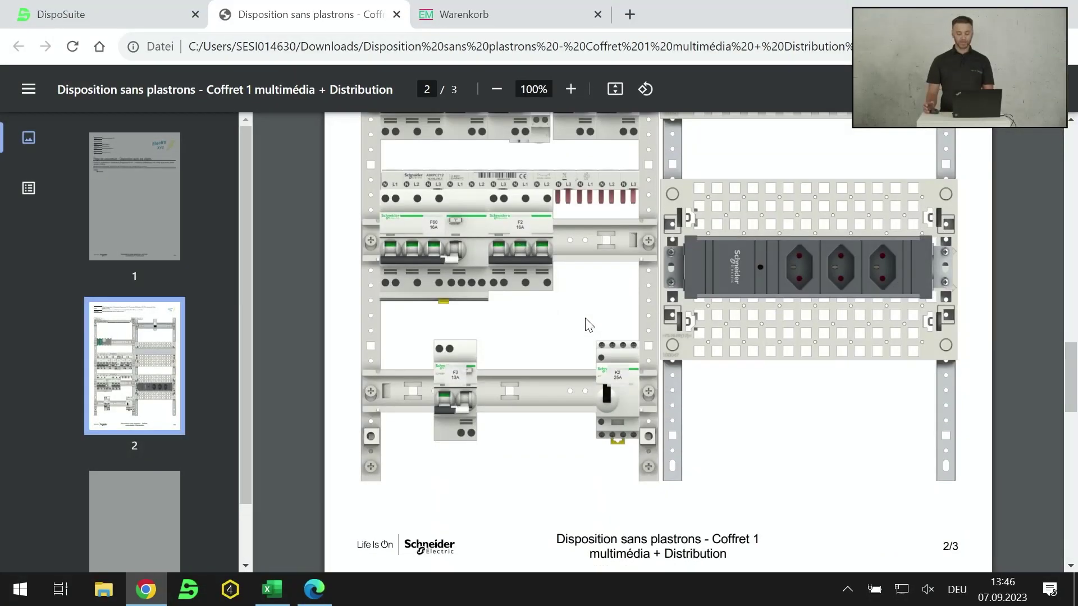
pyautogui.scroll(10, 588, 325)
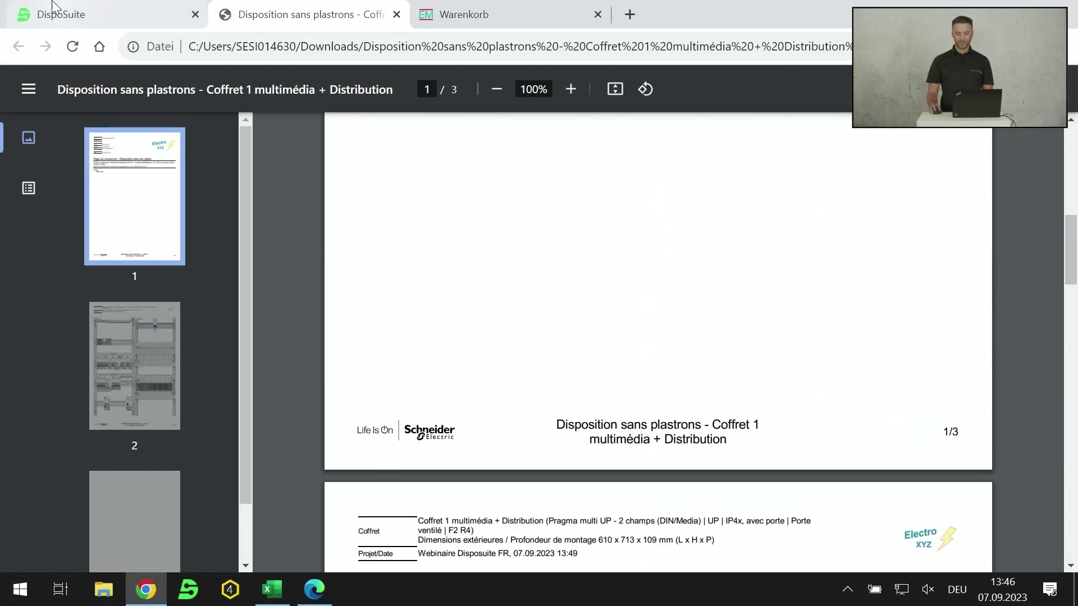
pyautogui.click(61, 16)
# - Download 'La nomenclature avec le prix' as an Excel file and open it
pyautogui.scroll(3, 272, 326)
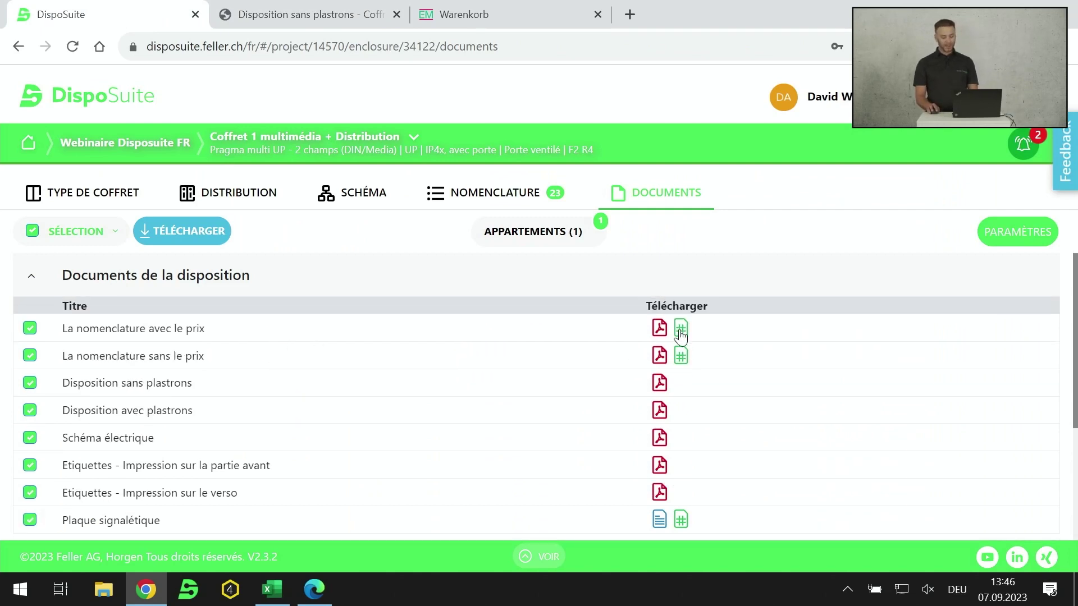
pyautogui.click(681, 331)
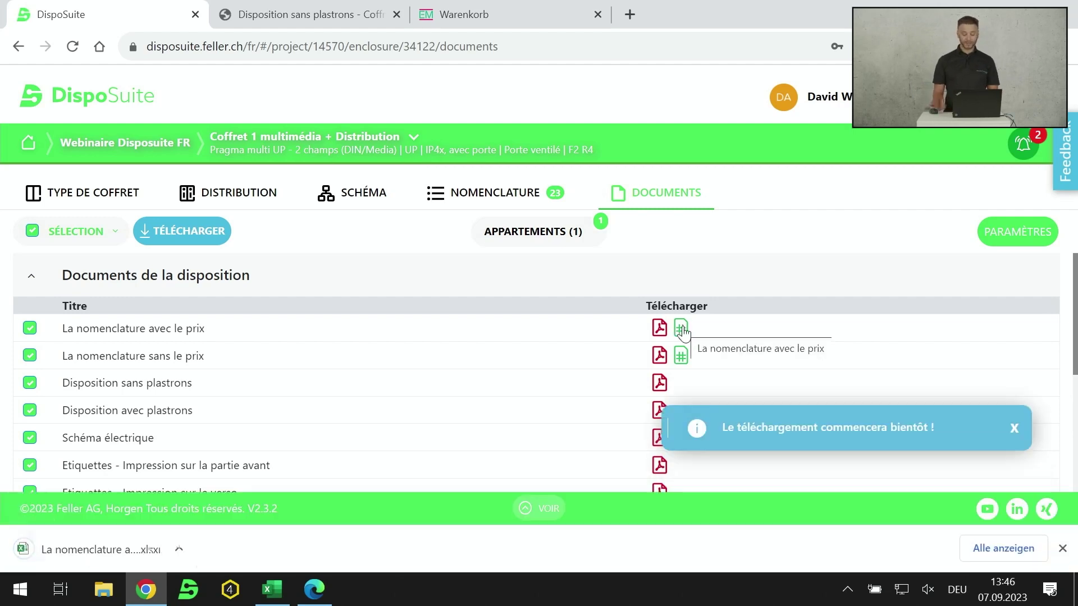
pyautogui.click(93, 558)
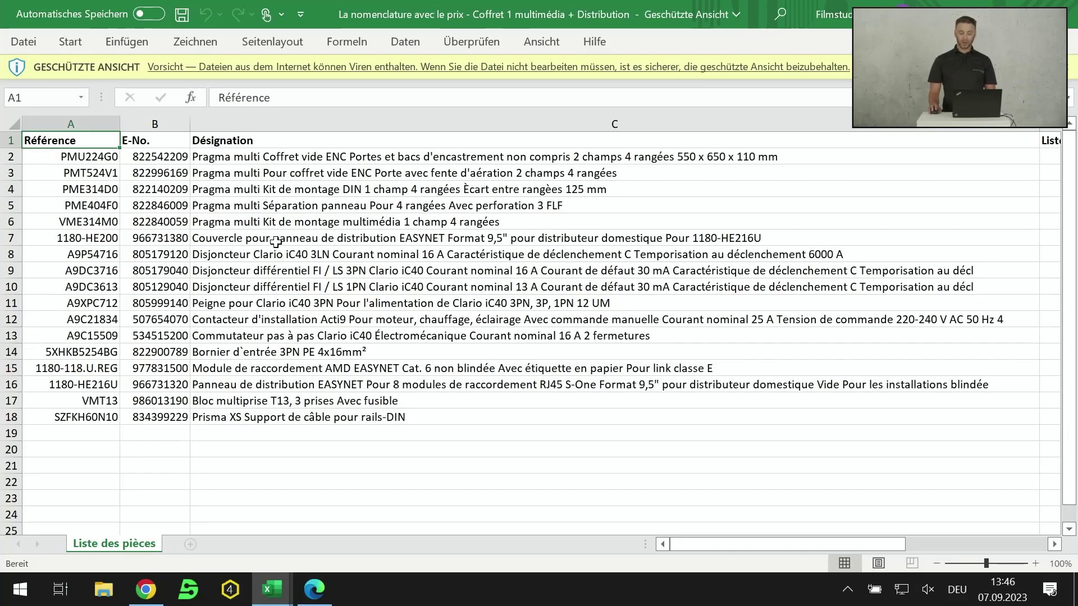
# - Scroll to the Liste de prix and Total columns, then close the priced and unpriced workbooks
pyautogui.moveTo(835, 545); pyautogui.dragTo(930, 544)
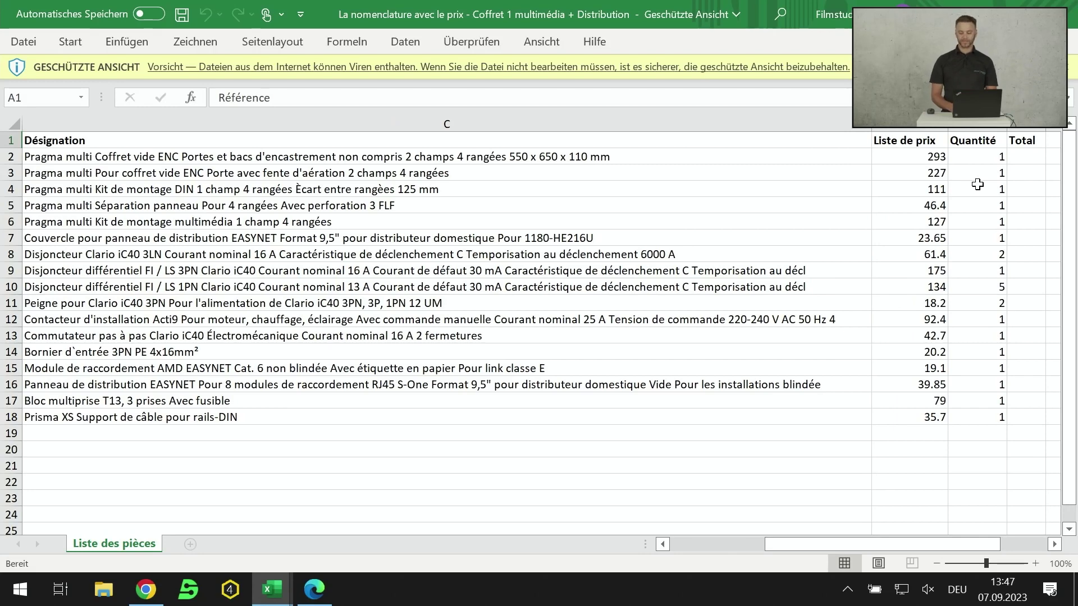
pyautogui.click(1063, 14)
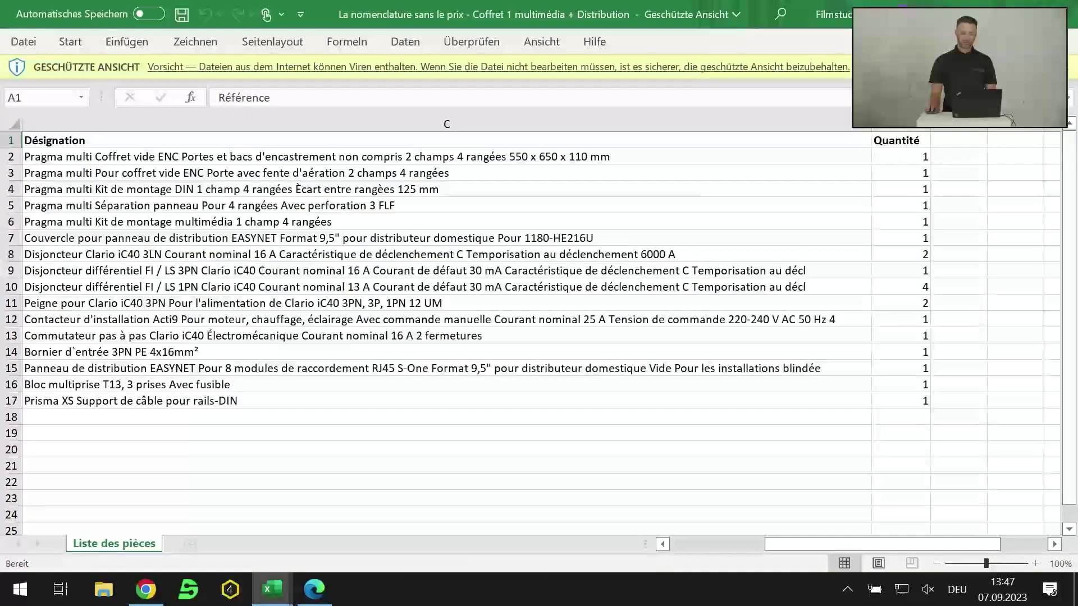
pyautogui.click(1064, 14)
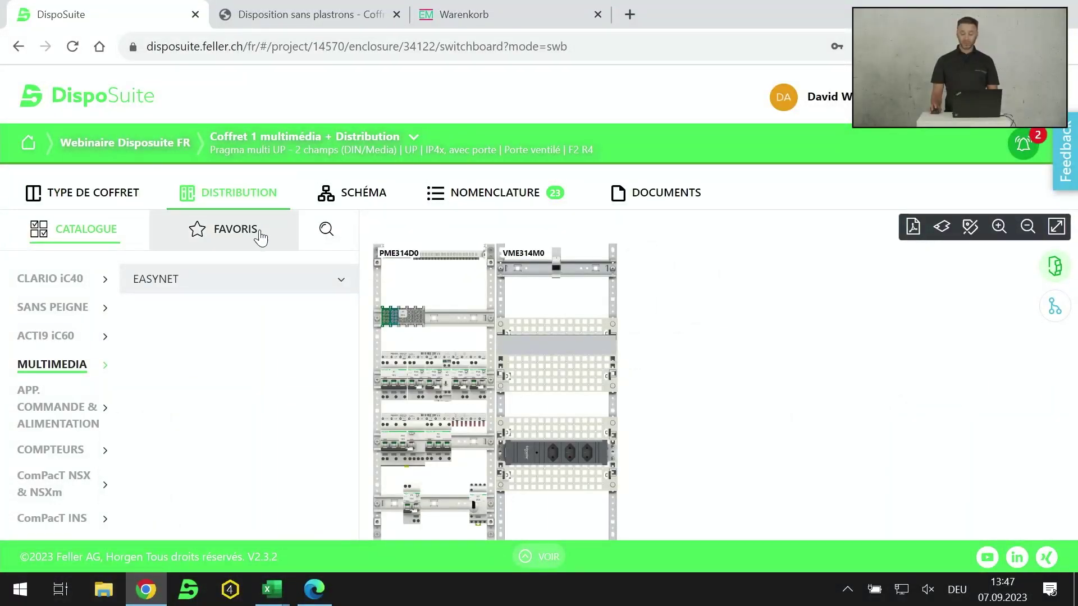
# - Select the A9C21834 day/night contactor on the bottom rail and open its technical data sheet
pyautogui.click(478, 503)
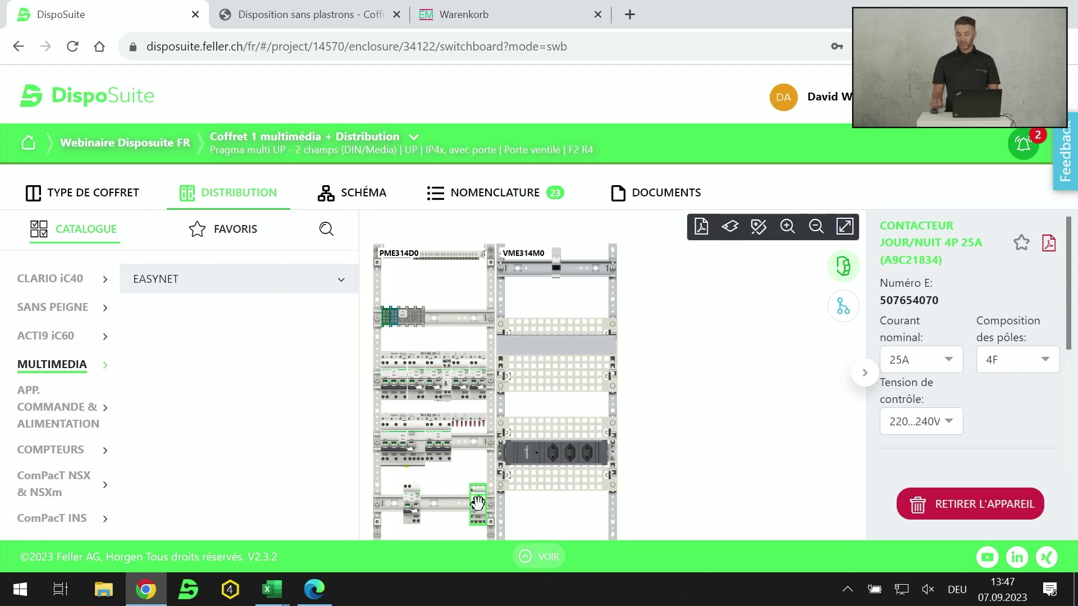
pyautogui.click(1046, 250)
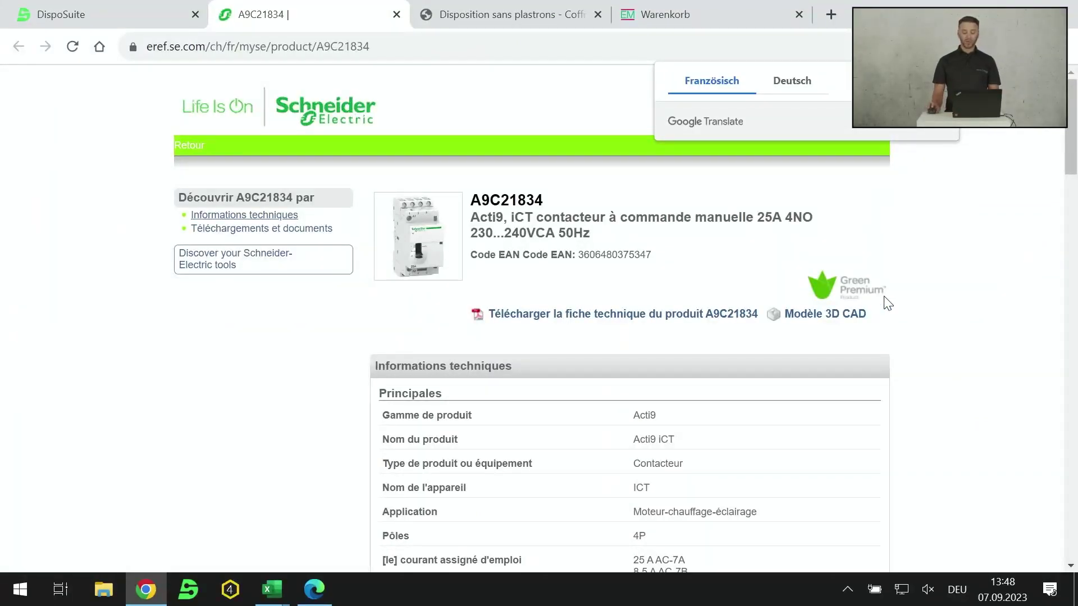
# - Scroll through the A9C21834 Acti9 iCT 25A 4NO eRef datasheet, then return to DispoSuite
pyautogui.scroll(-1, 498, 346)
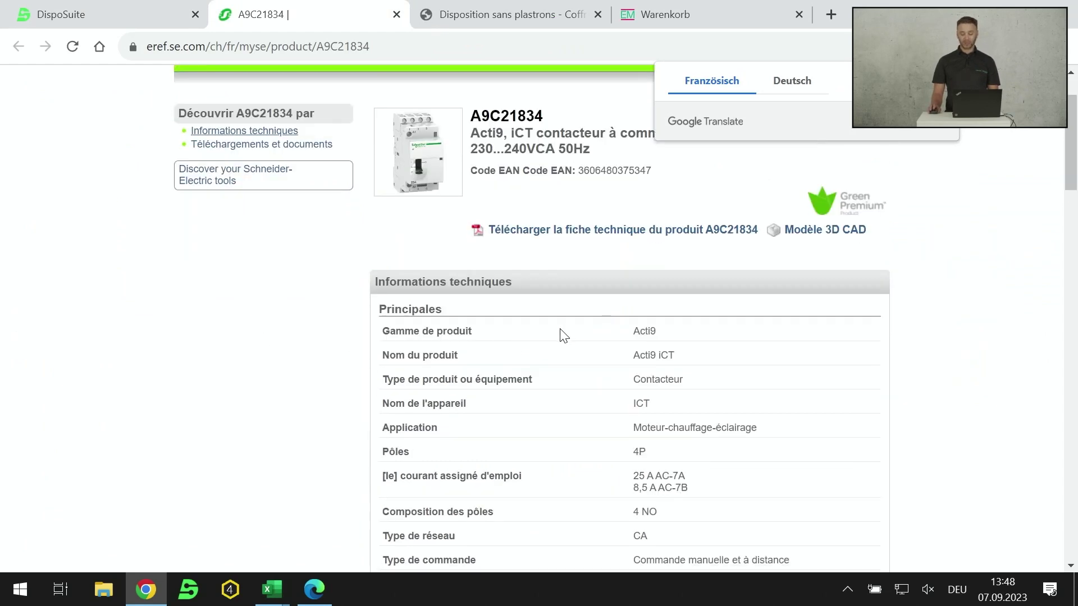
pyautogui.scroll(-5, 563, 336)
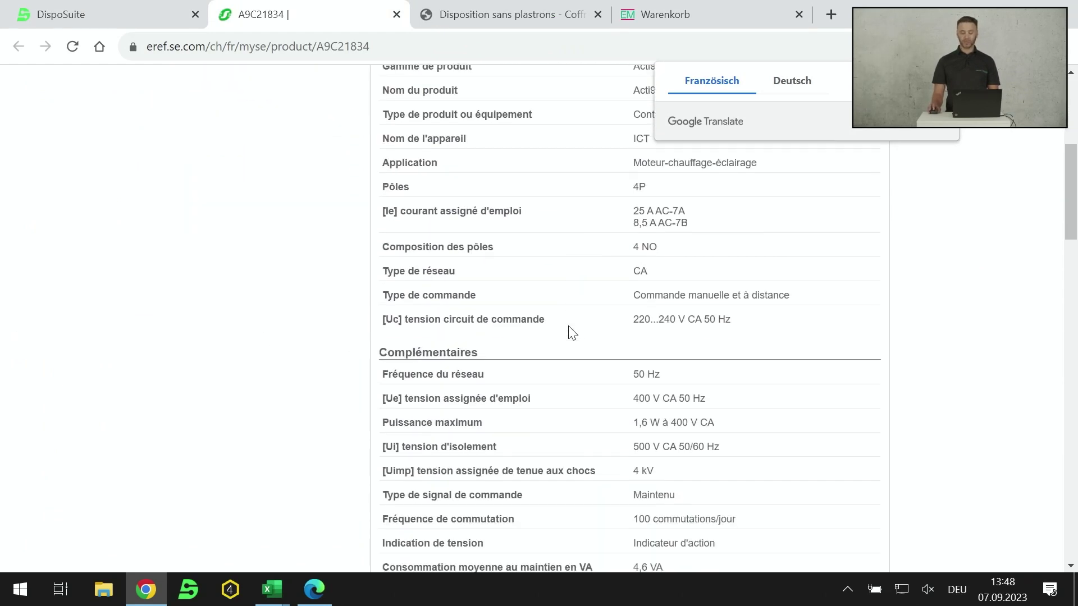
pyautogui.scroll(-3, 572, 334)
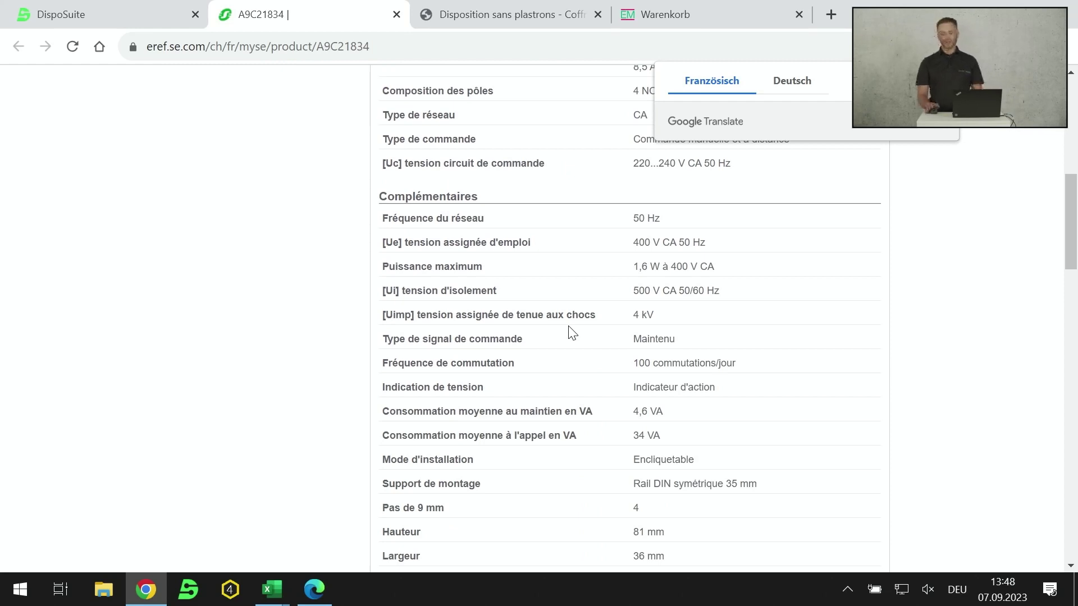
pyautogui.scroll(-8, 571, 333)
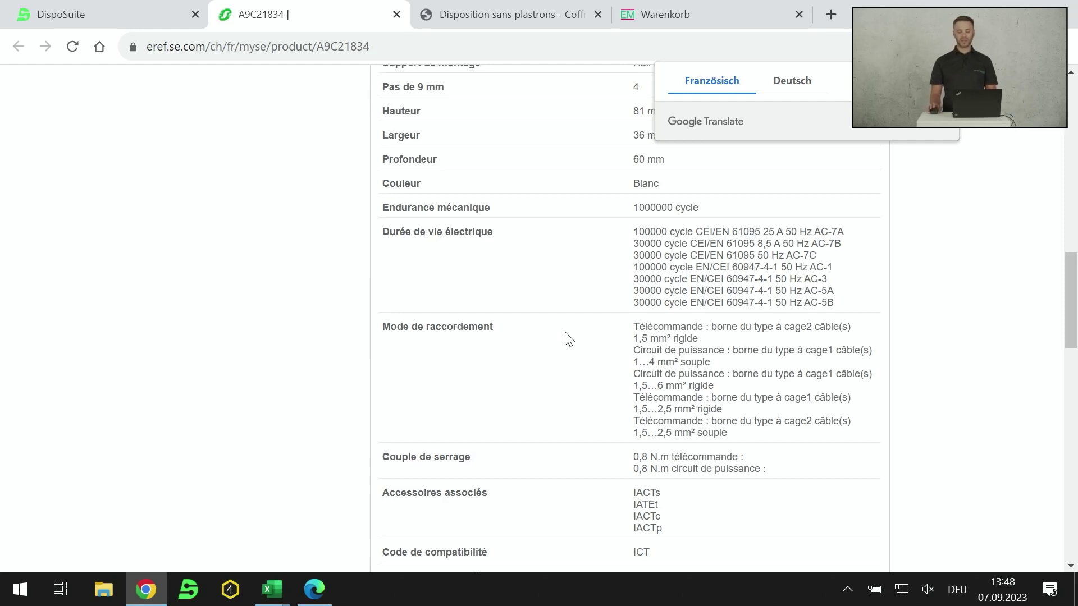
pyautogui.click(54, 25)
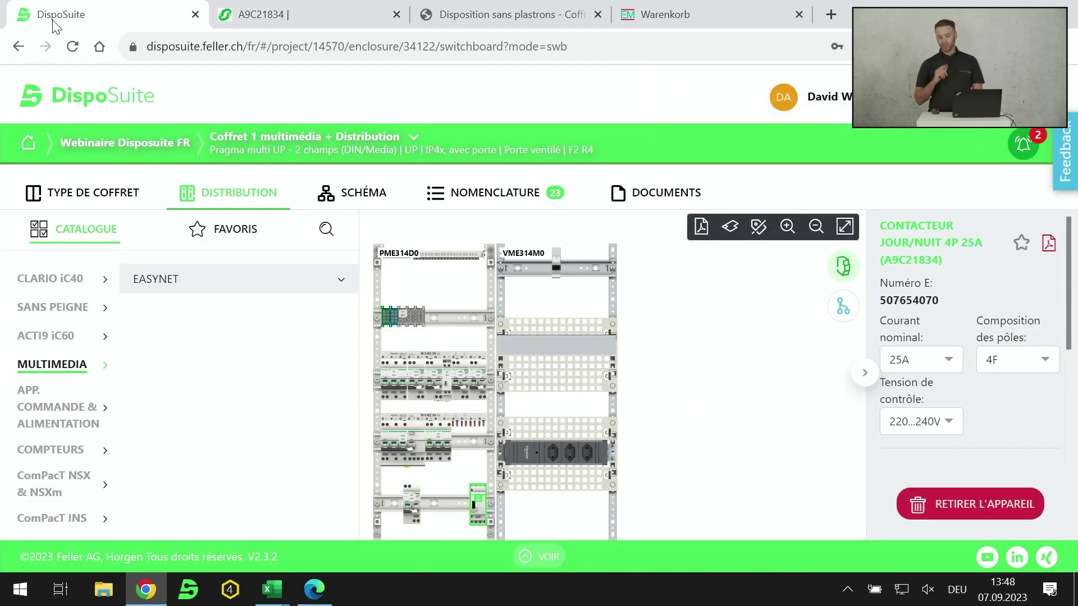
# - In the bill of materials, add SZFY1N4 as a new item under Autres éléments
pyautogui.click(481, 209)
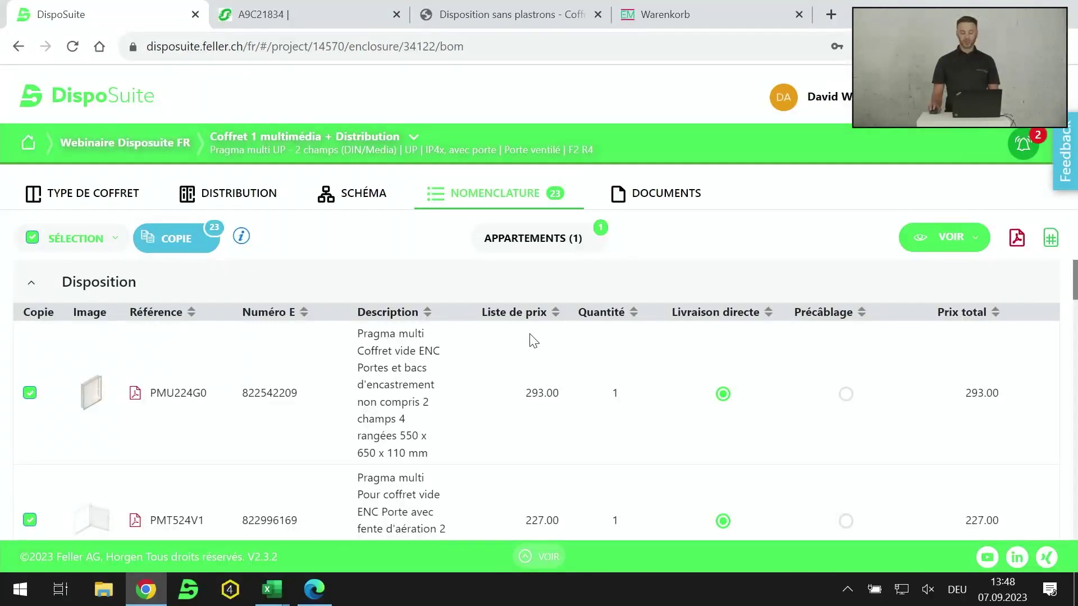
pyautogui.scroll(-5, 532, 339)
pyautogui.scroll(-1, 532, 339)
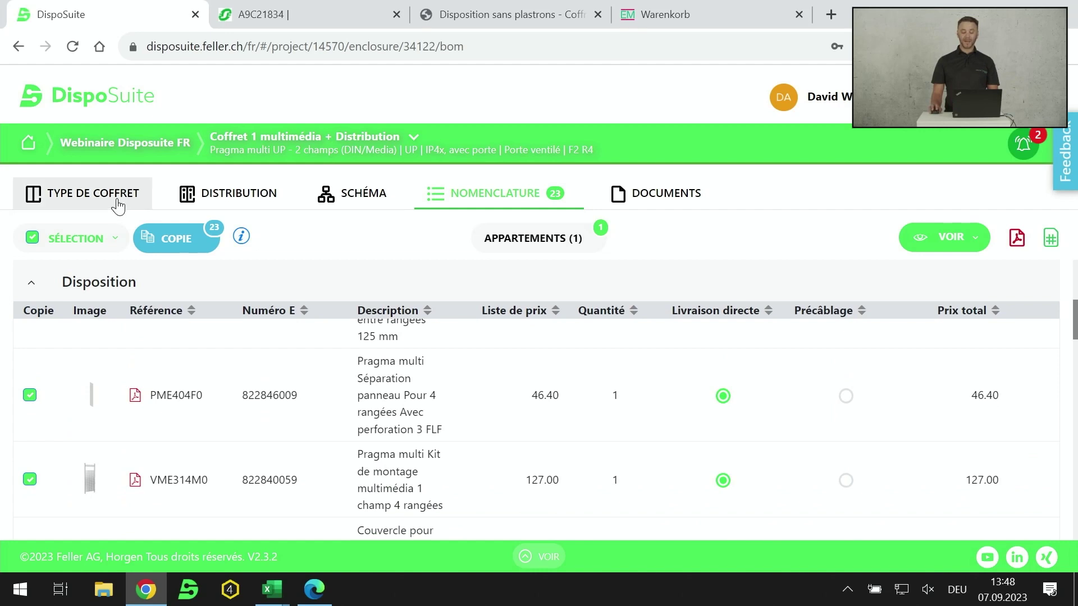
pyautogui.scroll(-10, 277, 393)
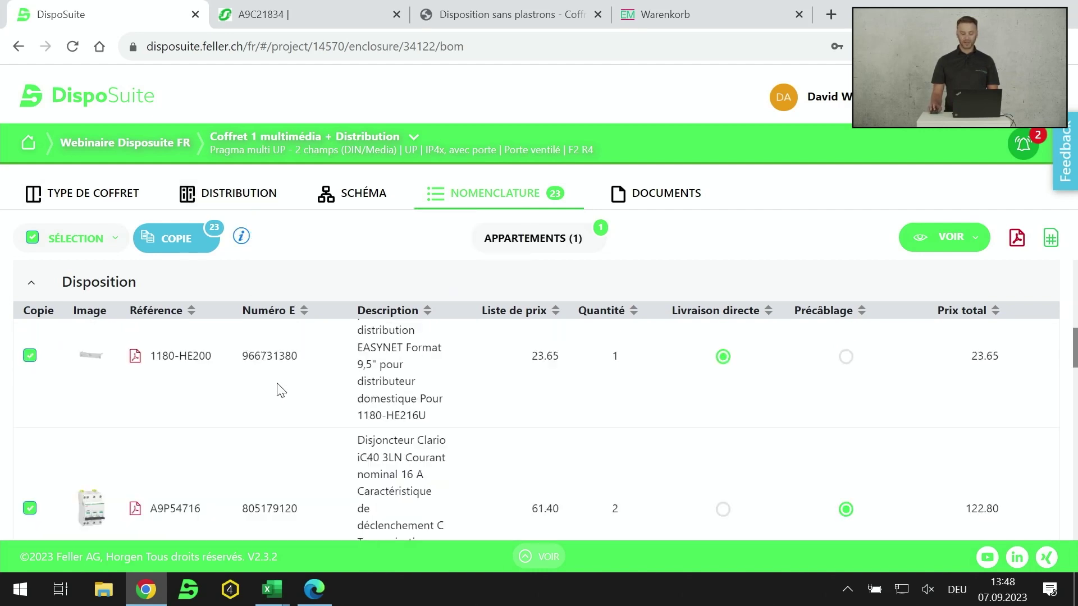
pyautogui.scroll(-3, 277, 396)
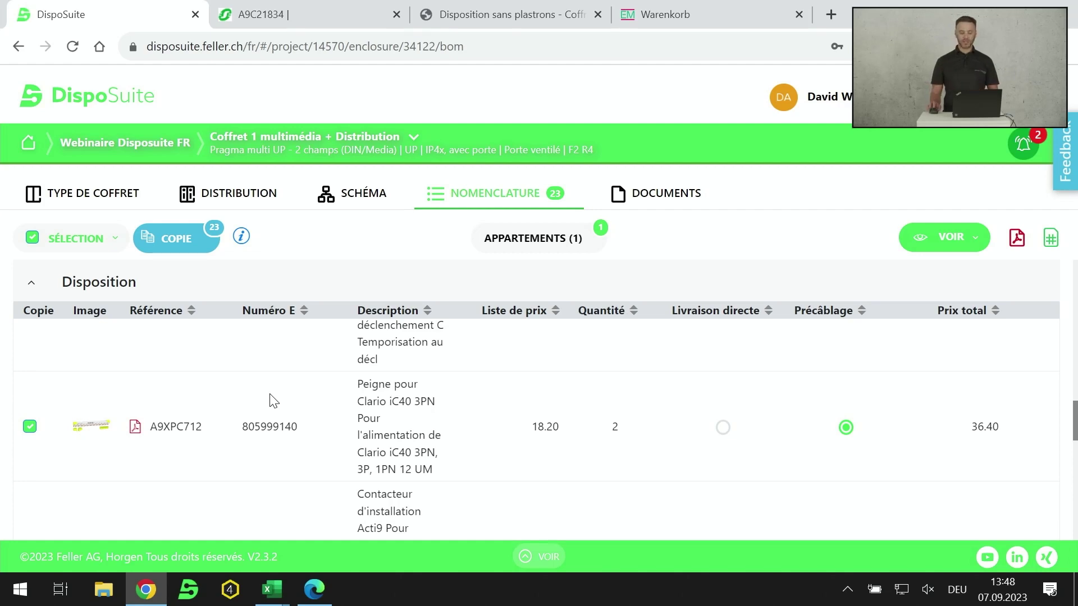
pyautogui.scroll(-10, 271, 410)
pyautogui.scroll(-3, 269, 421)
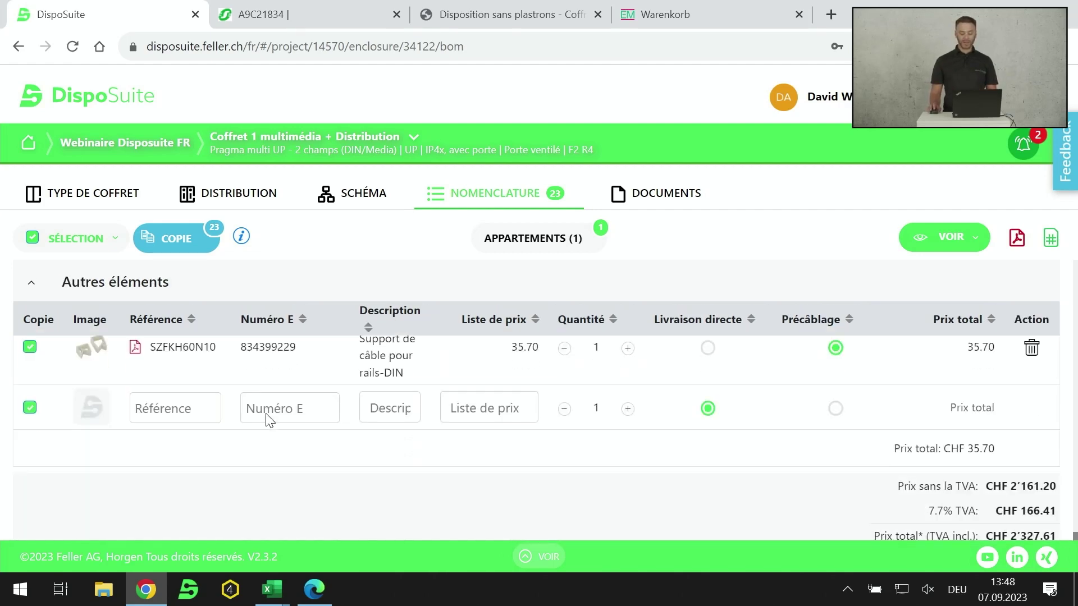
pyautogui.click(199, 414)
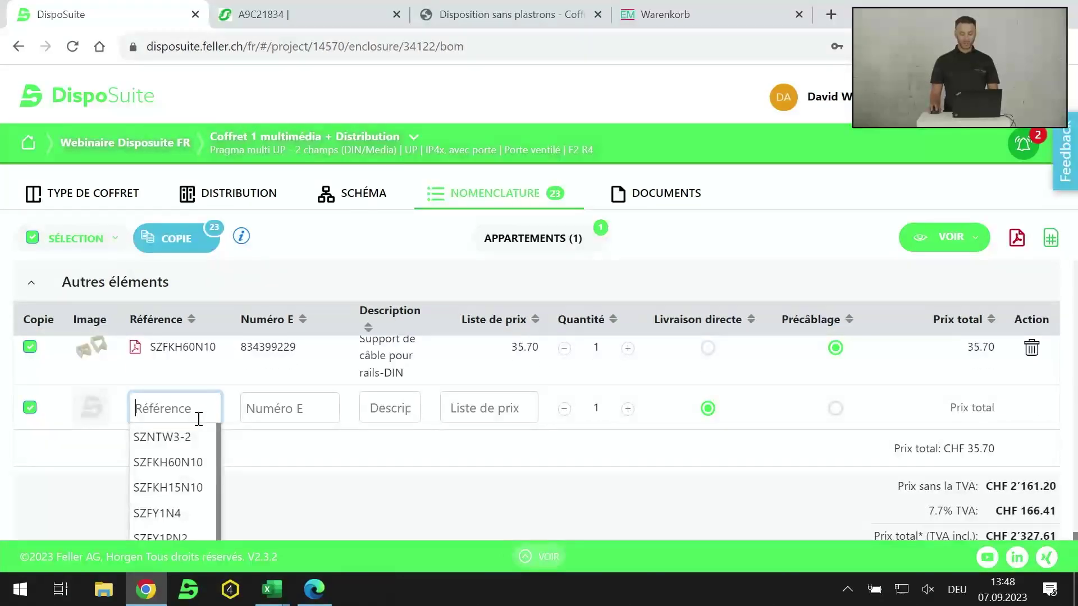
pyautogui.click(171, 522)
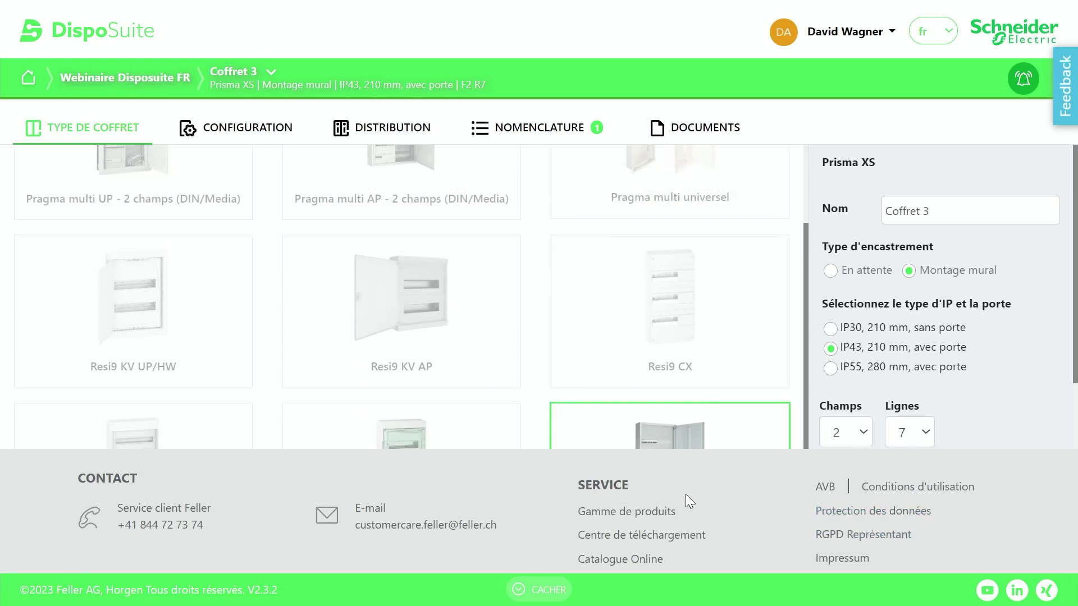
# - Keep the Prisma XS wall-mounted enclosure at 2 fields and 7 rows, then open CONFIGURATION
pyautogui.click(540, 590)
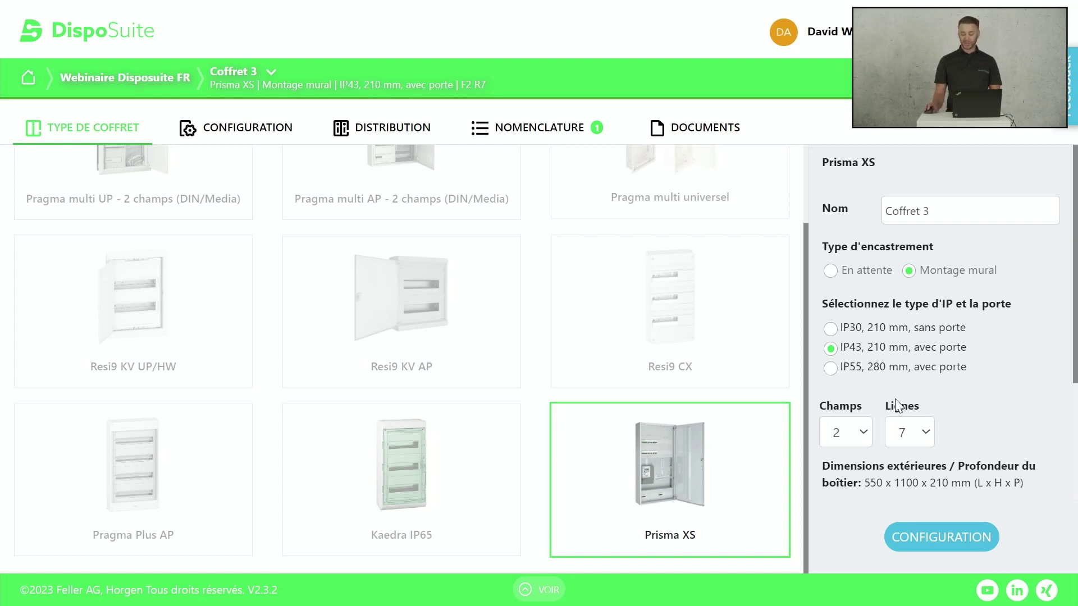
pyautogui.click(862, 443)
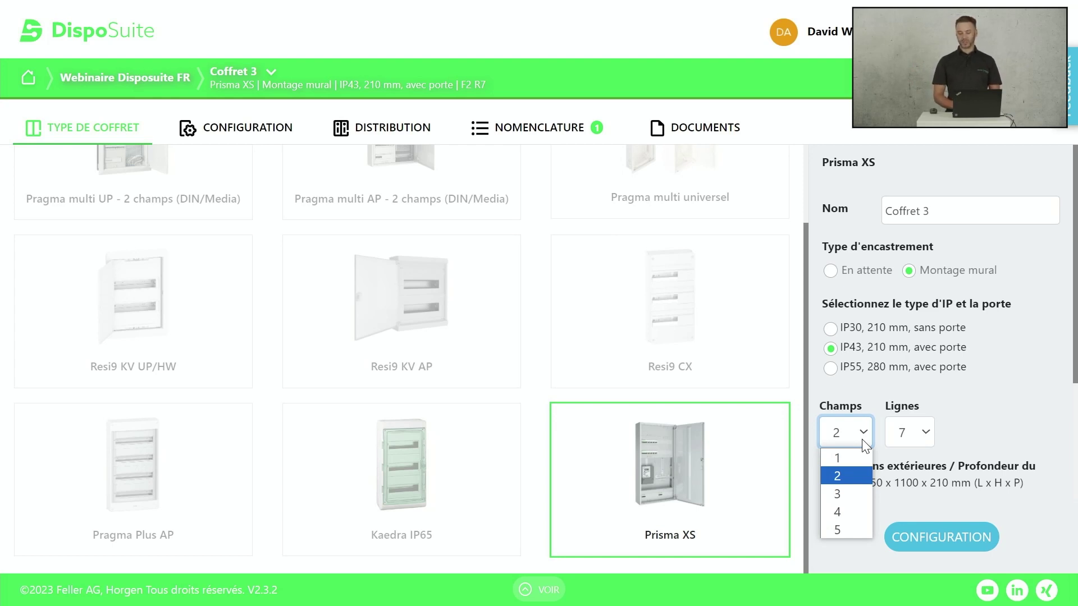
pyautogui.click(901, 431)
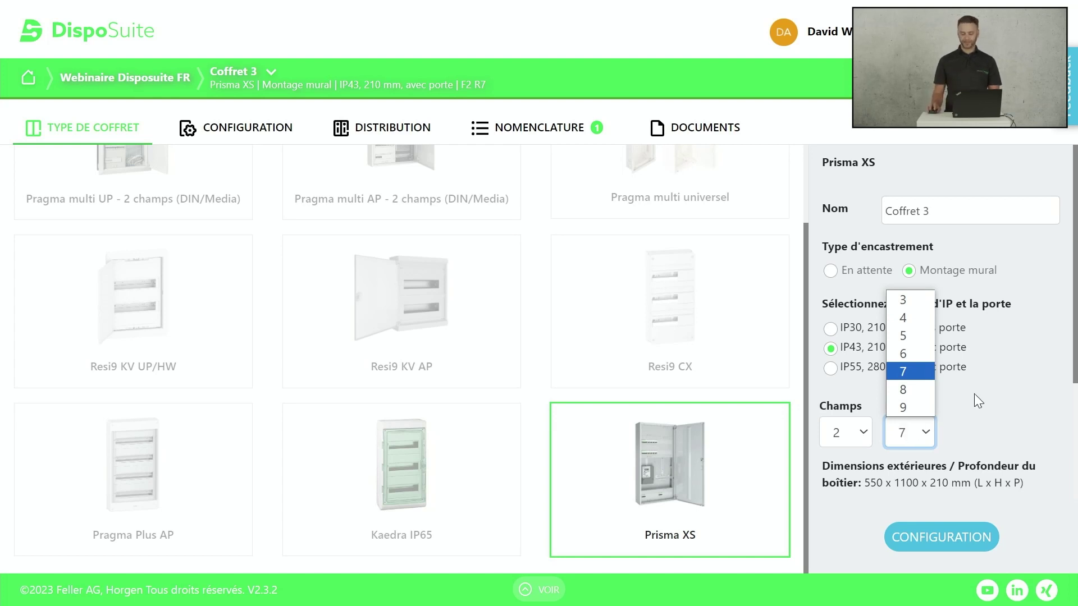
pyautogui.click(914, 372)
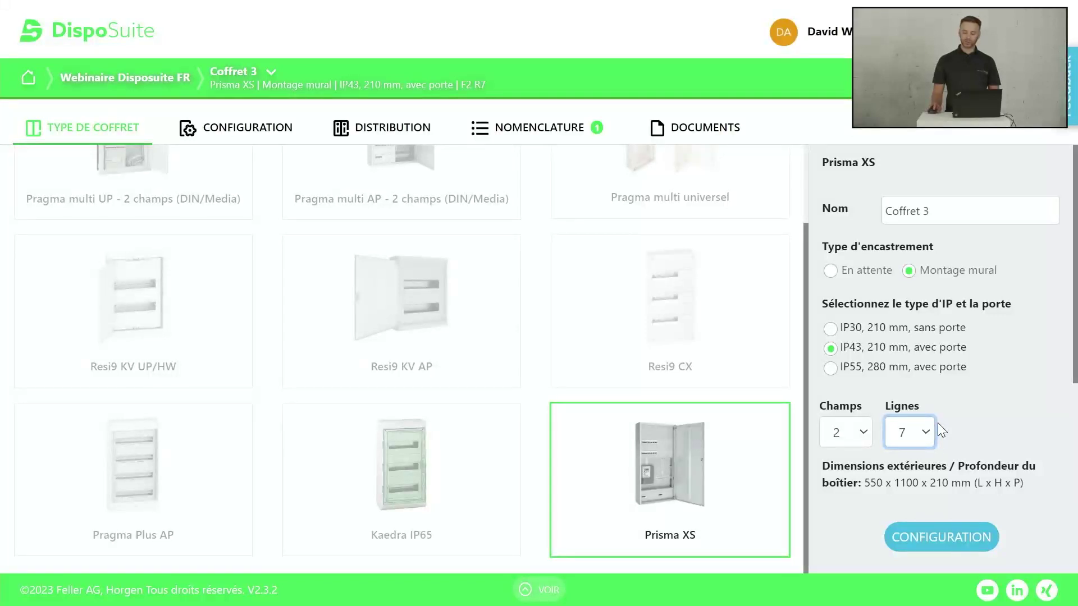
pyautogui.click(945, 546)
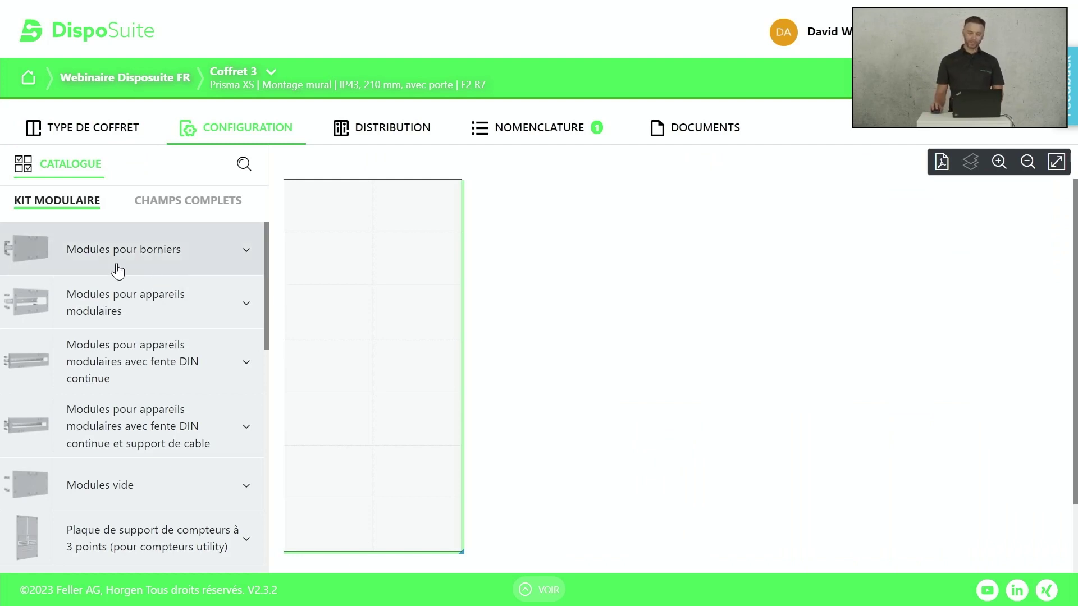
pyautogui.click(133, 249)
# - Place SZMT1110 top-left, enlarge it to the 2×2 SZMT2210, and drop an SZMT2120 module below
pyautogui.moveTo(159, 315); pyautogui.dragTo(281, 219)
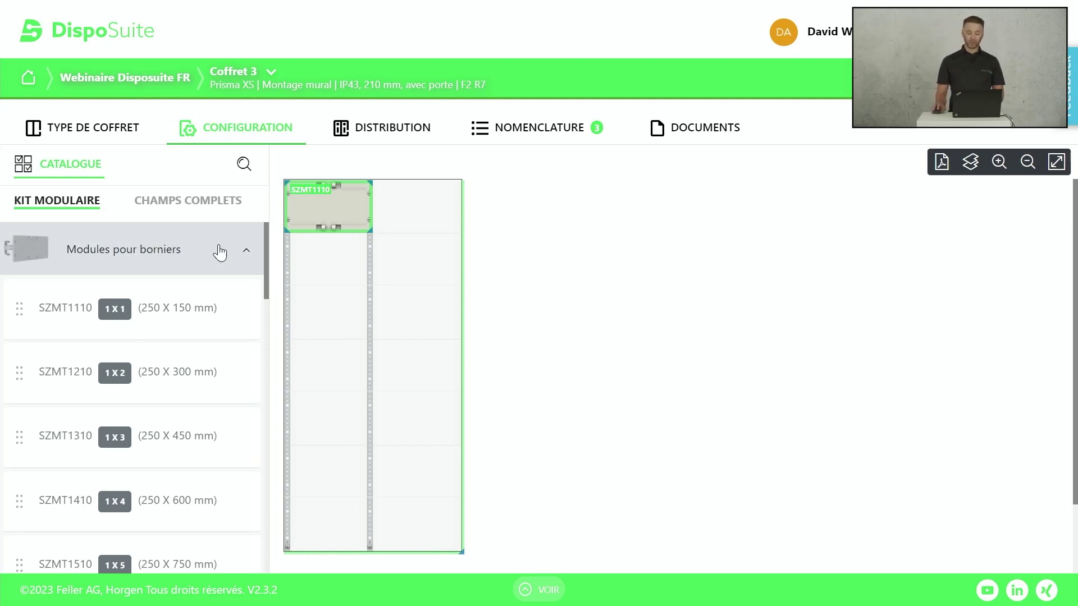
pyautogui.moveTo(166, 365); pyautogui.dragTo(137, 325)
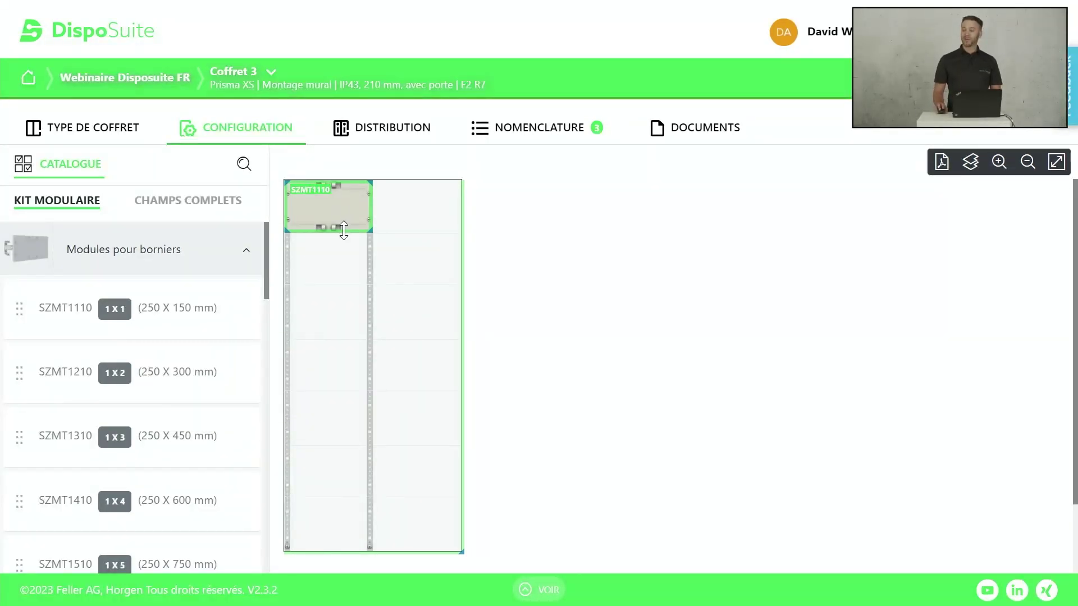
pyautogui.moveTo(370, 208); pyautogui.dragTo(410, 245)
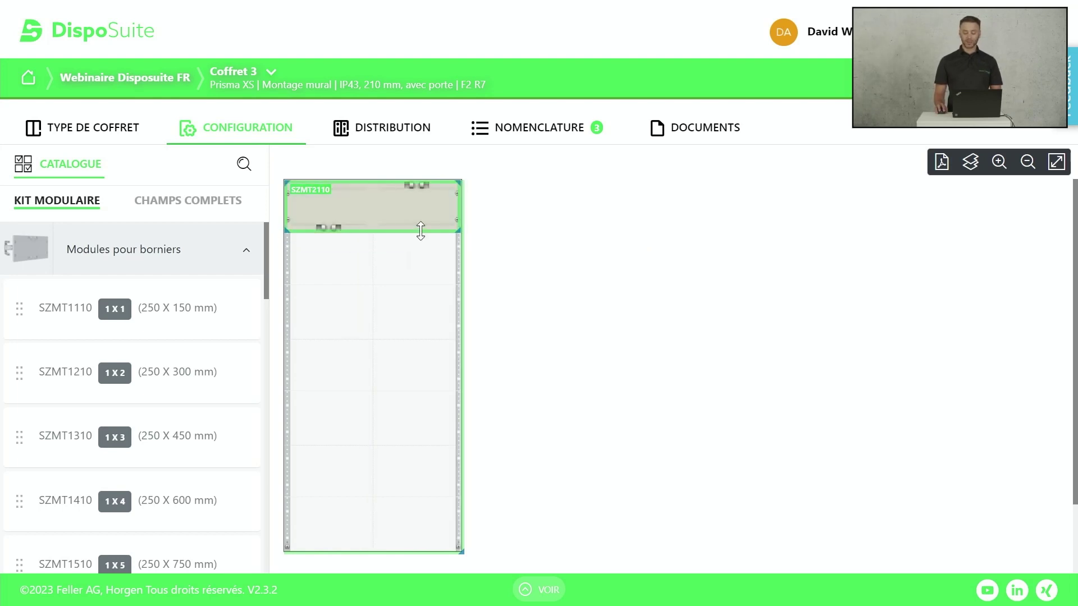
pyautogui.moveTo(420, 232); pyautogui.dragTo(430, 281)
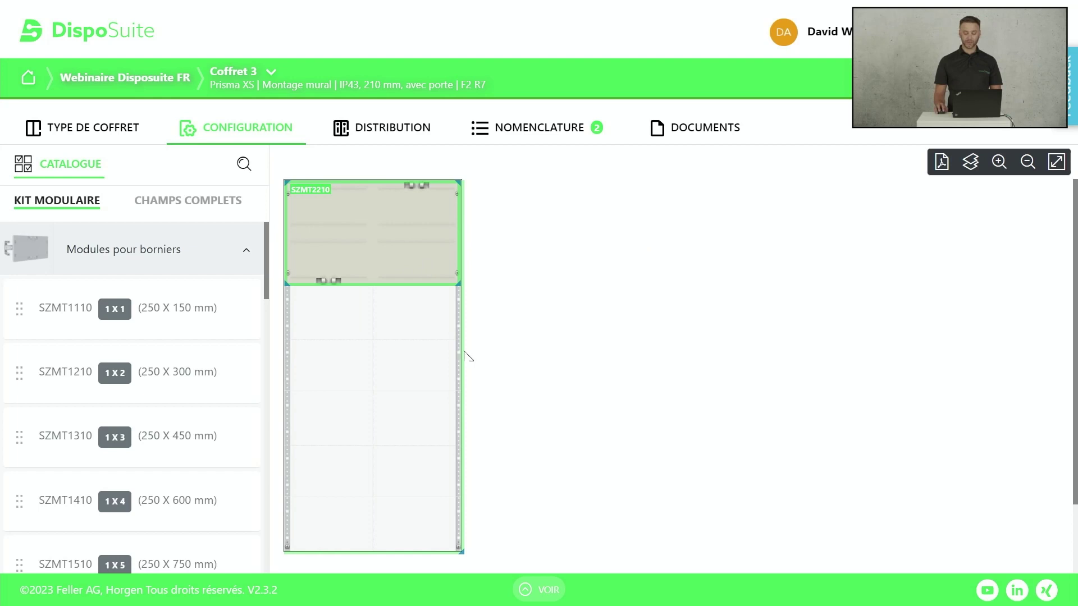
pyautogui.scroll(-10, 175, 272)
pyautogui.scroll(3, 175, 267)
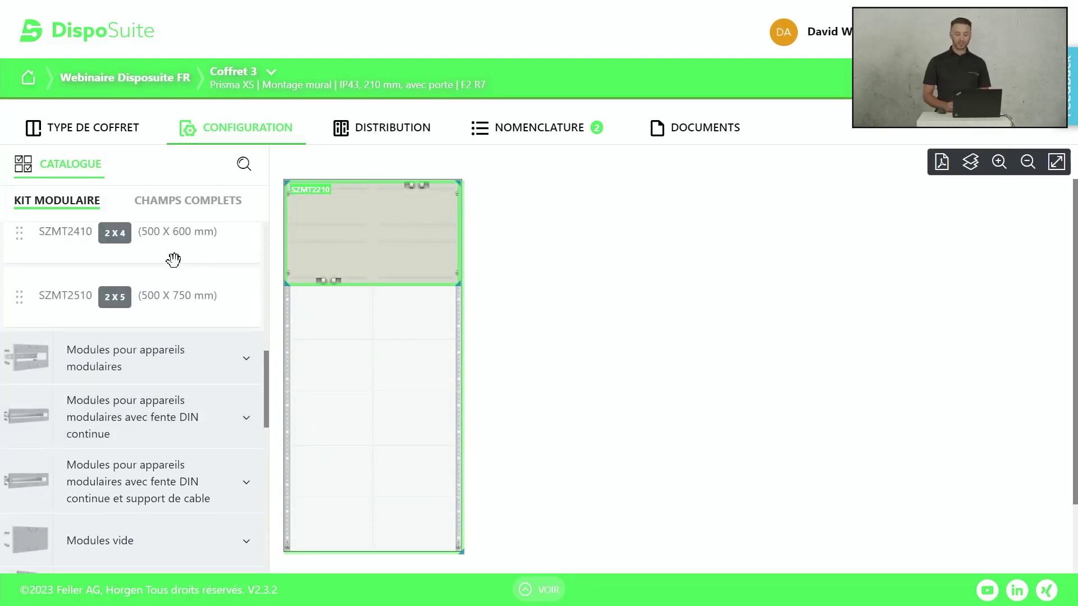
pyautogui.click(171, 372)
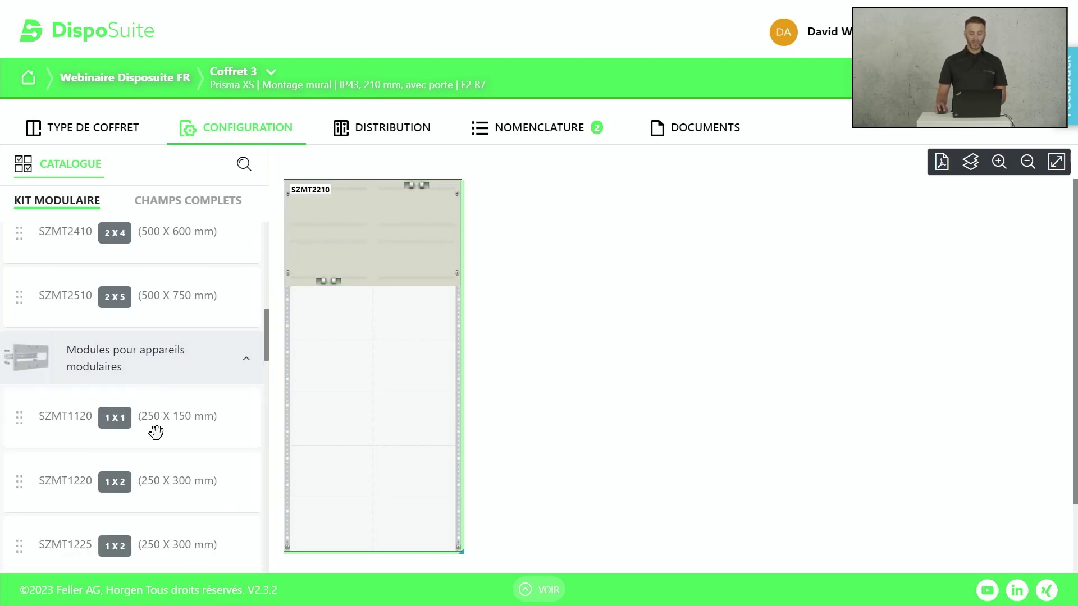
pyautogui.moveTo(155, 432); pyautogui.dragTo(435, 320)
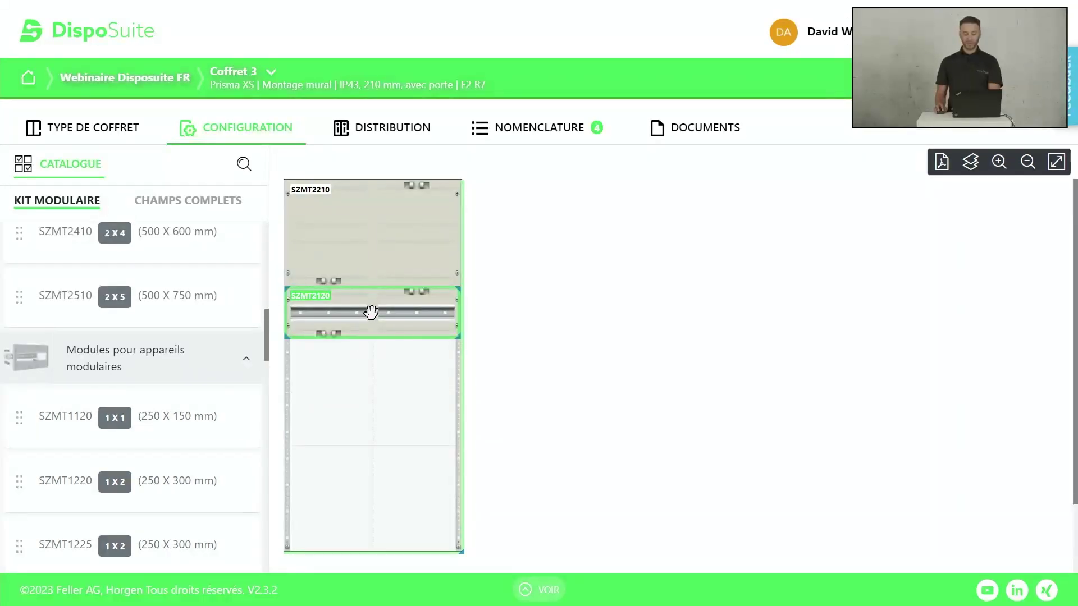
# - Delete the SZMT2120 module and place the SZ5MT2224 DIN-rail cable-support module below SZMT2210
pyautogui.press('Delete')
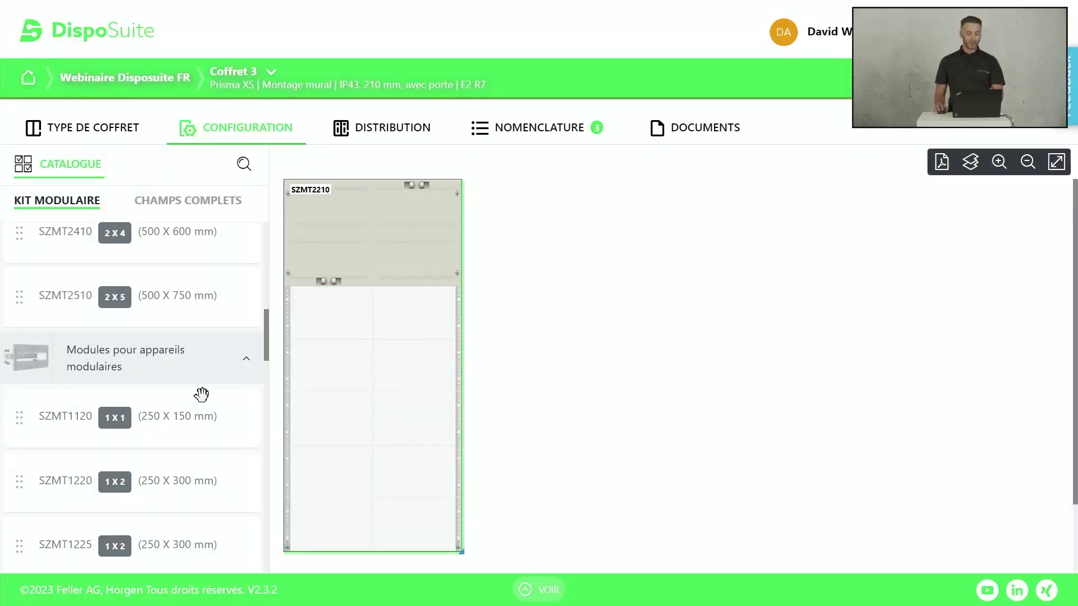
pyautogui.scroll(-10, 202, 392)
pyautogui.scroll(-5, 204, 394)
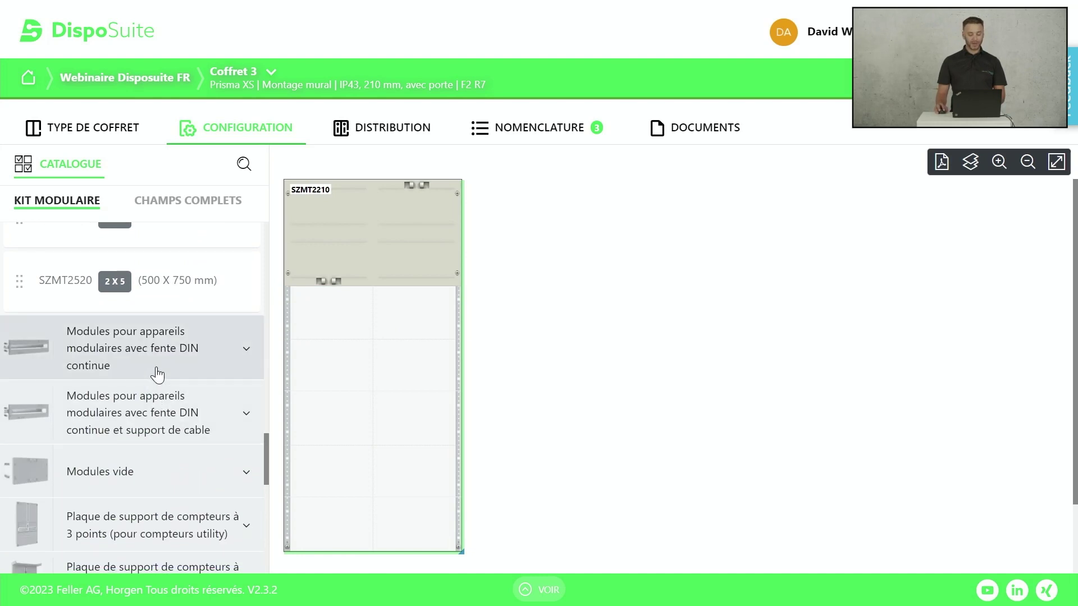
pyautogui.click(164, 418)
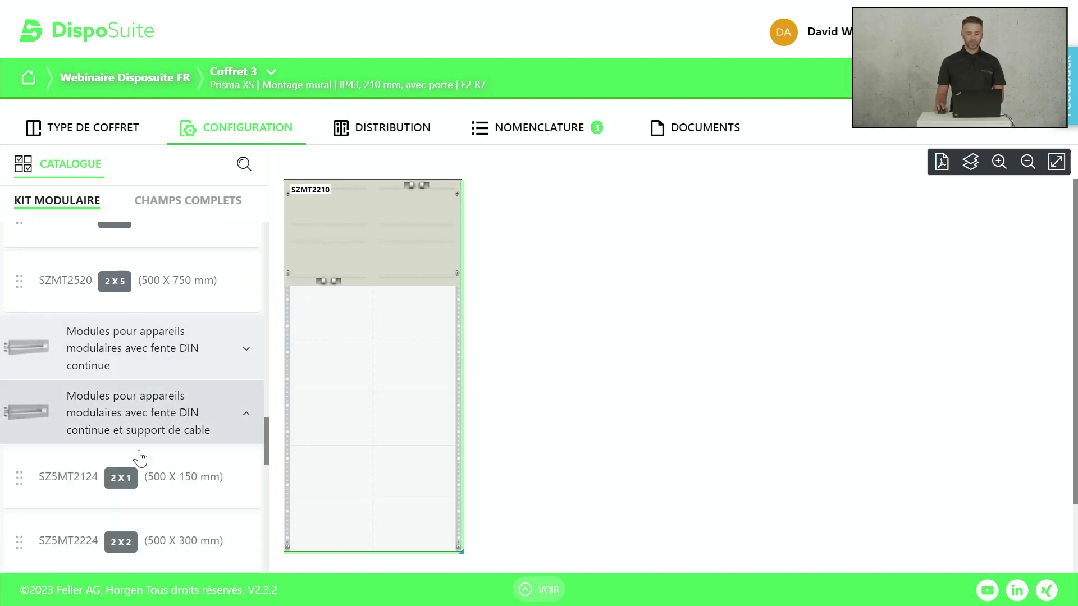
pyautogui.scroll(-2, 135, 466)
pyautogui.moveTo(325, 375); pyautogui.dragTo(351, 370)
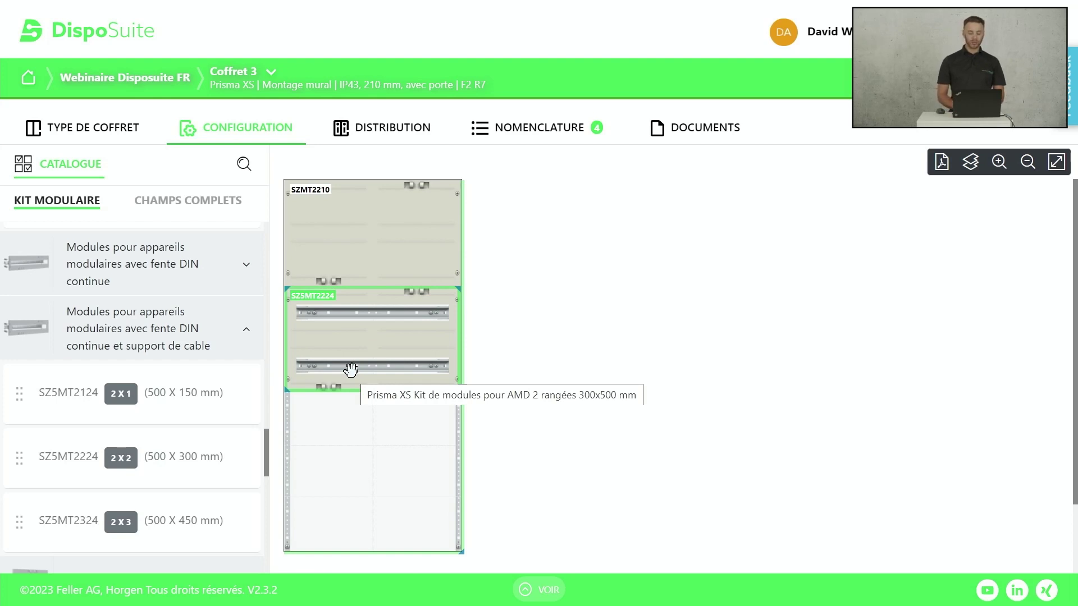
pyautogui.scroll(-5, 180, 407)
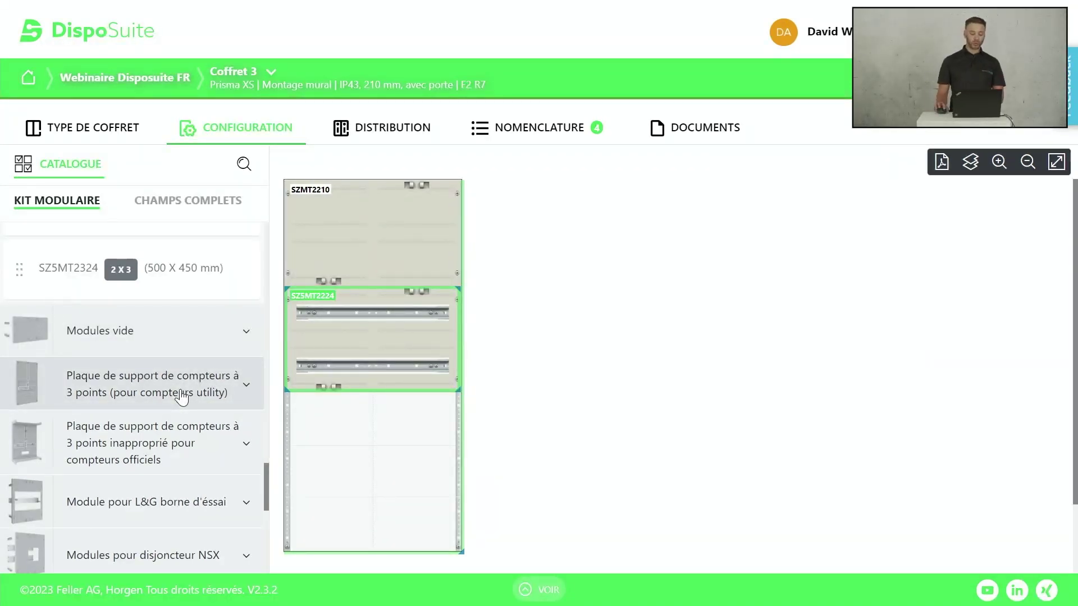
pyautogui.scroll(3, 181, 395)
pyautogui.scroll(-5, 170, 413)
# - Place meter support plates SZMT1381M in the left column and SZMT1281 in the right column
pyautogui.click(163, 307)
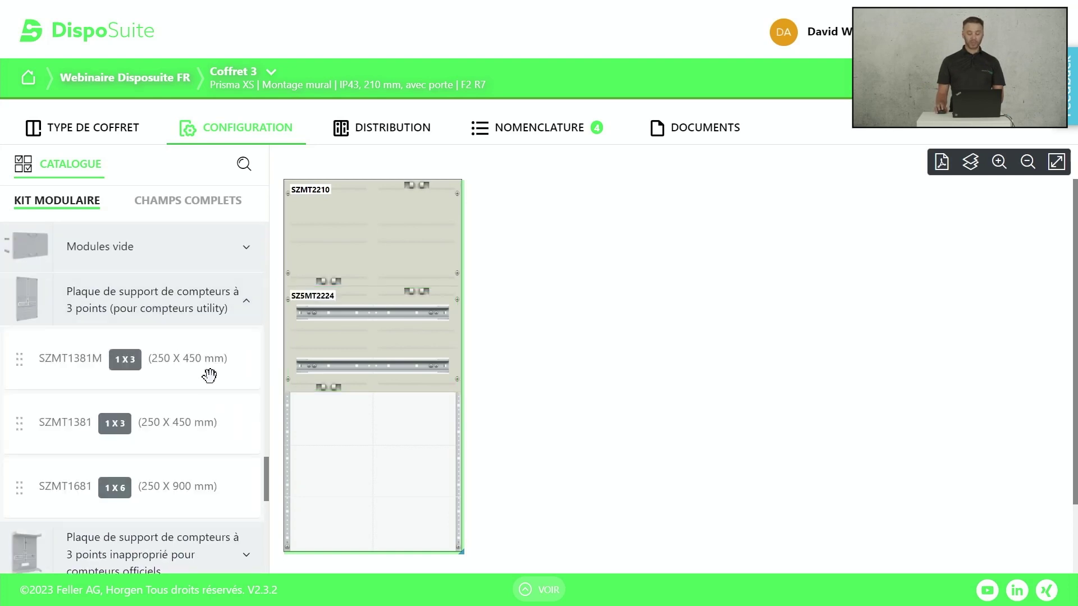
pyautogui.moveTo(209, 375); pyautogui.dragTo(338, 362)
pyautogui.moveTo(181, 351); pyautogui.dragTo(288, 317)
pyautogui.scroll(-4, 181, 379)
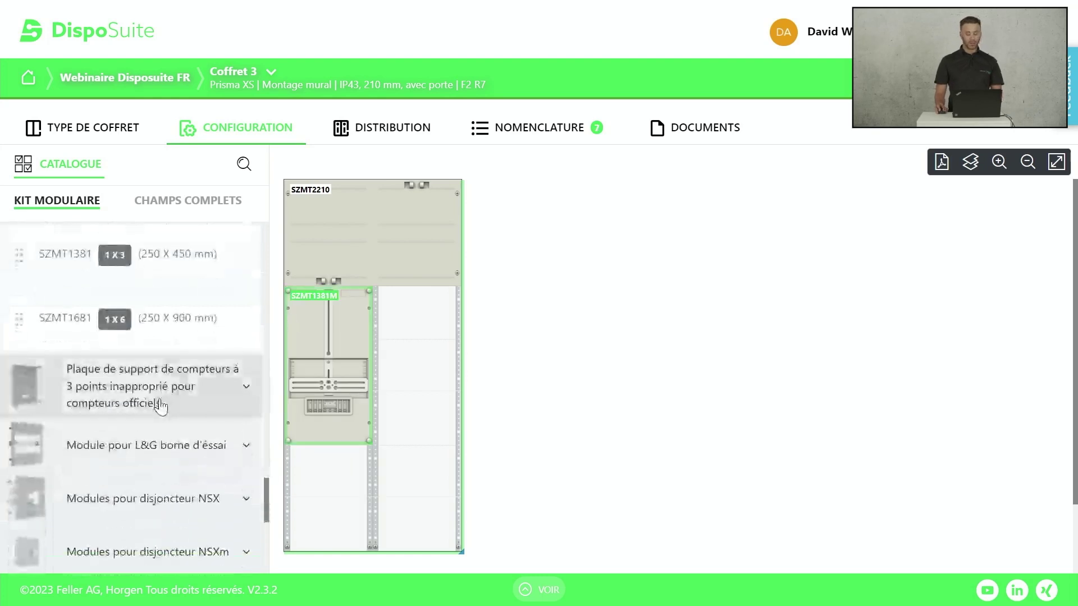
pyautogui.click(161, 393)
pyautogui.moveTo(143, 461); pyautogui.dragTo(382, 321)
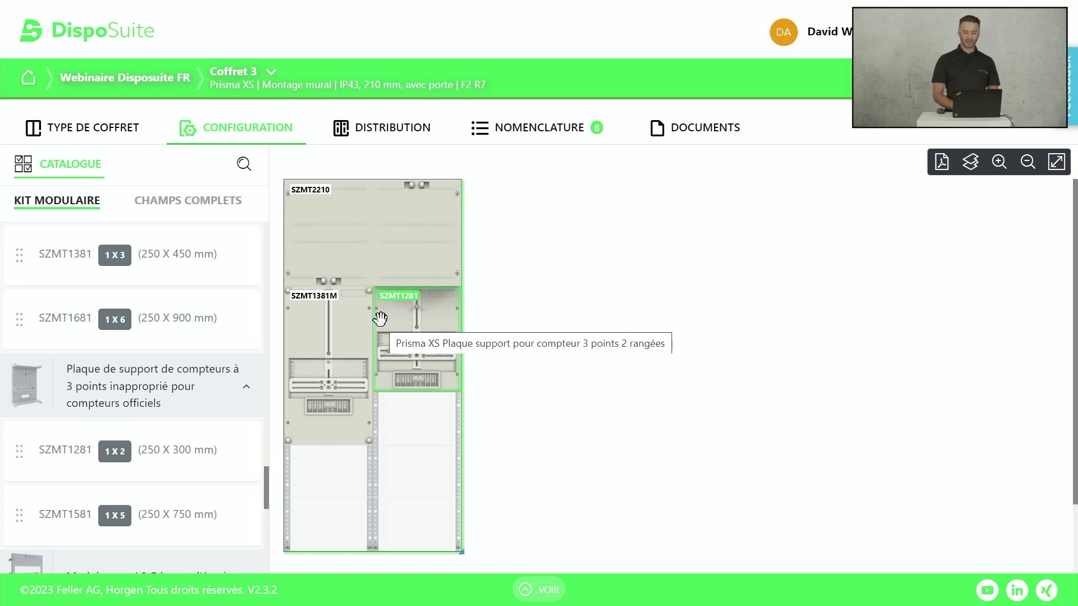
# - Browse the catalogue's NSX, NSXm and INS switch-disconnector module categories
pyautogui.scroll(-2, 380, 318)
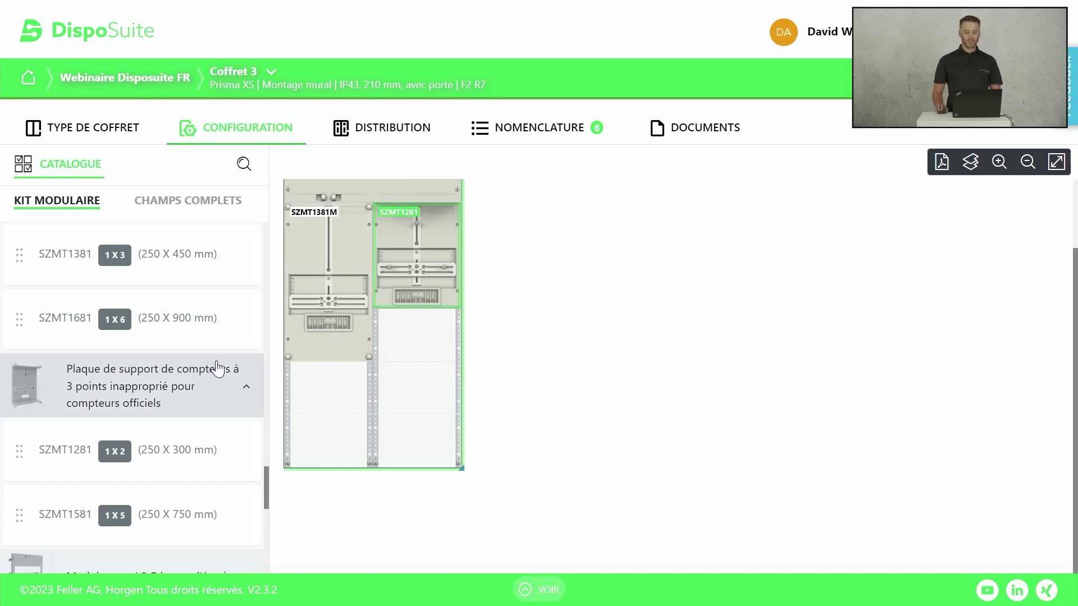
pyautogui.scroll(-3, 217, 414)
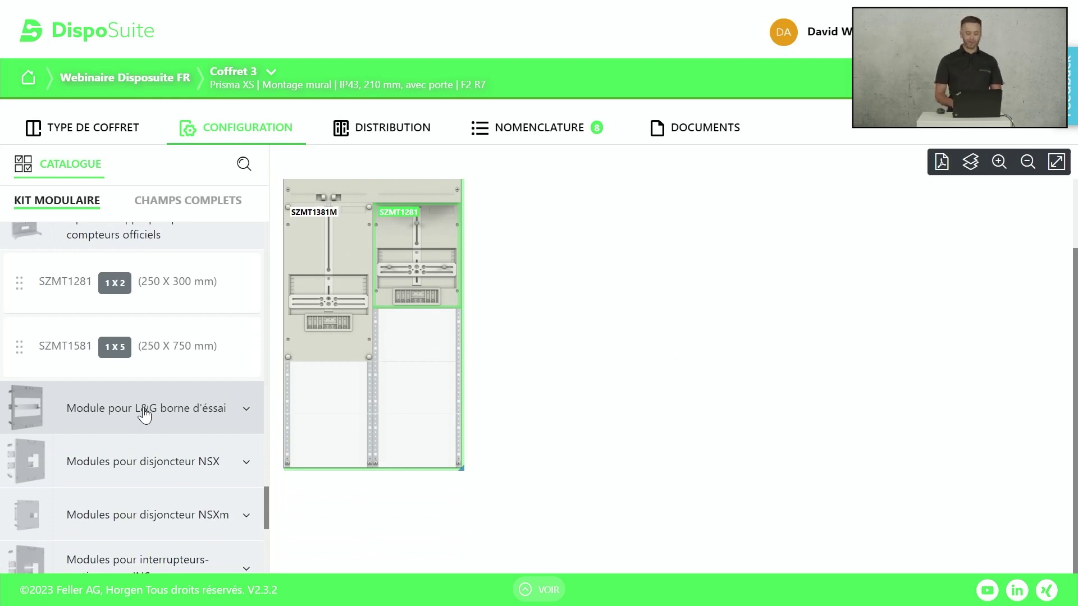
pyautogui.scroll(-2, 170, 414)
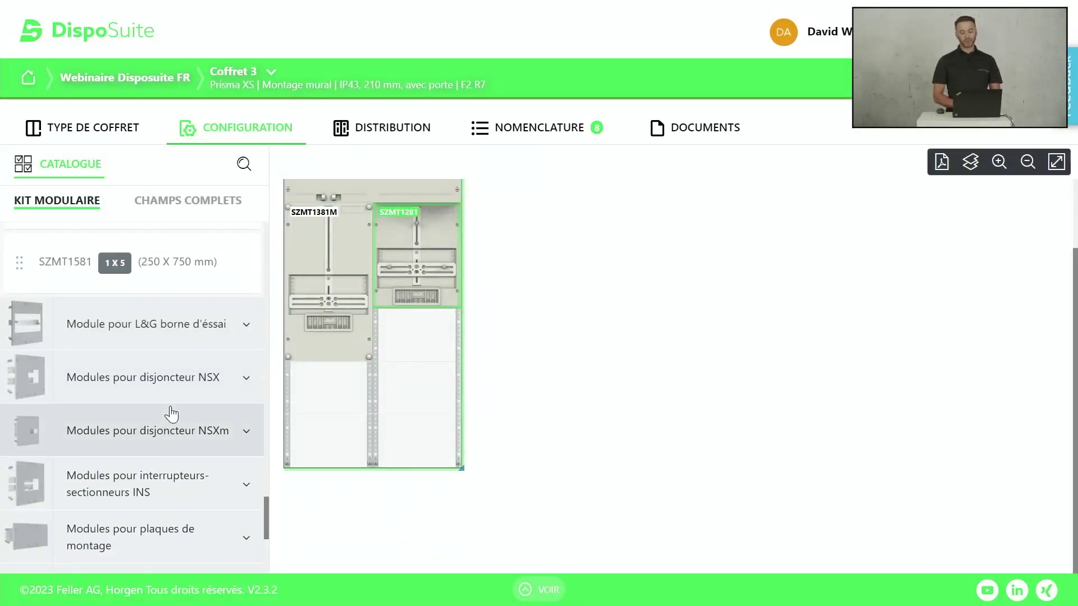
pyautogui.click(127, 390)
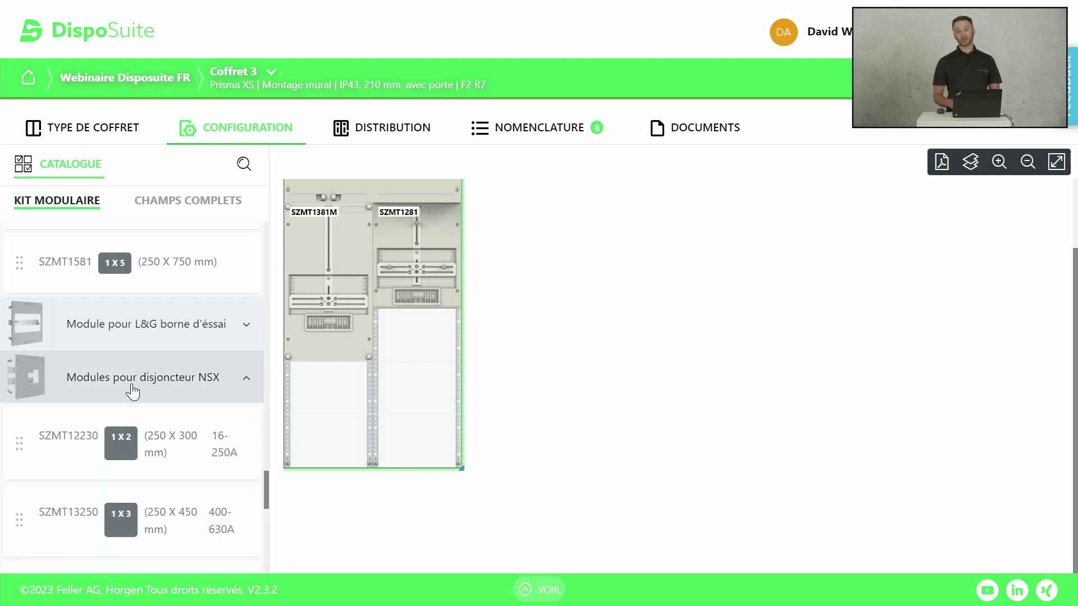
pyautogui.scroll(-4, 197, 389)
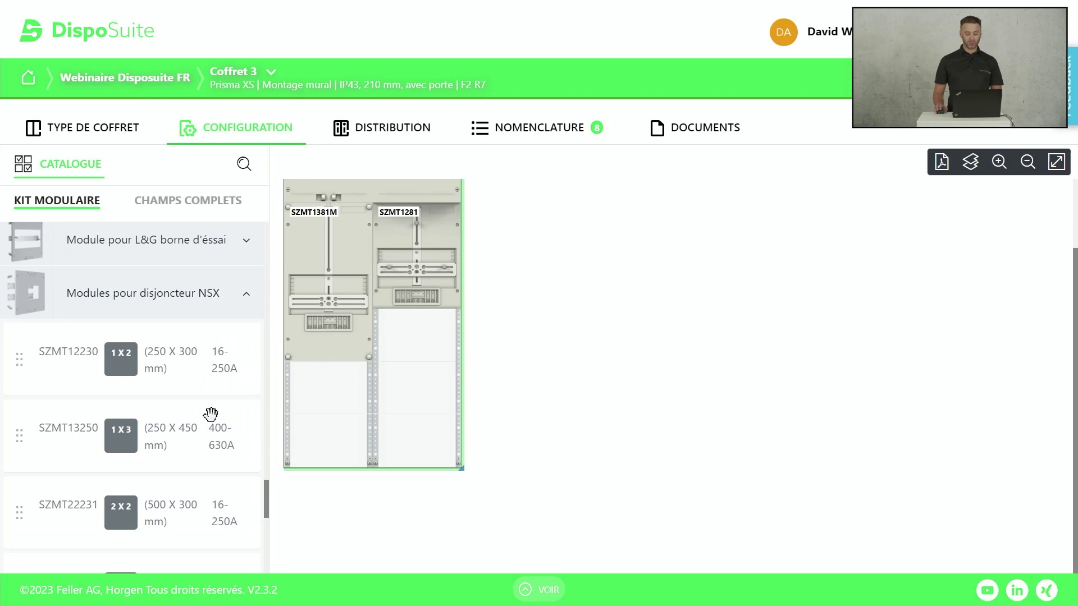
pyautogui.scroll(-2, 198, 523)
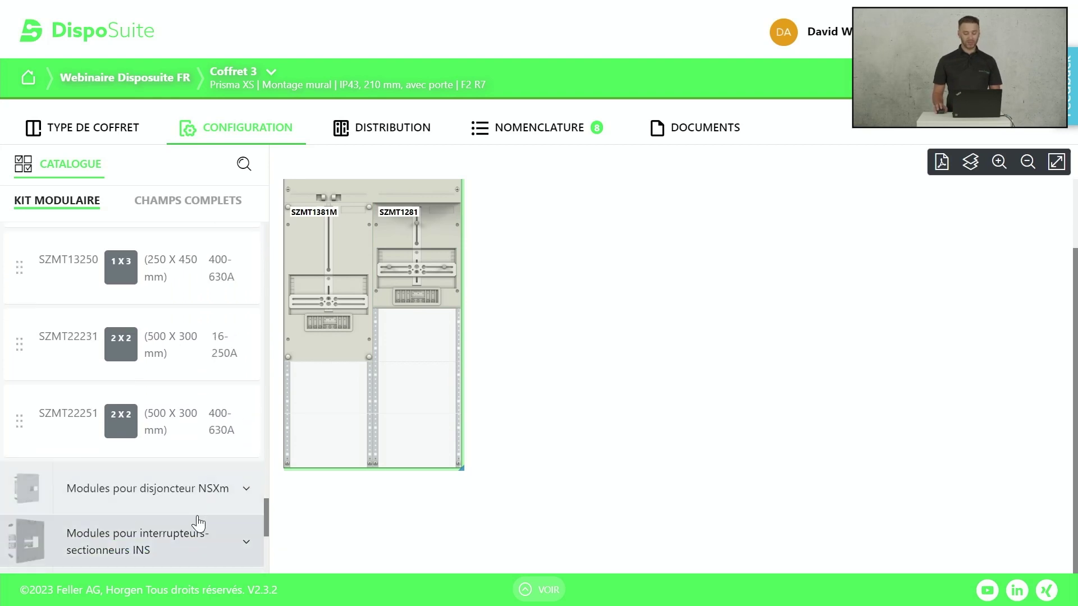
pyautogui.scroll(-2, 198, 523)
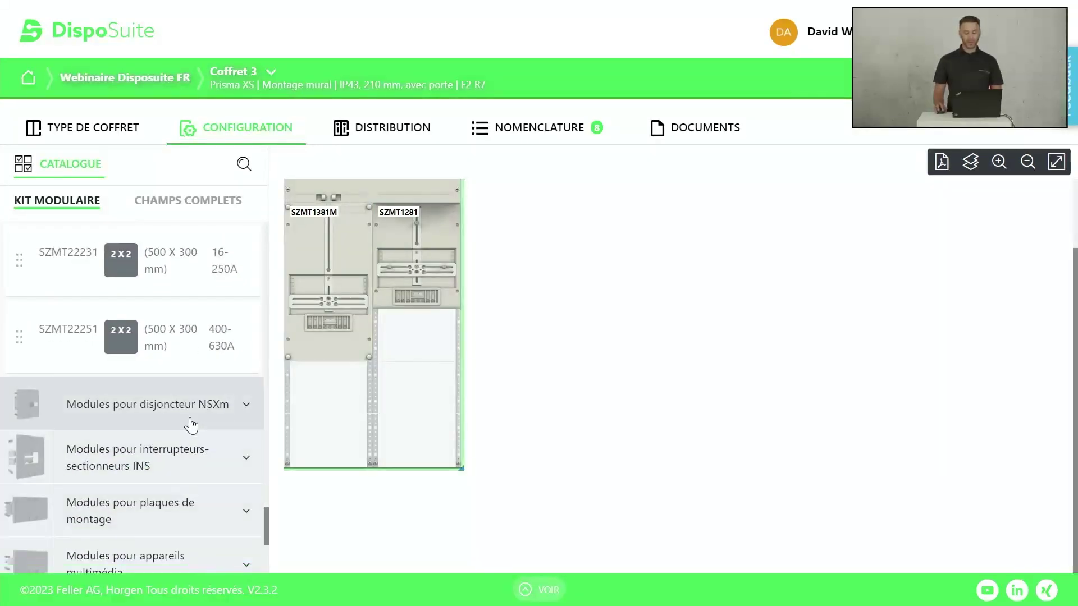
pyautogui.click(191, 414)
pyautogui.scroll(-2, 185, 418)
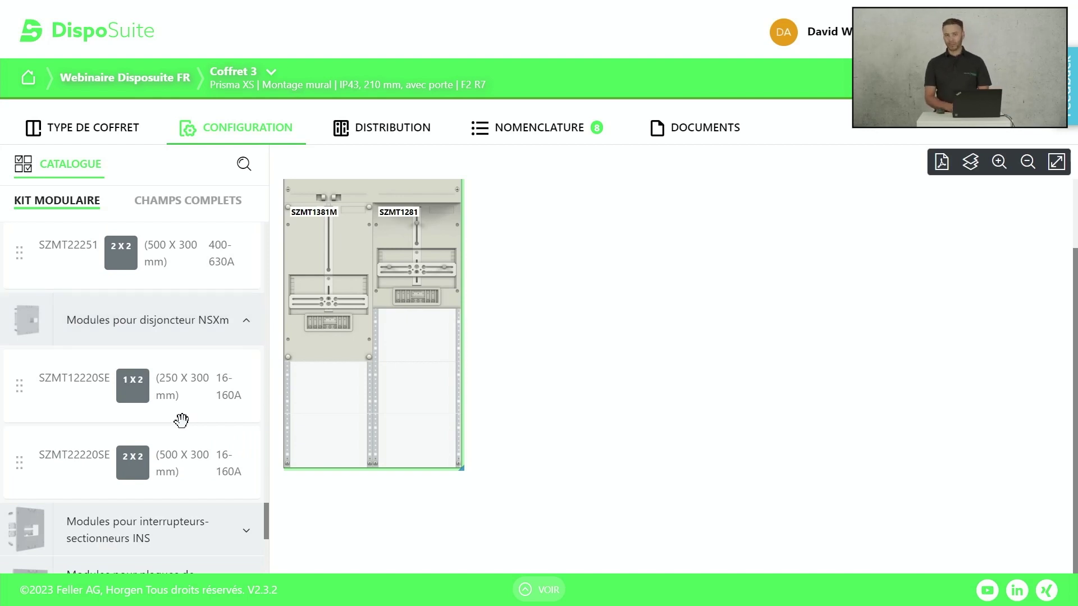
pyautogui.scroll(-2, 74, 414)
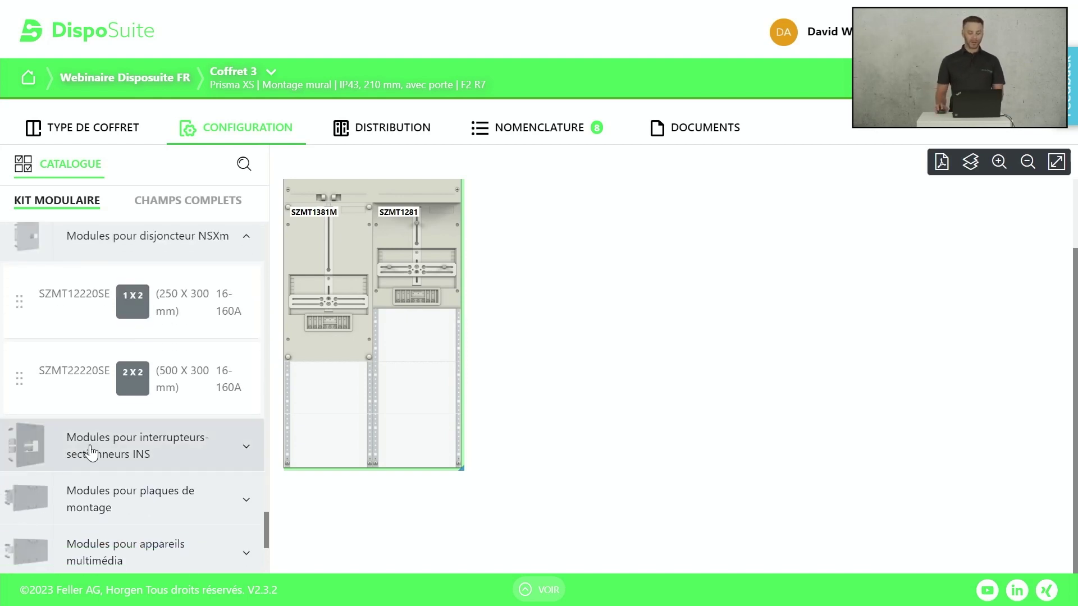
pyautogui.click(99, 450)
pyautogui.scroll(-2, 150, 465)
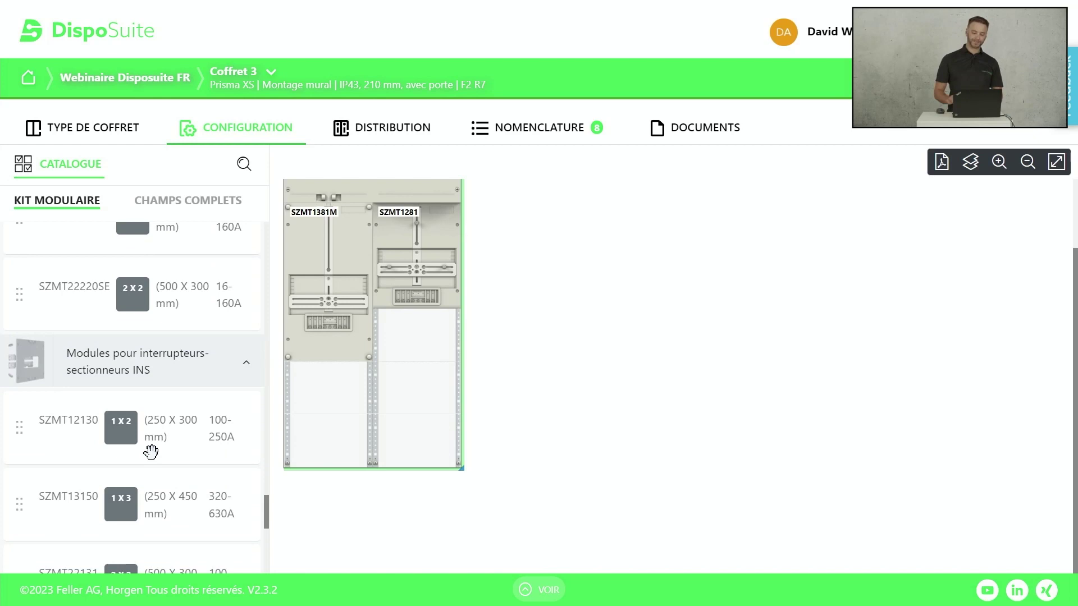
pyautogui.scroll(-5, 109, 481)
pyautogui.scroll(-2, 140, 522)
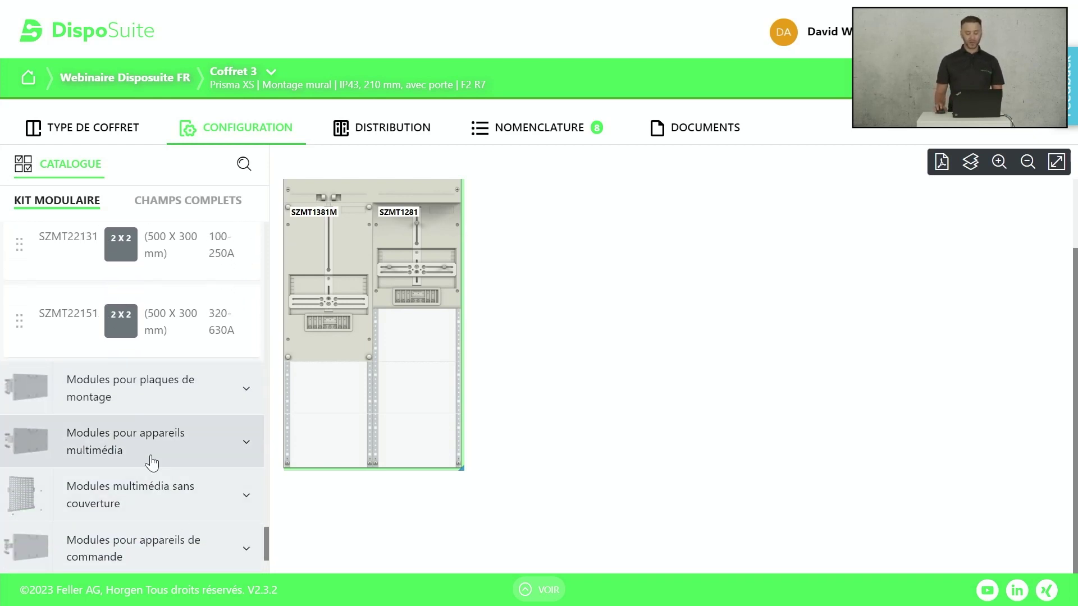
pyautogui.scroll(-2, 150, 466)
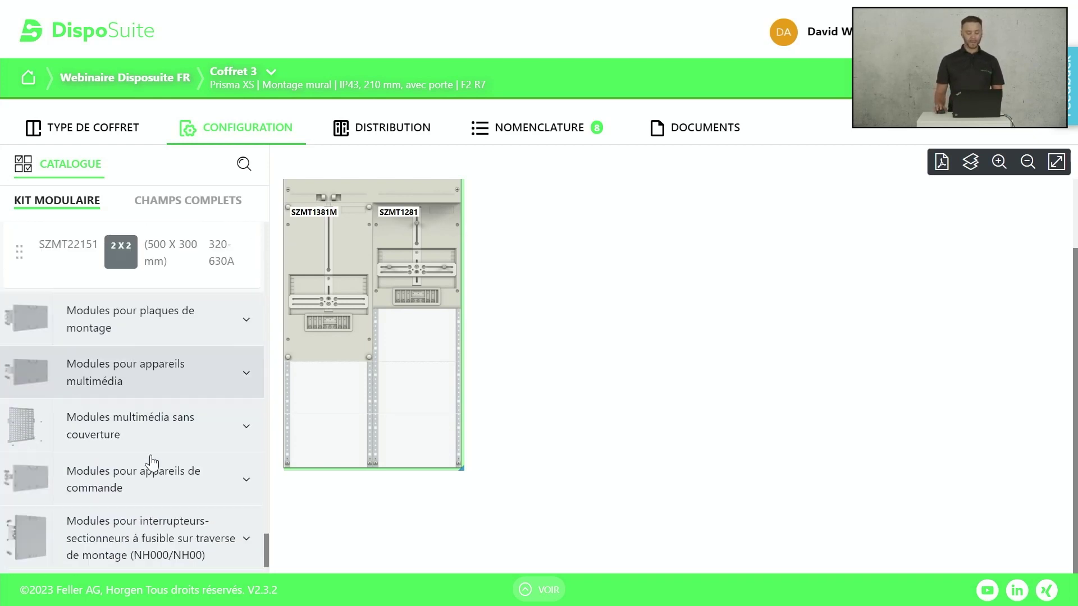
# - Expand the uncovered multimedia modules and try dragging VME412M0 into the enclosure
pyautogui.click(112, 431)
pyautogui.moveTo(115, 466); pyautogui.dragTo(339, 380)
pyautogui.scroll(-4, 151, 466)
pyautogui.scroll(-1, 150, 466)
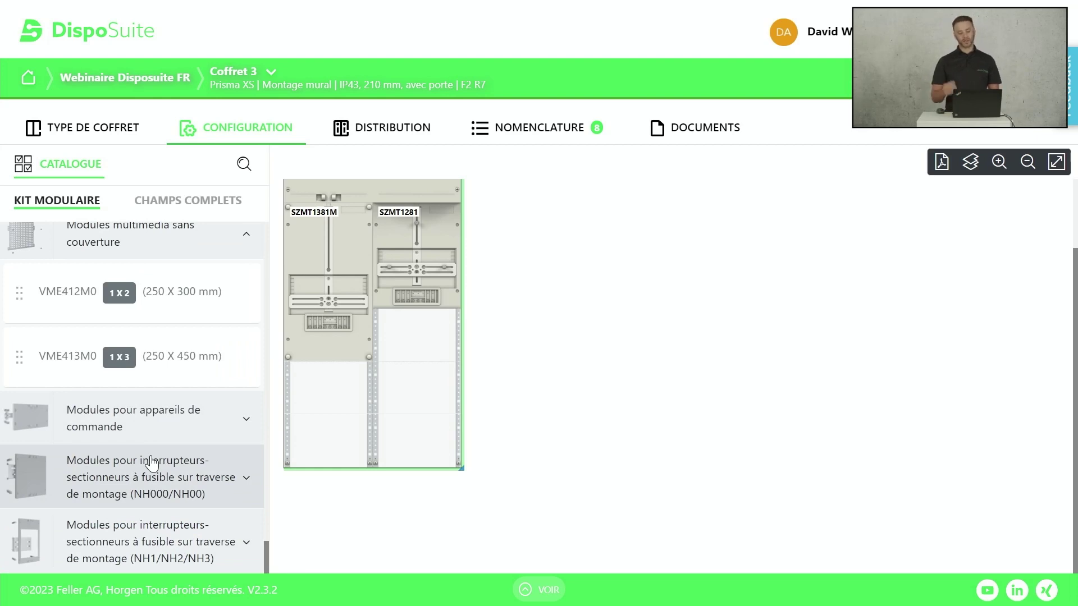
# - Delete SZMT1281, place complete fields SZMK107V01 and SZMK107Z00, and add a third field column
pyautogui.click(453, 474)
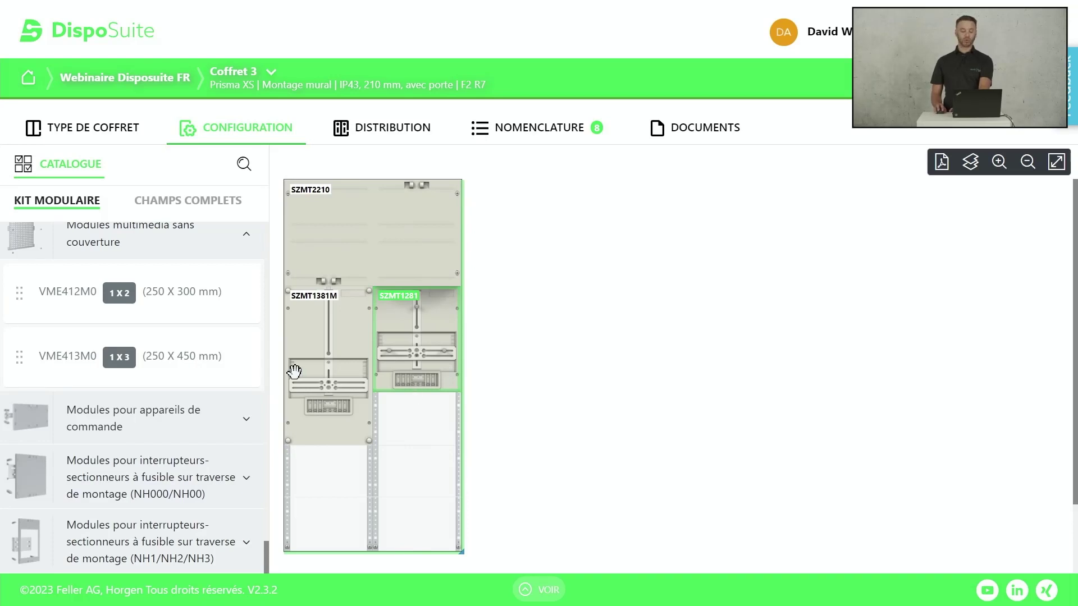
pyautogui.press('Delete')
pyautogui.press('Delete')
pyautogui.press('Delete')
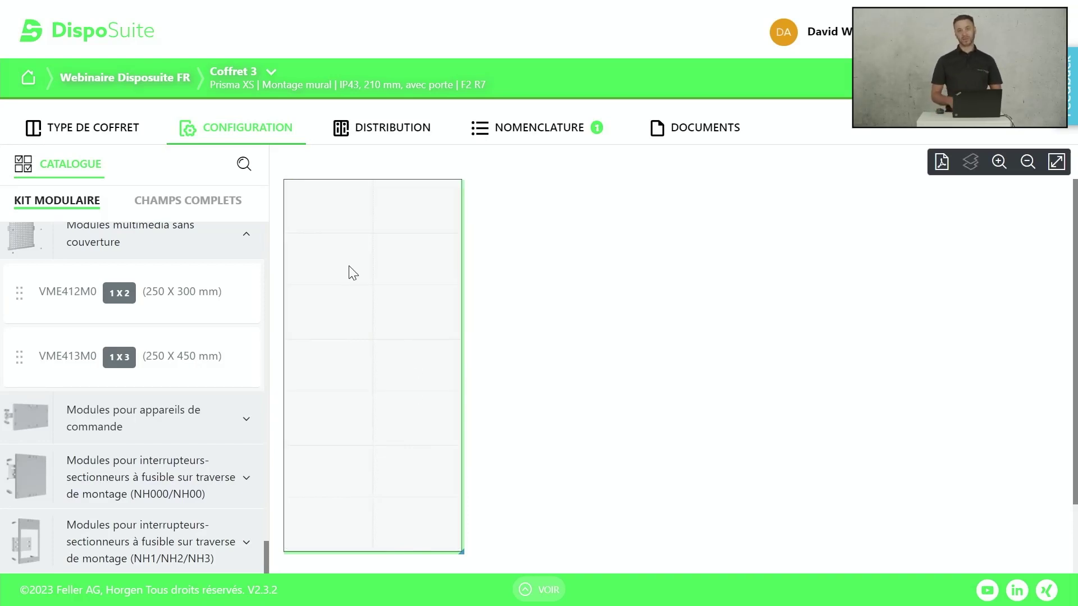
pyautogui.click(171, 212)
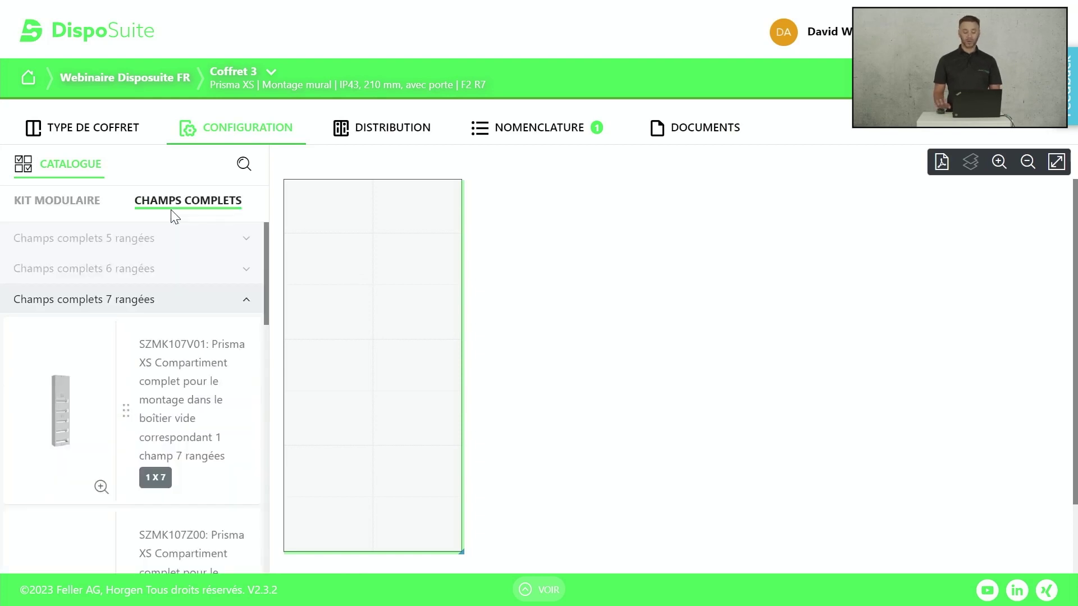
pyautogui.moveTo(32, 386); pyautogui.dragTo(300, 205)
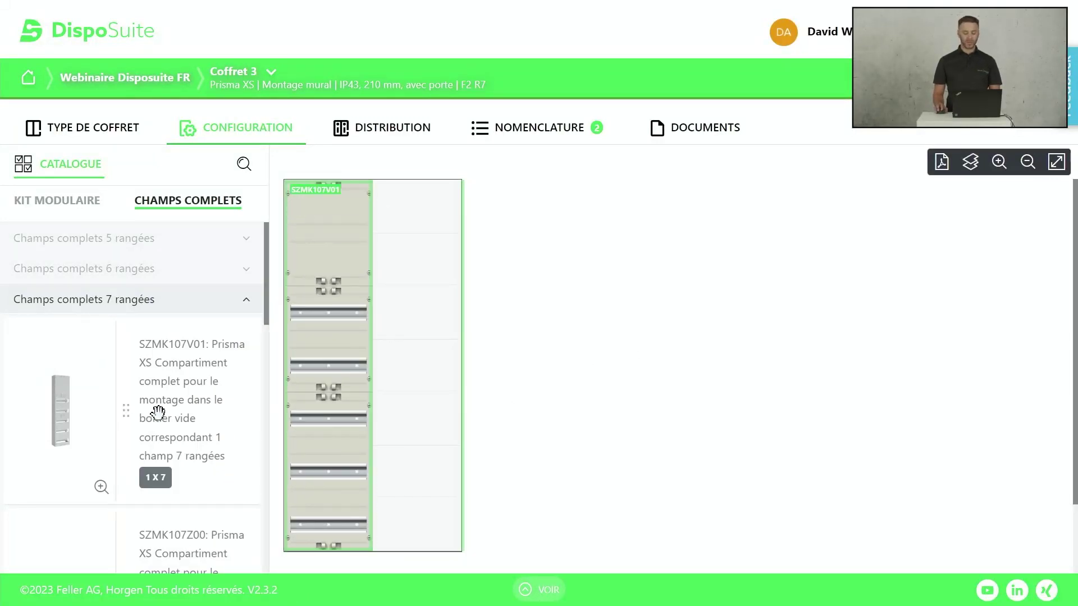
pyautogui.scroll(-3, 151, 409)
pyautogui.moveTo(66, 433); pyautogui.dragTo(393, 269)
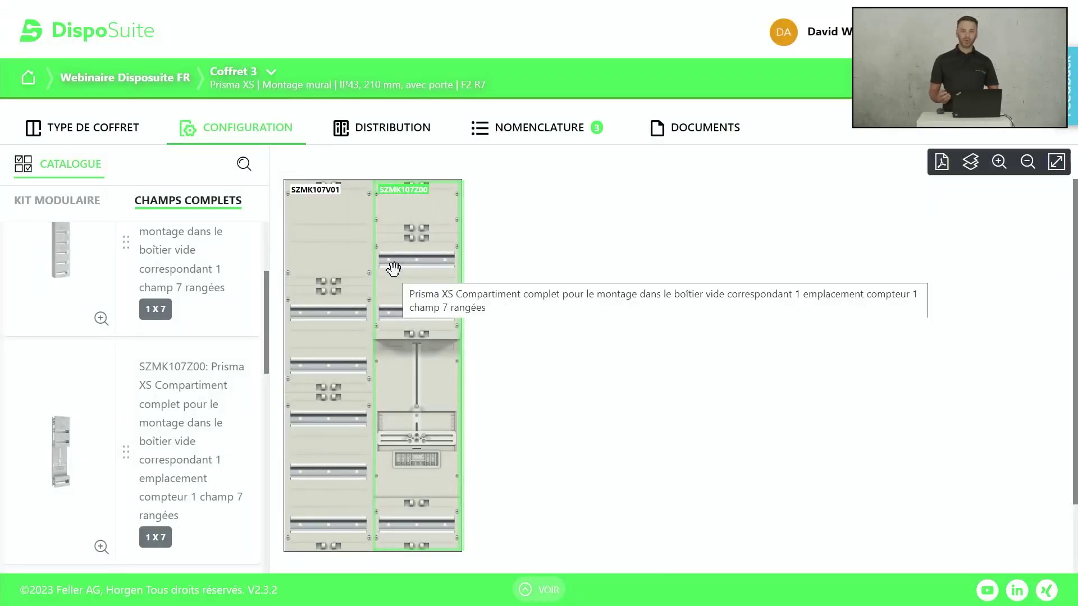
pyautogui.scroll(-6, 115, 365)
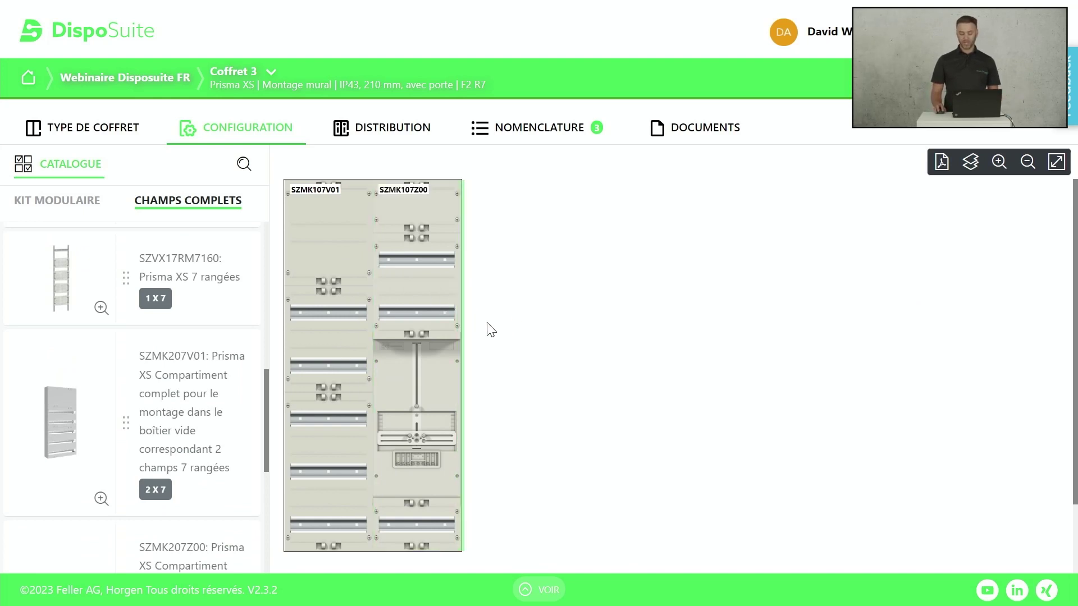
pyautogui.click(464, 314)
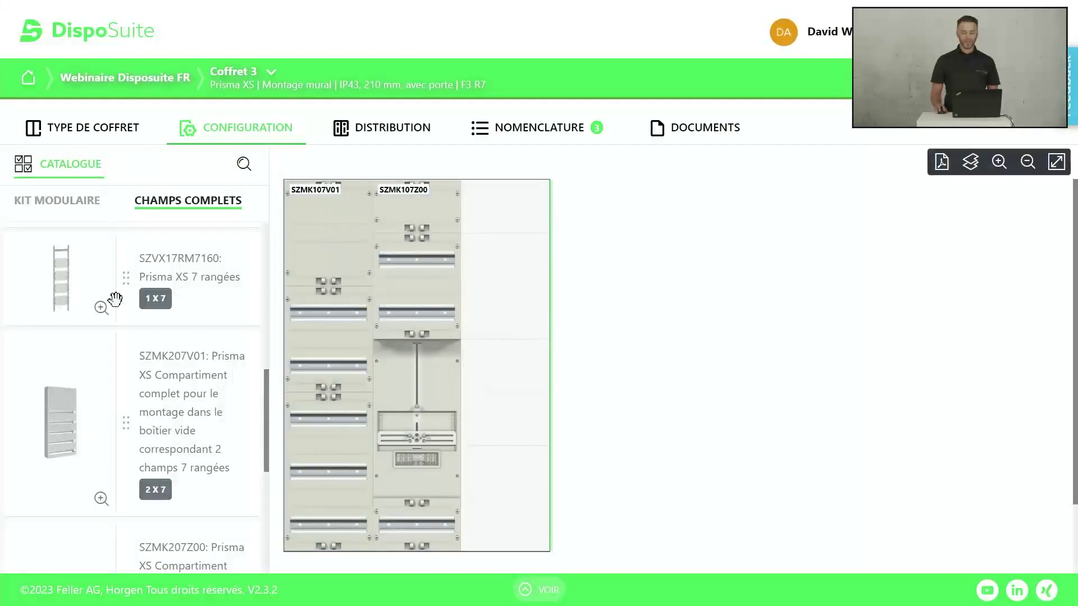
# - Fill Coffret 3's third column with the SZVX17RM7160 7-row rack
pyautogui.moveTo(115, 299); pyautogui.dragTo(477, 295)
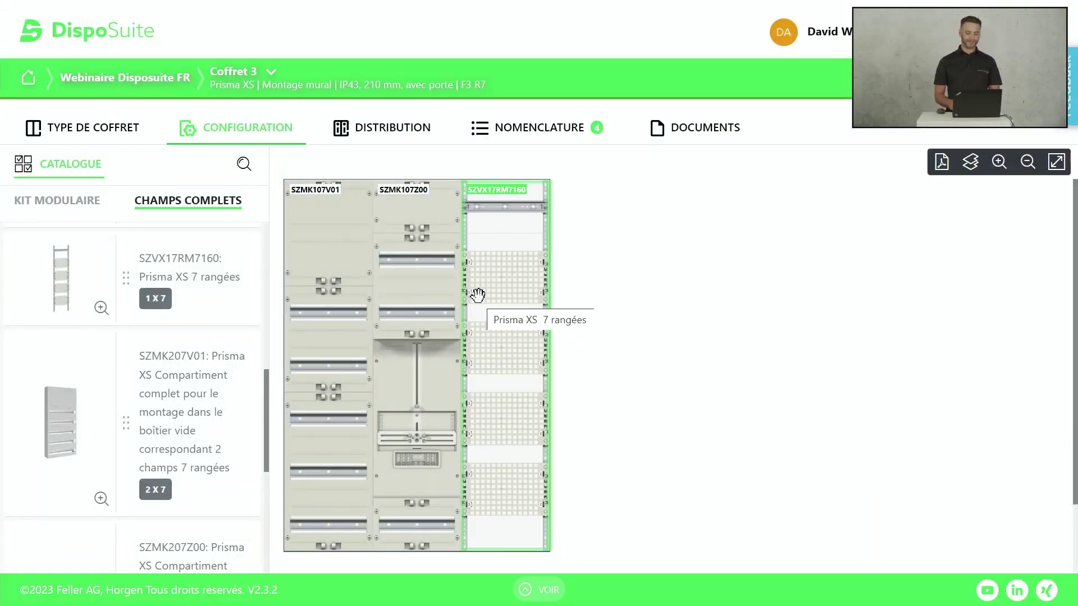
pyautogui.scroll(-6, 113, 368)
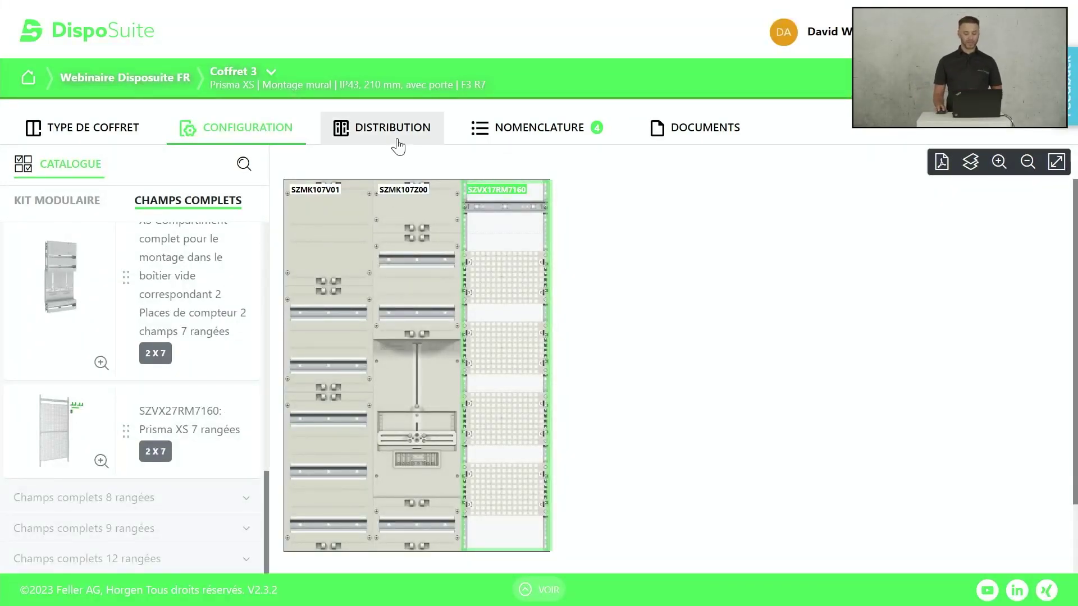
# - Switch to Coffret 2 - comptage en Prisma XS and open its Distribution tab
pyautogui.click(251, 74)
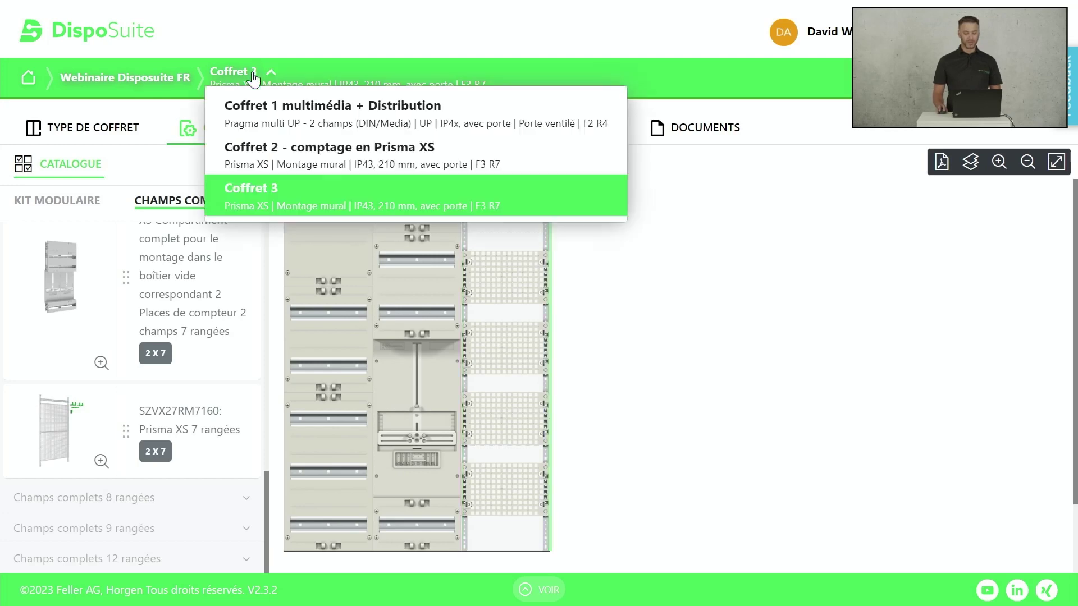
pyautogui.click(283, 155)
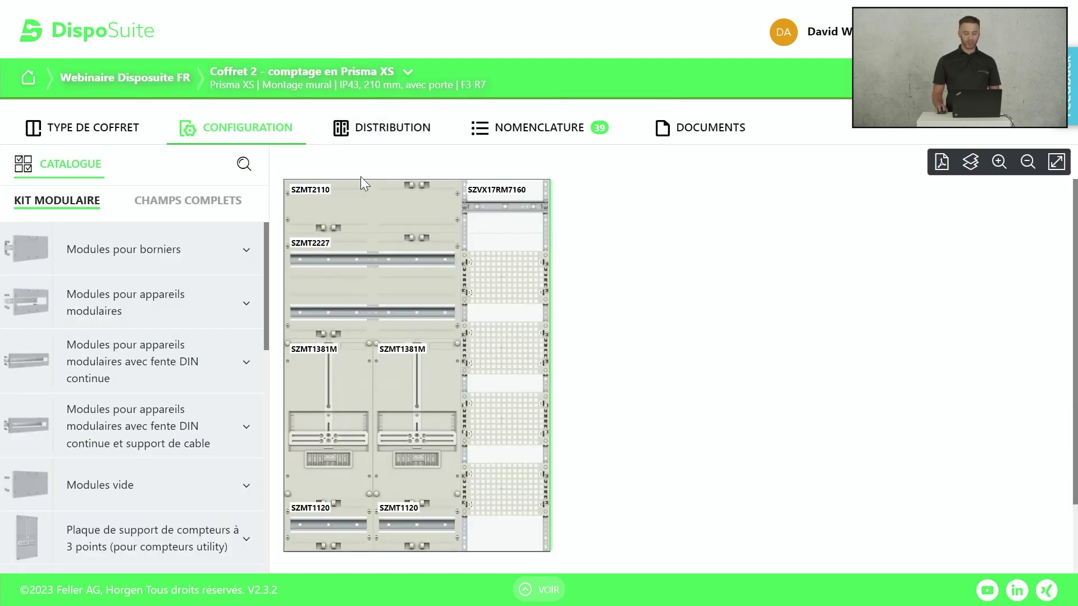
pyautogui.click(384, 144)
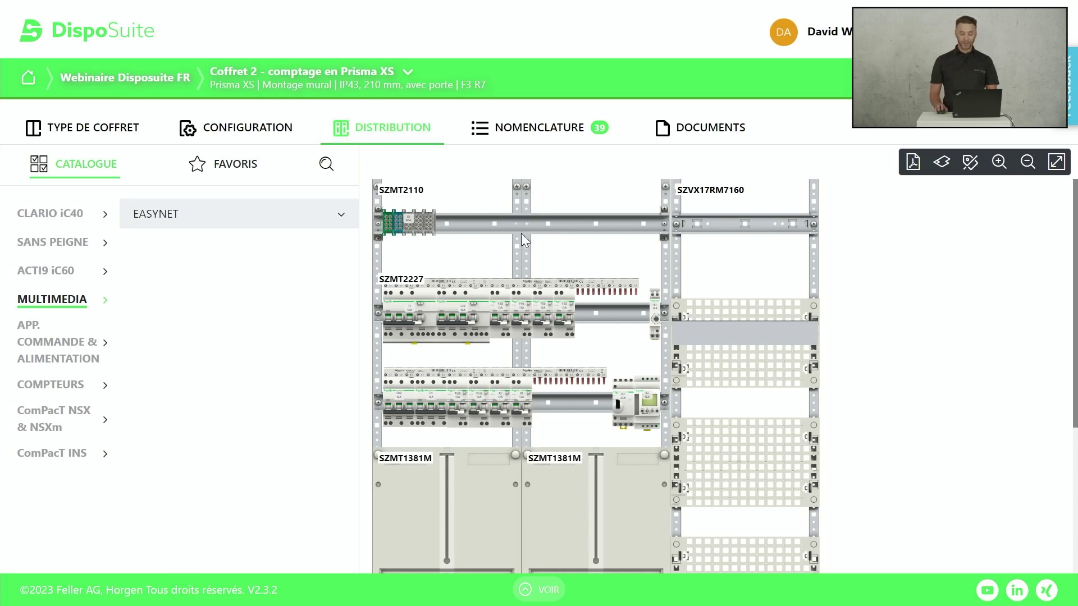
# - Inspect the first breaker, the F20 electric-car breaker and the F30 kitchen-lighting breaker
pyautogui.scroll(-2, 483, 277)
pyautogui.click(418, 245)
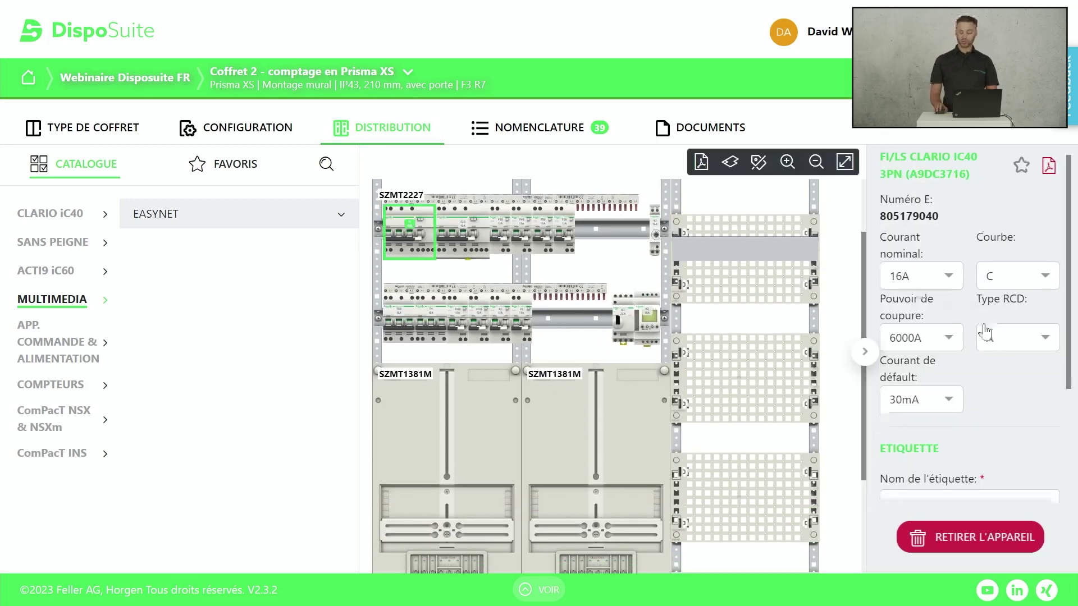
pyautogui.scroll(-3, 988, 331)
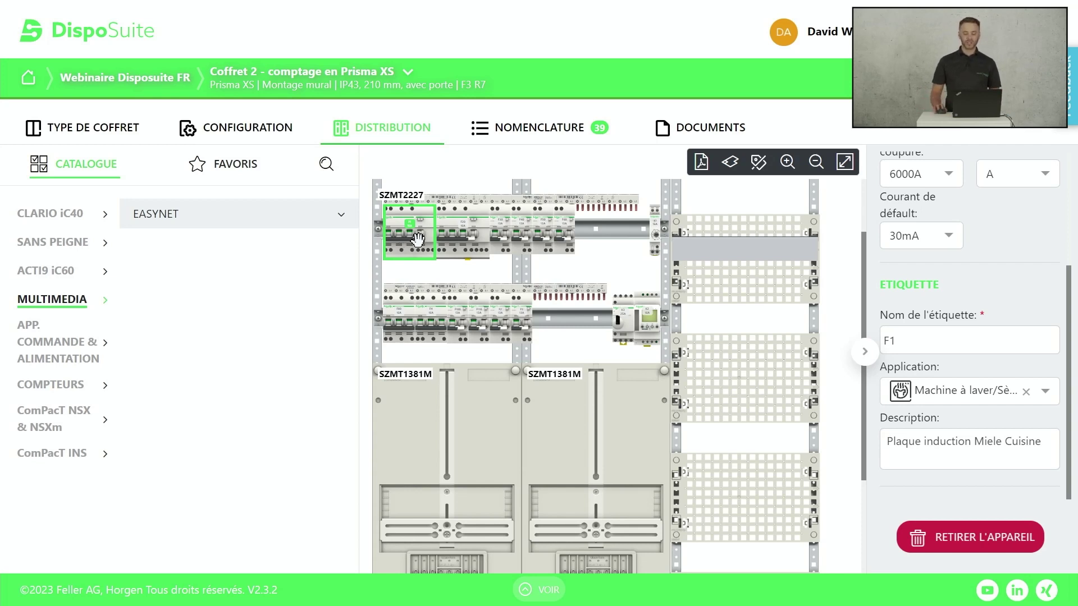
pyautogui.click(462, 241)
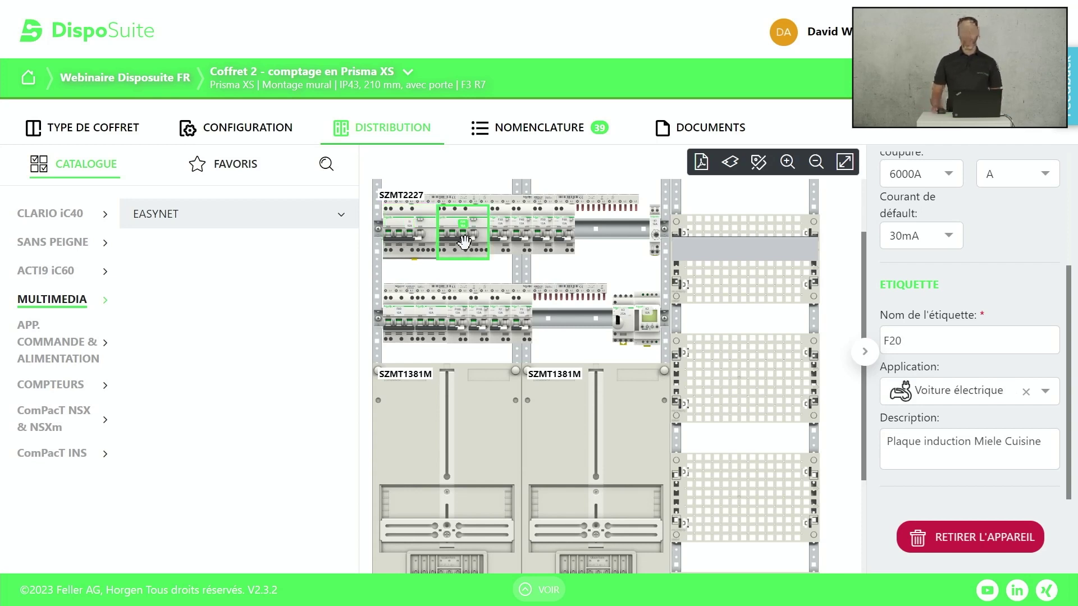
pyautogui.click(496, 247)
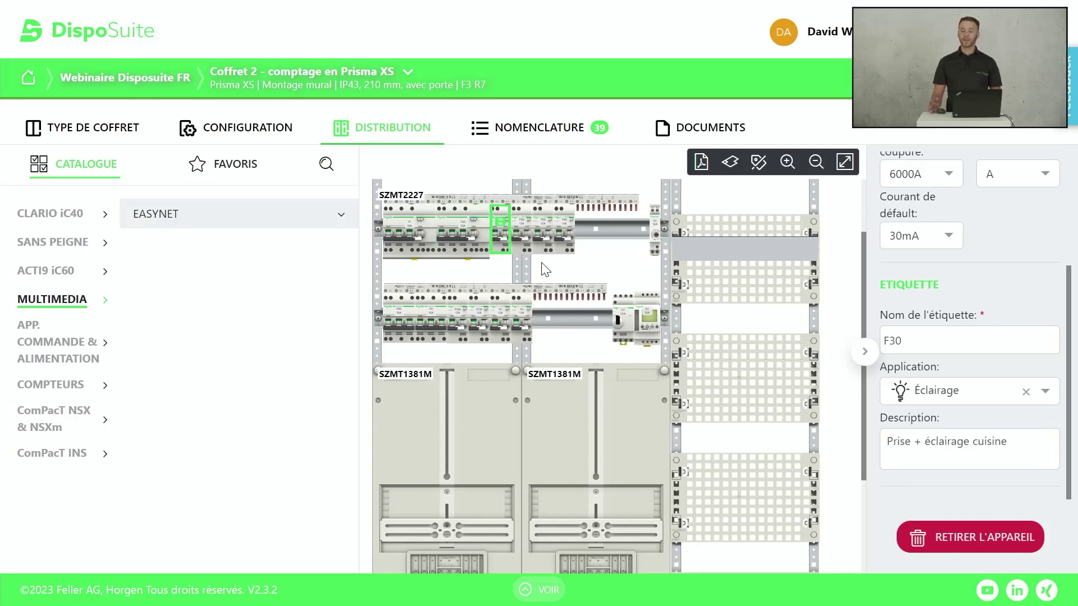
# - Inspect the K1 dimmer, F80 cooktop breaker, K3 heat-pump contactor and K2 device
pyautogui.click(654, 226)
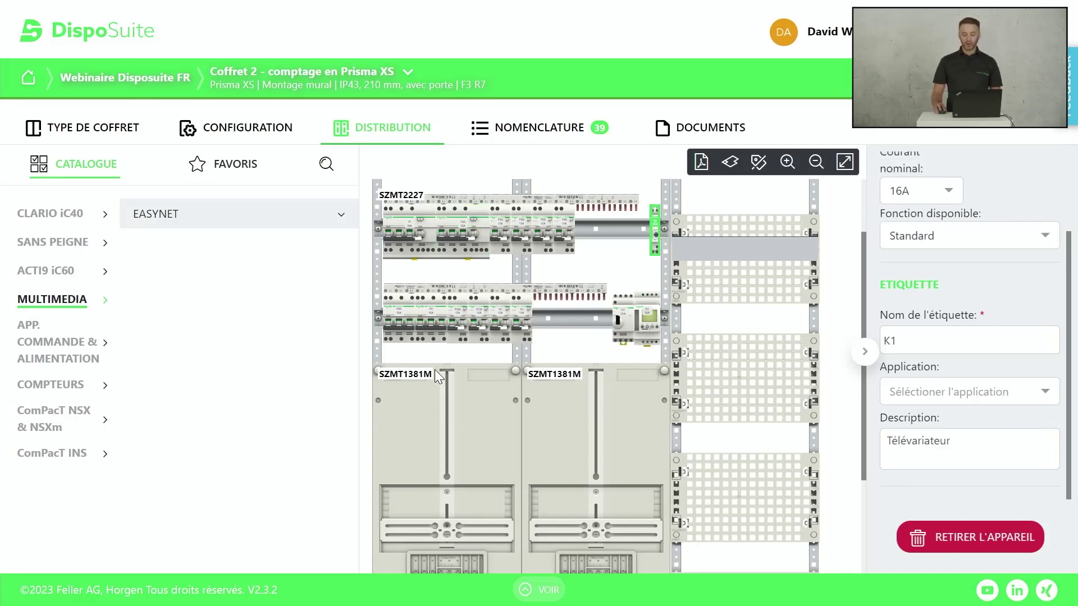
pyautogui.click(403, 328)
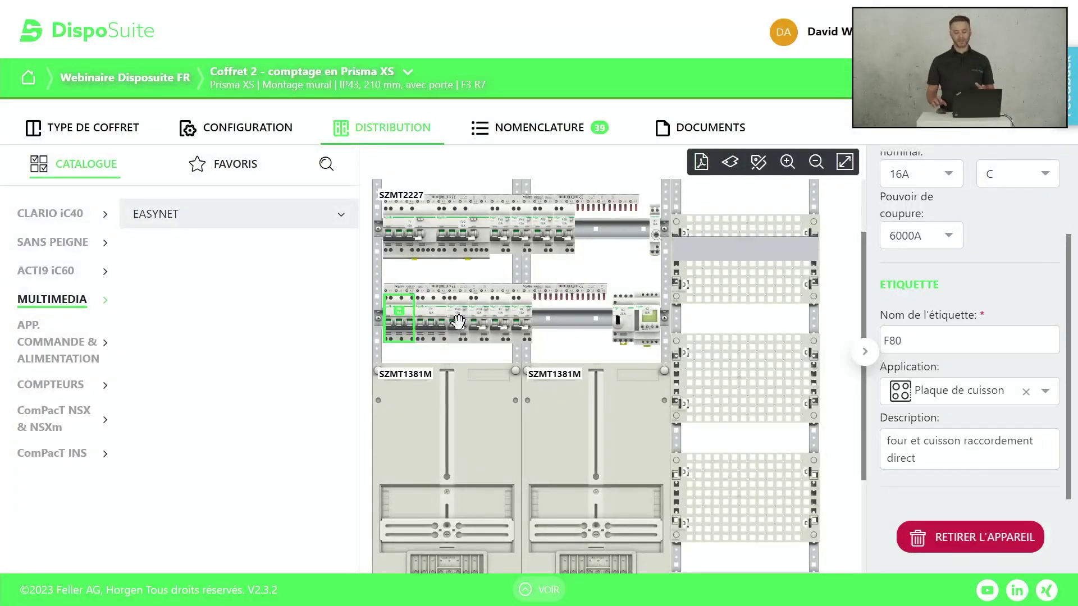
pyautogui.click(621, 318)
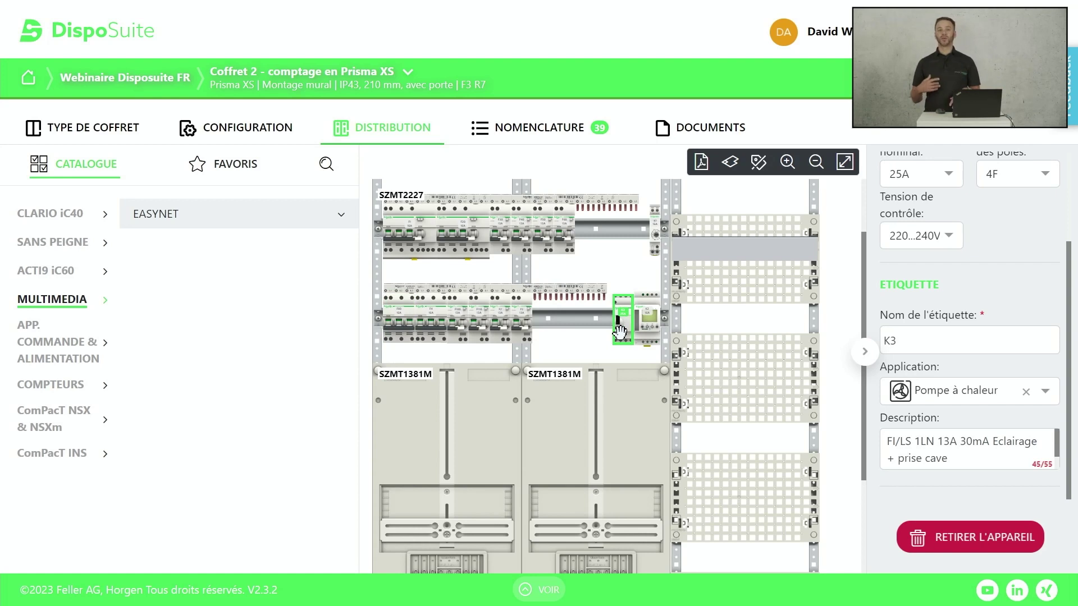
pyautogui.click(640, 324)
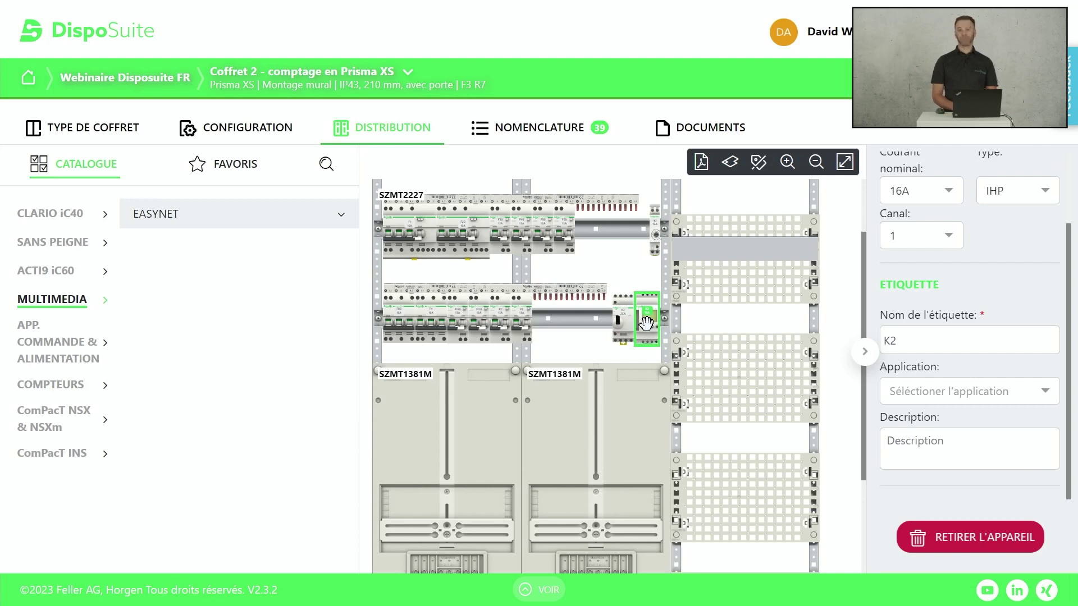
# - Inspect the F7 surge protector, F5 32A breaker and F6 6A breaker
pyautogui.scroll(-2, 409, 396)
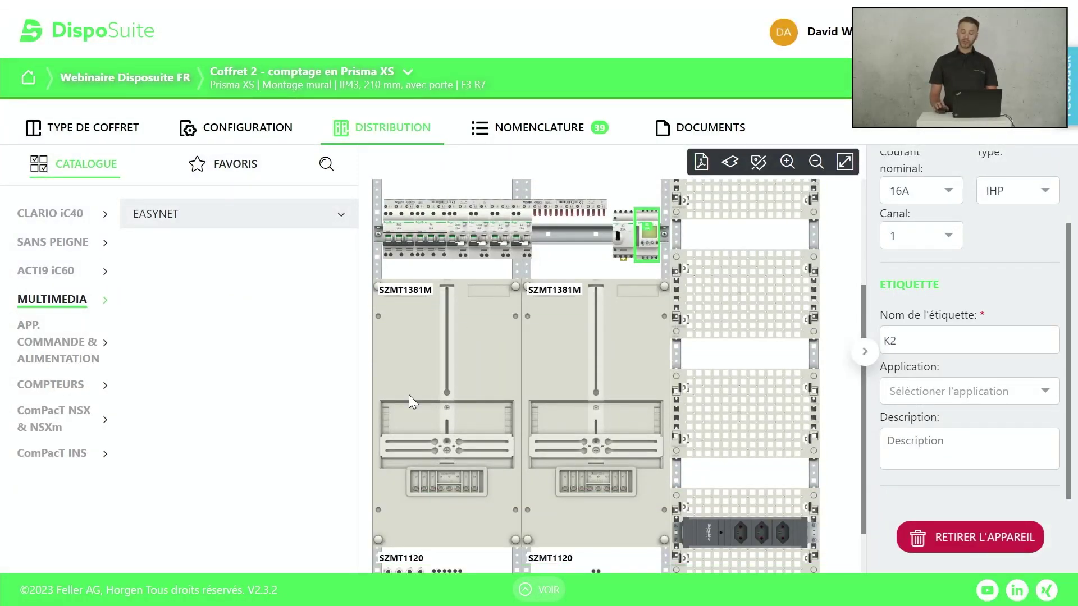
pyautogui.scroll(-1, 410, 388)
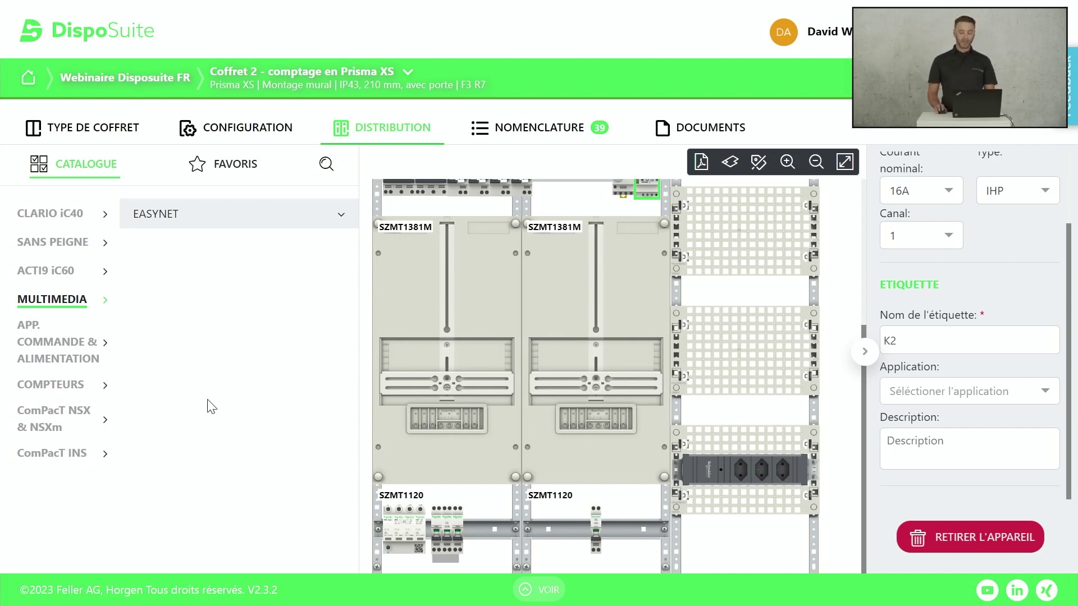
pyautogui.click(413, 525)
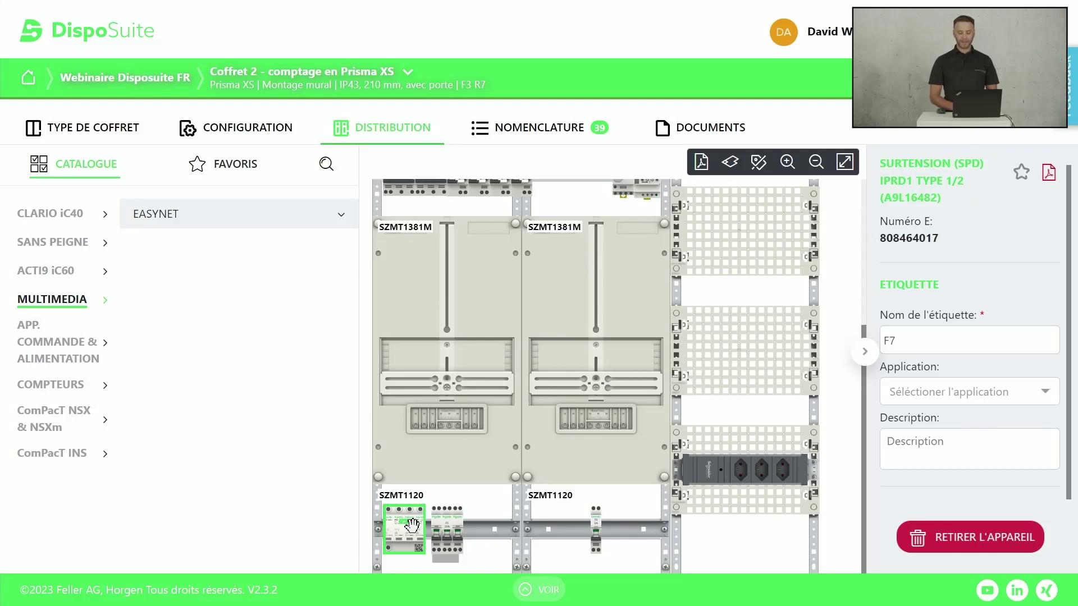
pyautogui.click(454, 524)
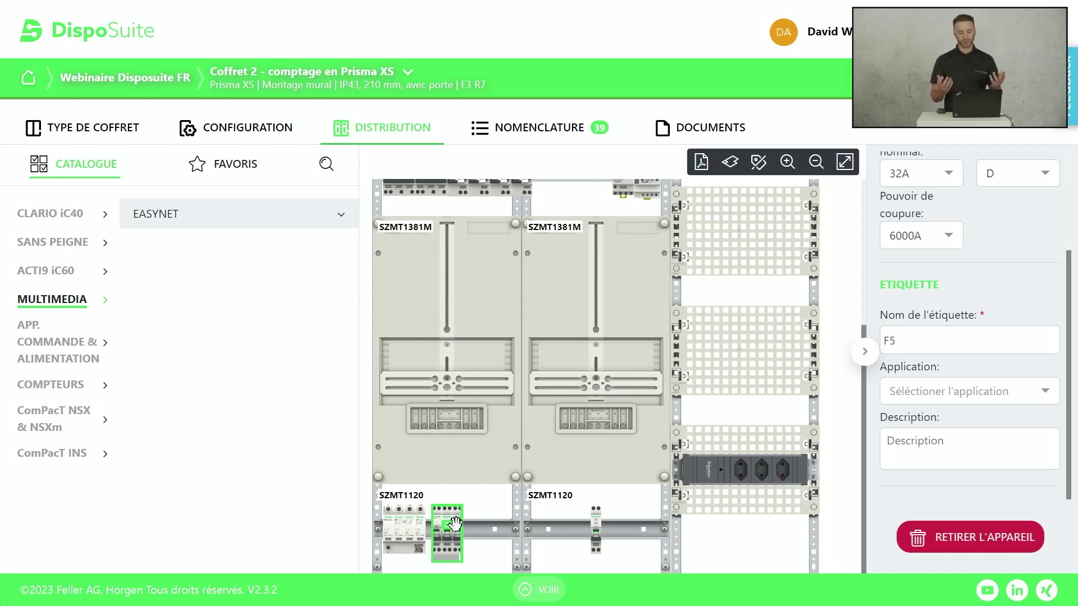
pyautogui.click(596, 518)
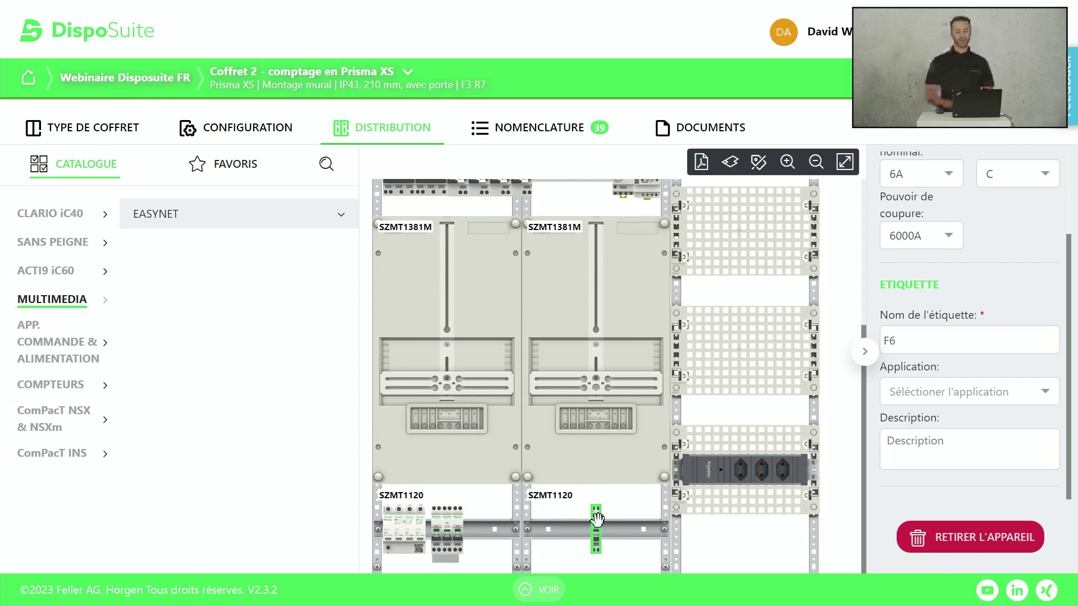
# - Show the 8 port patch panel's details, then open Coffret 2's bill of materials
pyautogui.scroll(2, 809, 413)
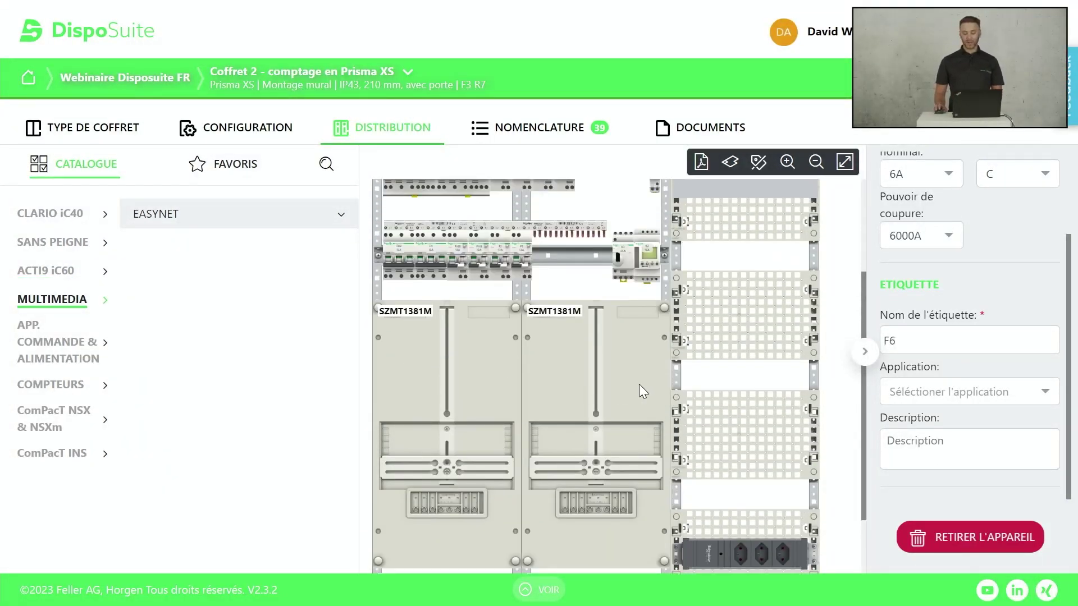
pyautogui.scroll(3, 639, 384)
pyautogui.click(731, 379)
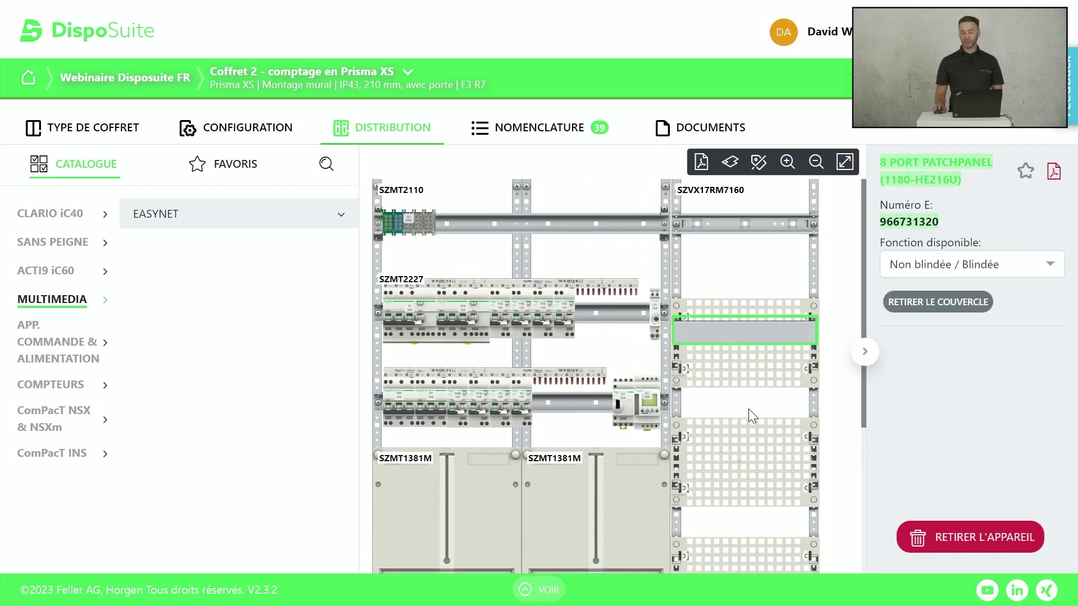
pyautogui.scroll(-4, 747, 410)
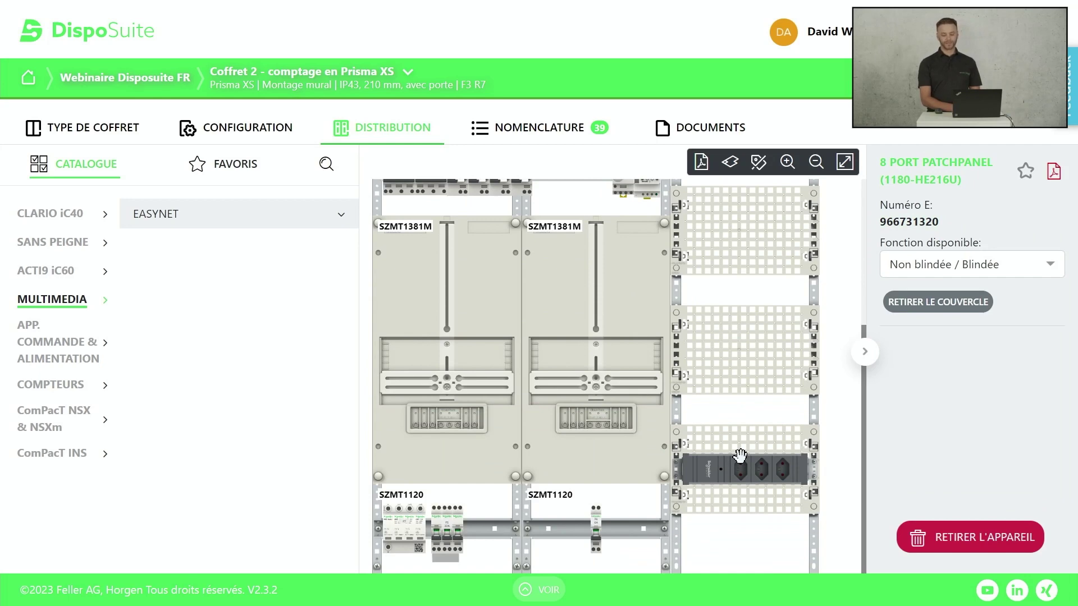
pyautogui.click(539, 135)
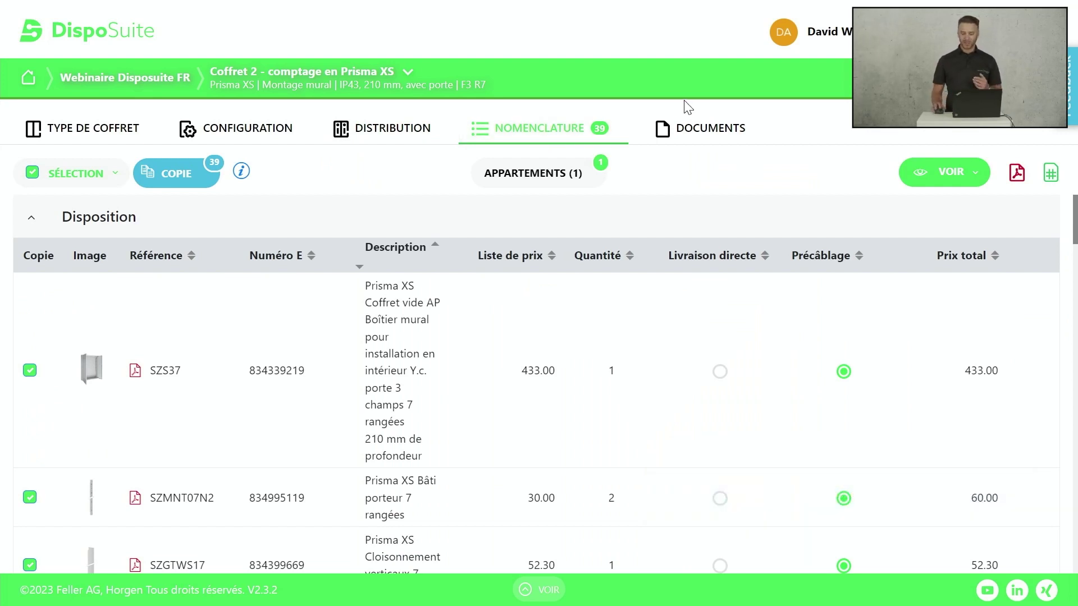
pyautogui.click(679, 125)
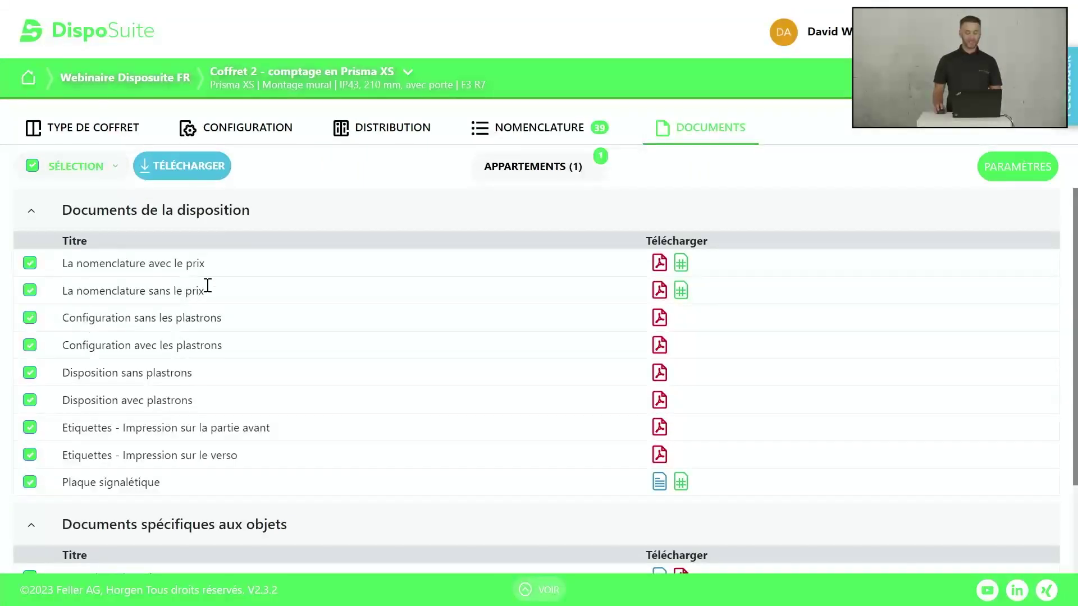
pyautogui.scroll(-1, 238, 422)
pyautogui.scroll(-3, 238, 423)
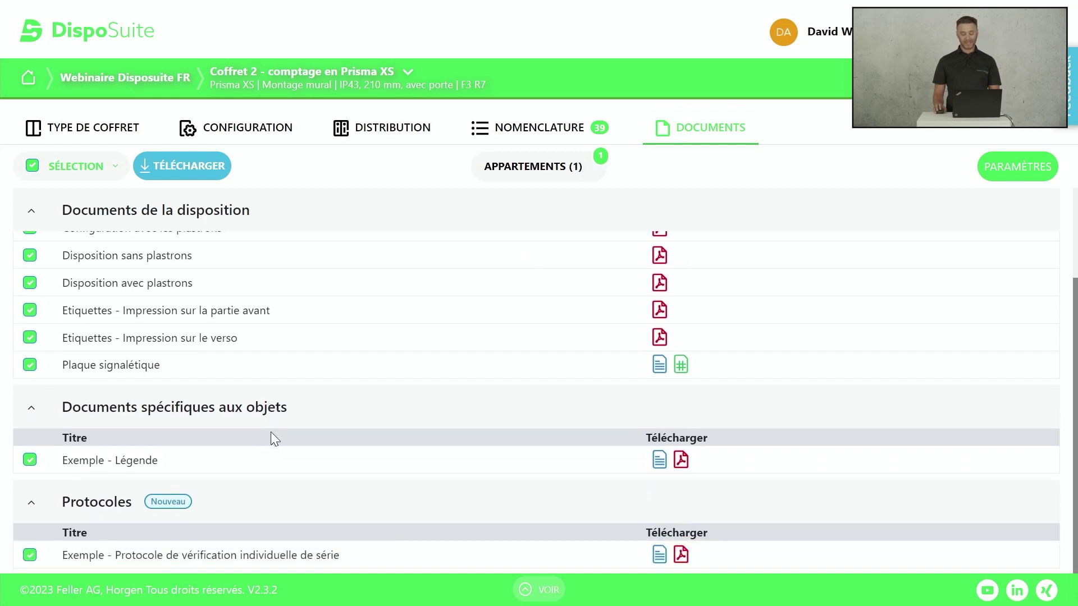
pyautogui.click(526, 128)
pyautogui.click(396, 127)
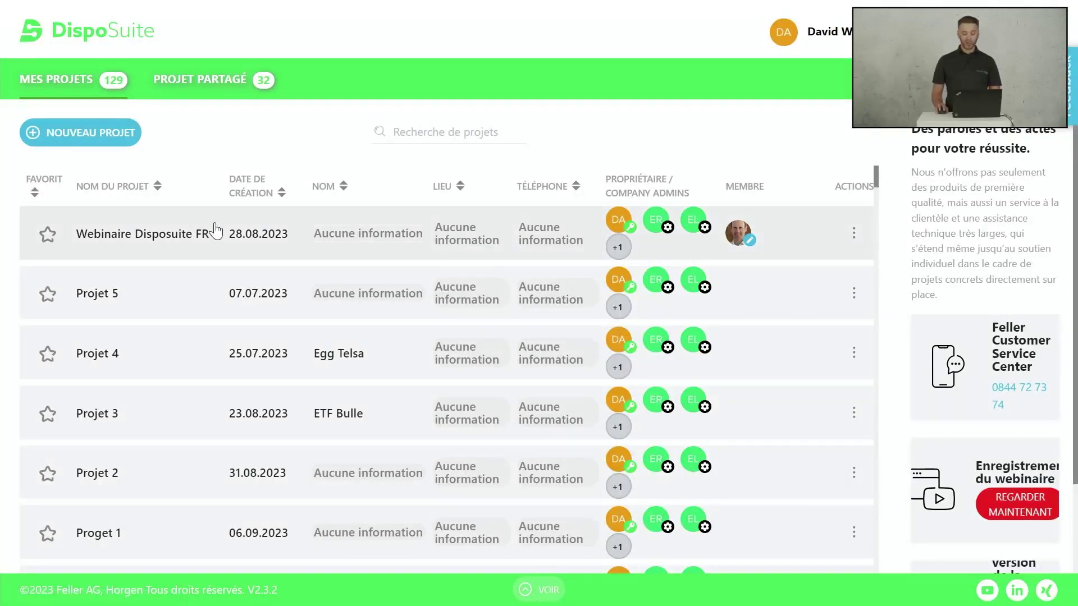
# - Open the Webinaire Disposuite FR project to its overview with three Coffret enclosures
pyautogui.click(658, 228)
pyautogui.click(30, 81)
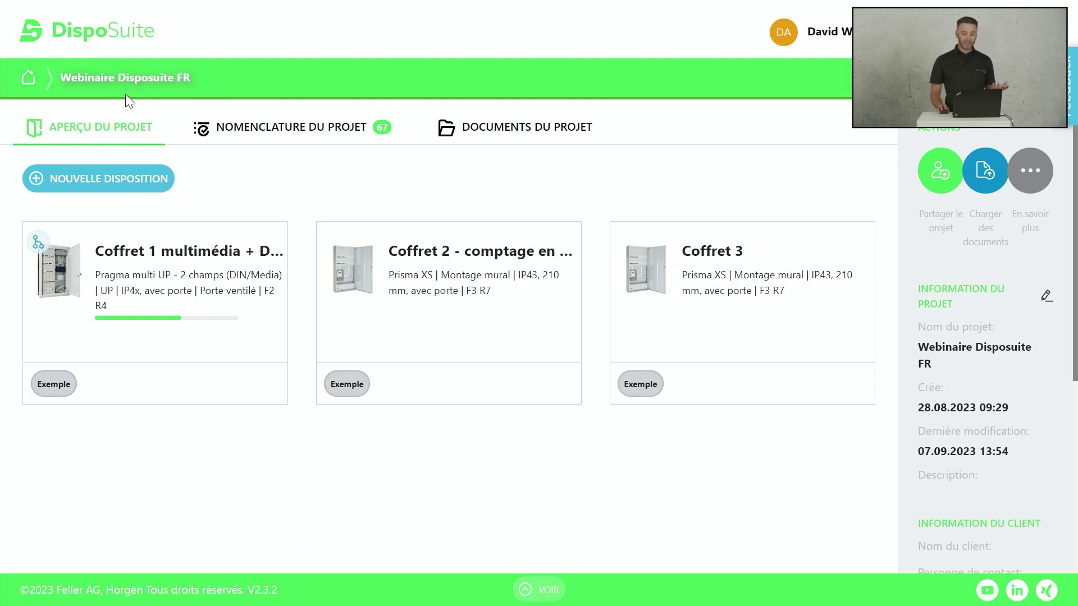
pyautogui.scroll(-5, 958, 321)
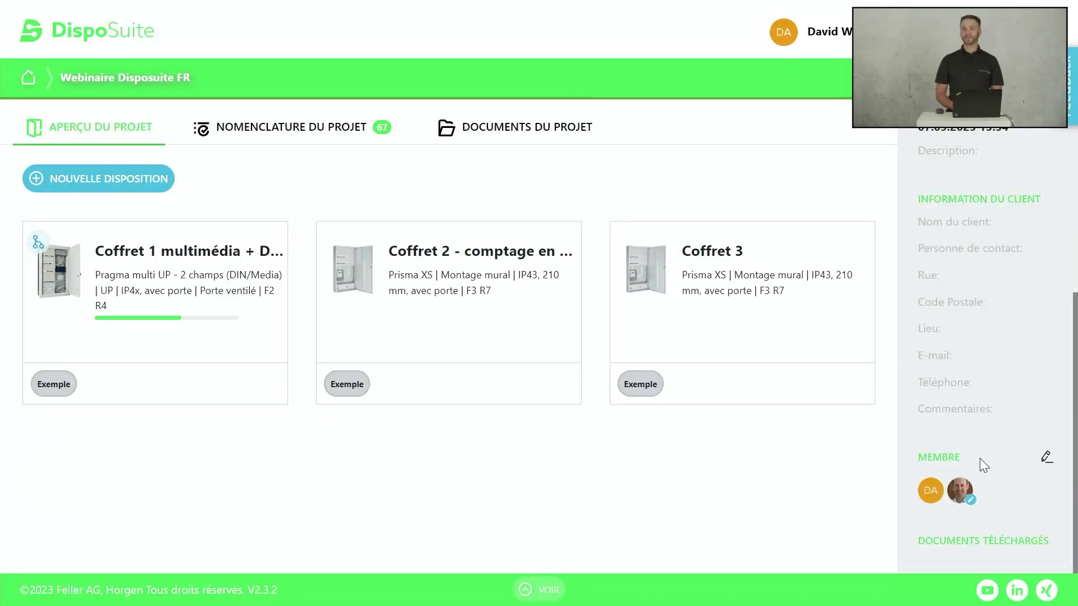
# - Copy the project's invitation link from the Membre sharing settings
pyautogui.click(1044, 459)
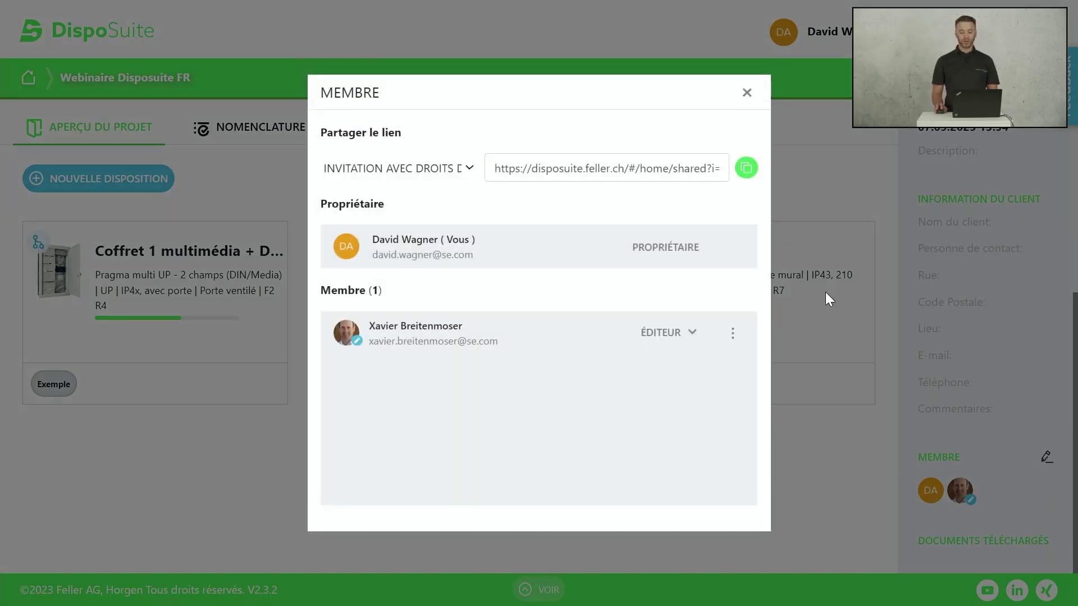
pyautogui.click(746, 168)
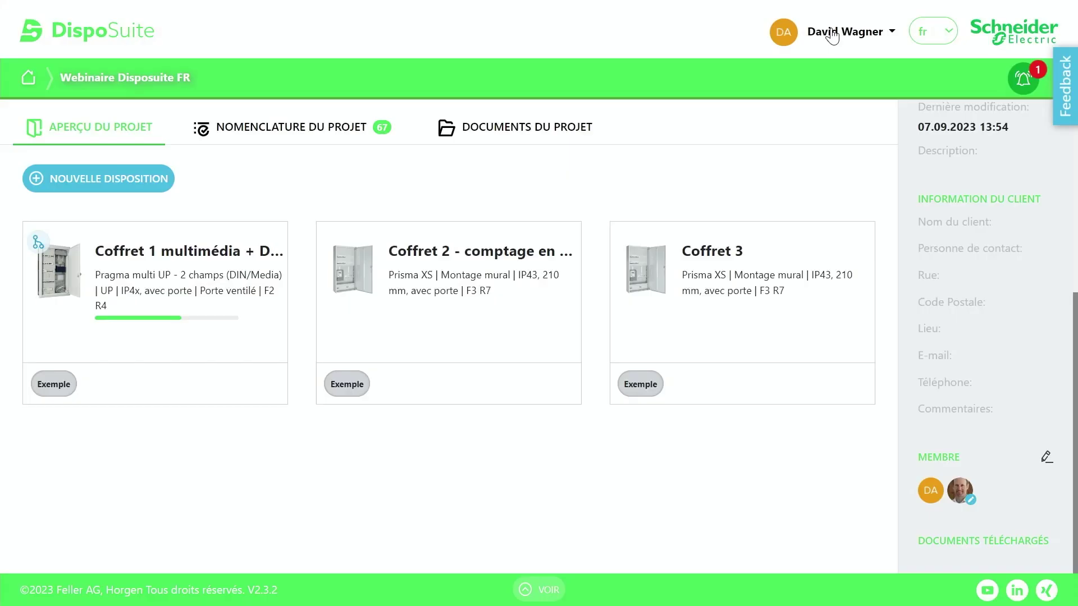
# - Open the DispoSuite account menu
pyautogui.click(830, 32)
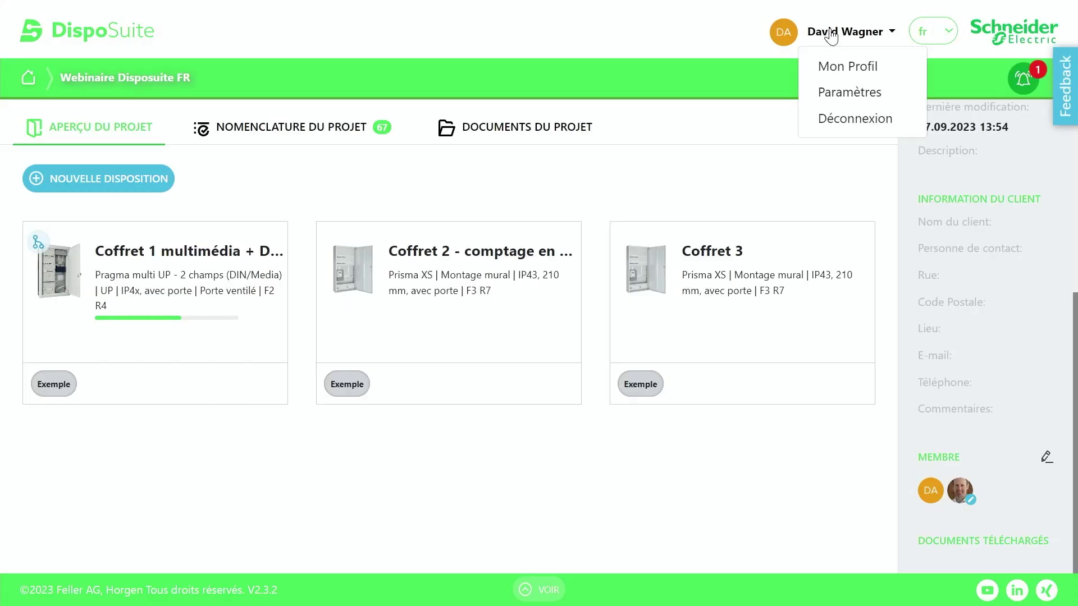
# - Replace the company logo in Paramètres with the Logo image file and save the settings
pyautogui.click(850, 92)
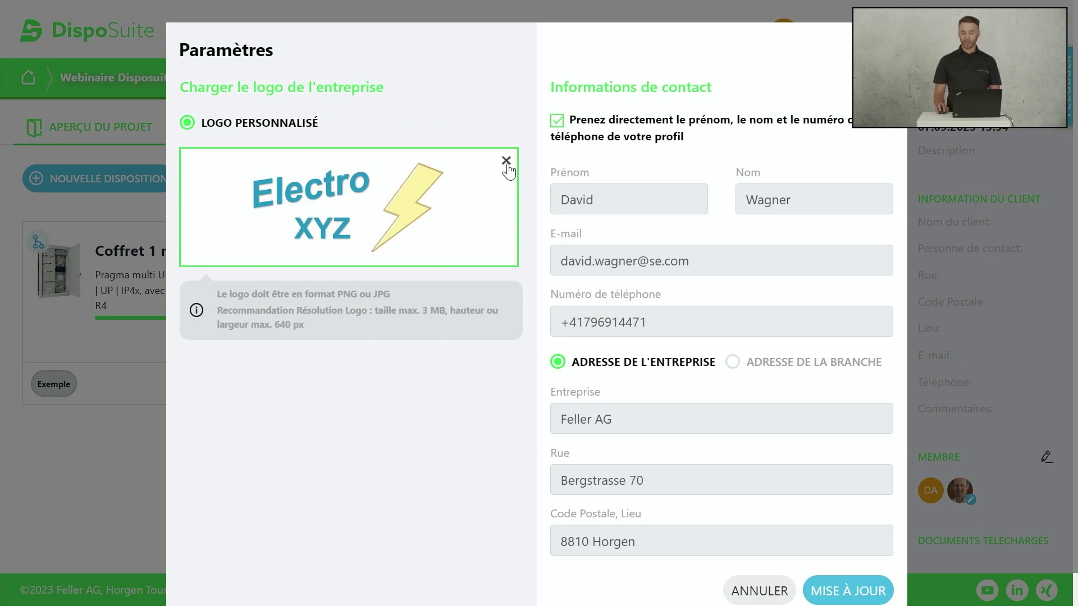
pyautogui.click(506, 161)
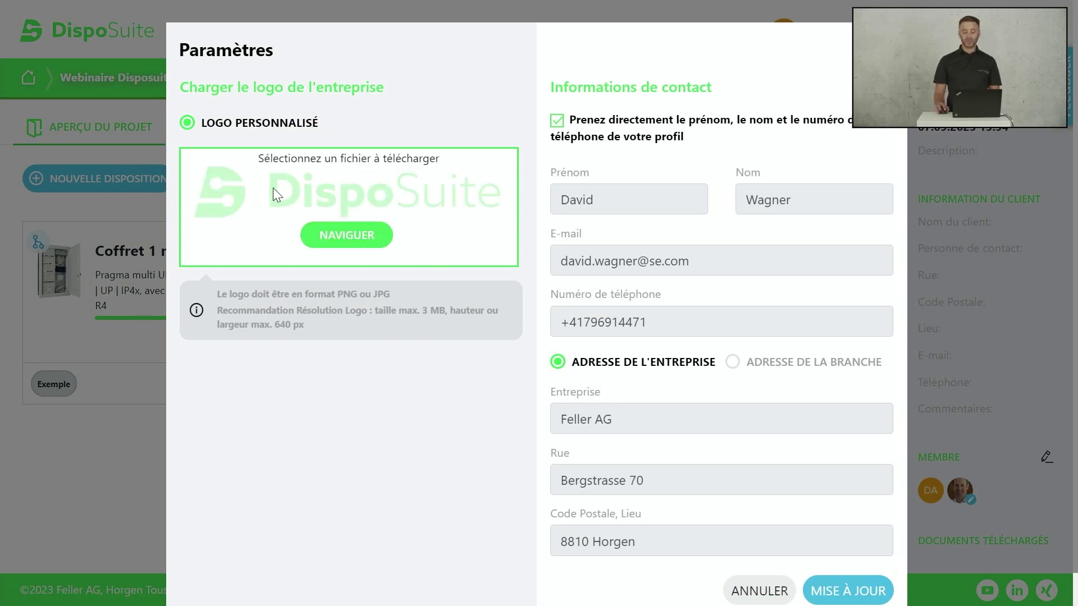
pyautogui.click(348, 238)
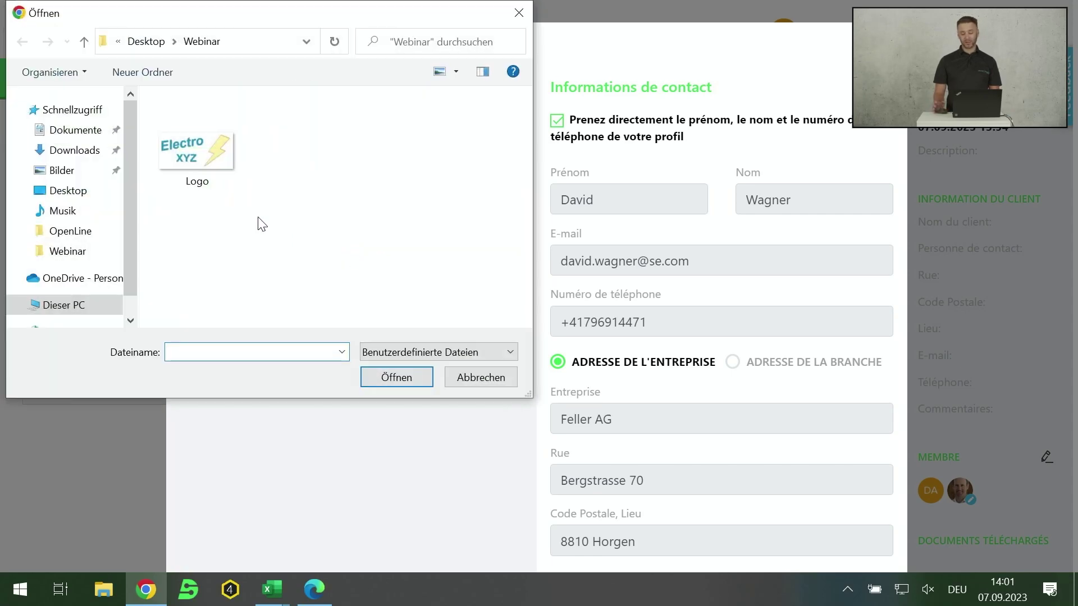
pyautogui.click(200, 166)
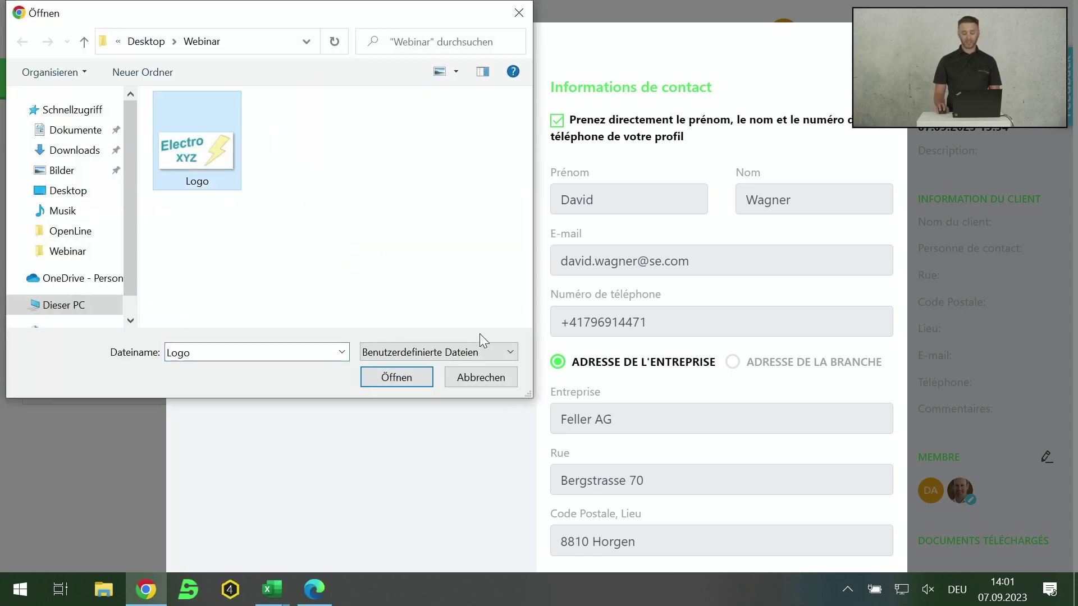
pyautogui.click(409, 387)
pyautogui.click(845, 585)
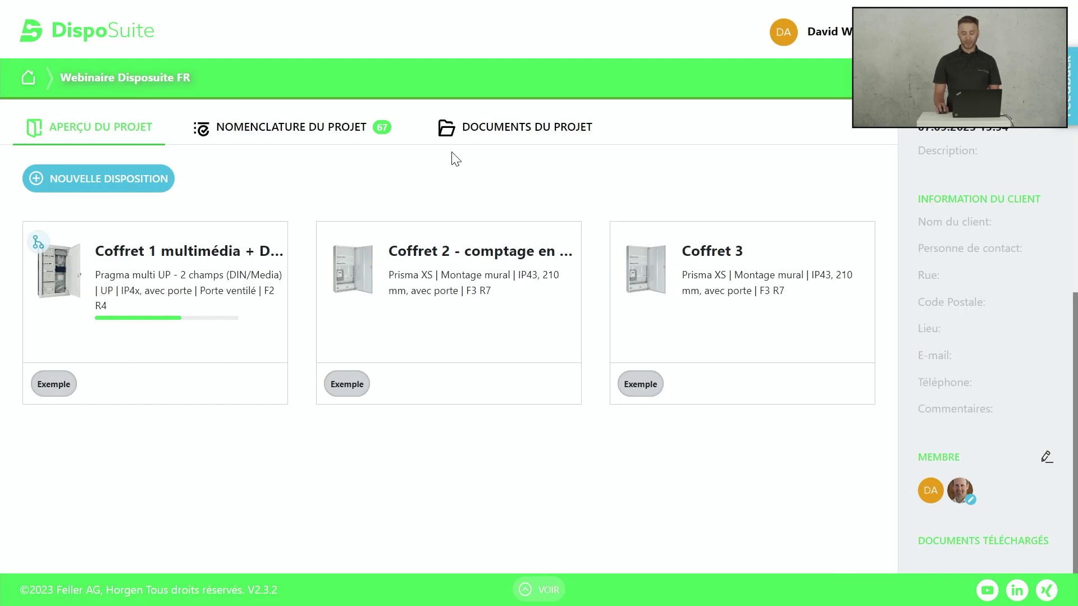
pyautogui.click(480, 125)
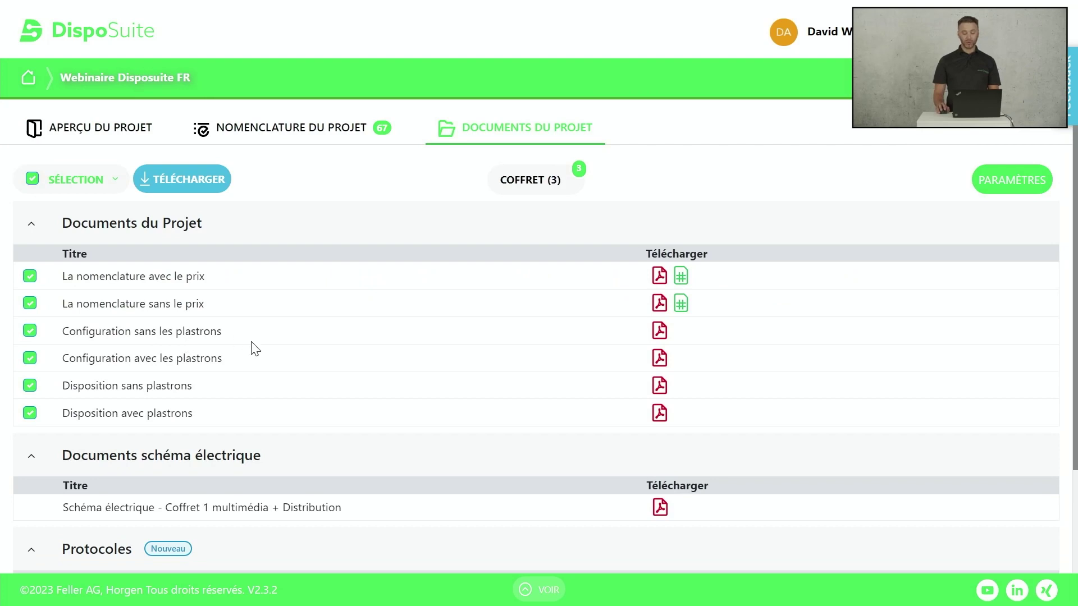
# - Download the 'Configuration sans les plastrons' PDF and open Coffret 1's Distribution layout for editing
pyautogui.click(667, 332)
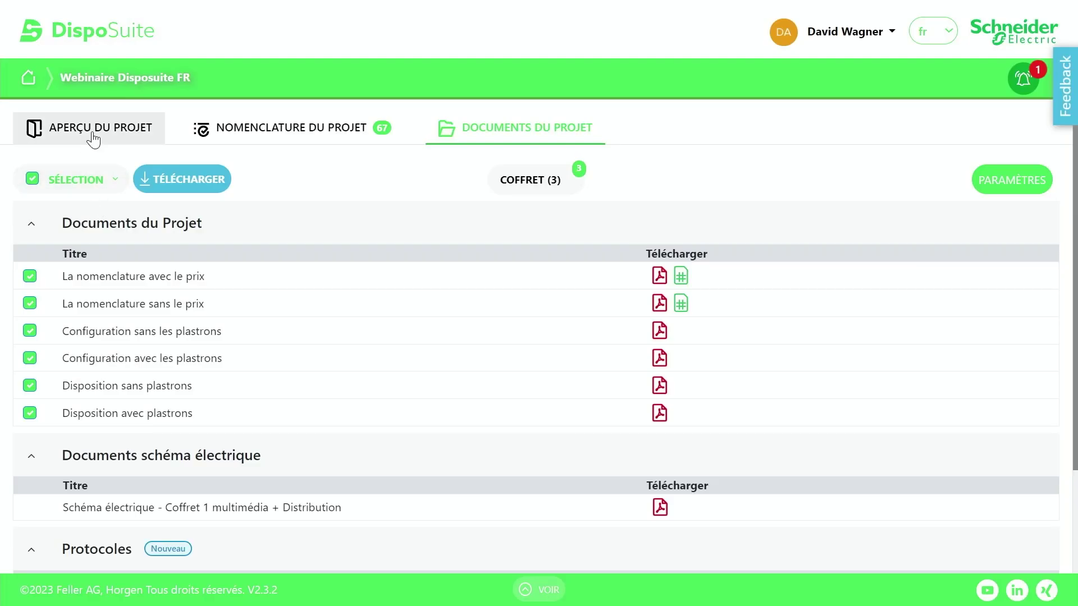
pyautogui.click(96, 127)
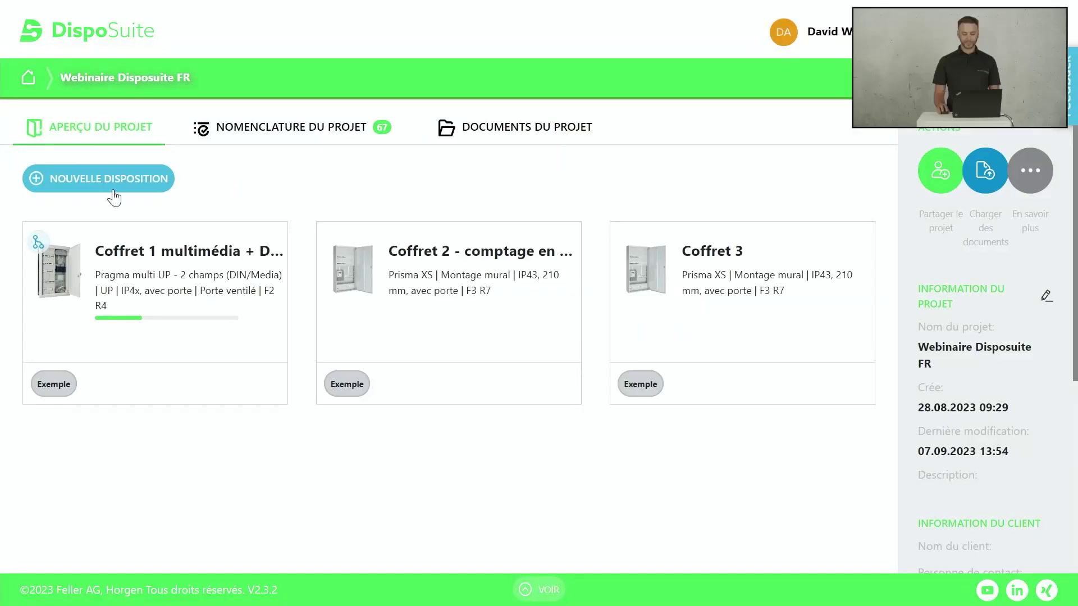
pyautogui.click(197, 287)
pyautogui.click(197, 340)
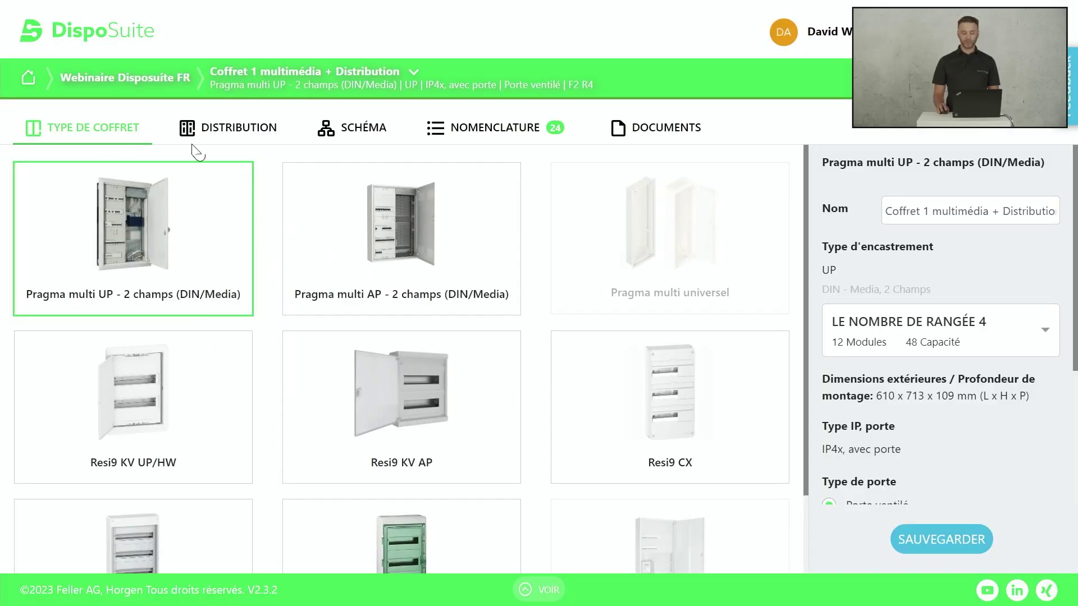
pyautogui.click(220, 135)
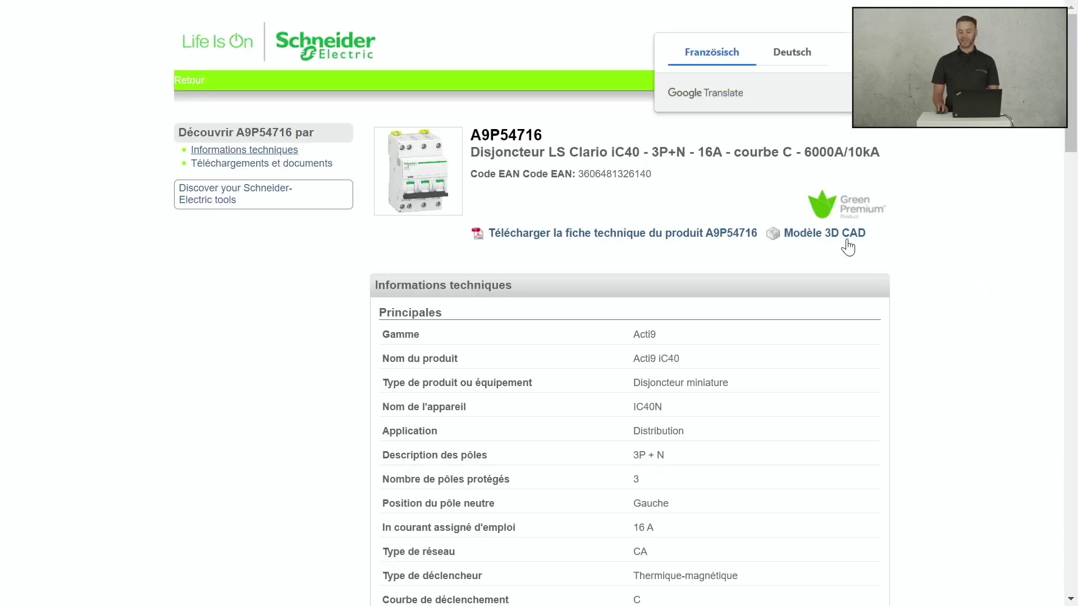
# - Download the breaker's MCADFD0001450 3D-CAD zip and open it in File Explorer
pyautogui.click(850, 243)
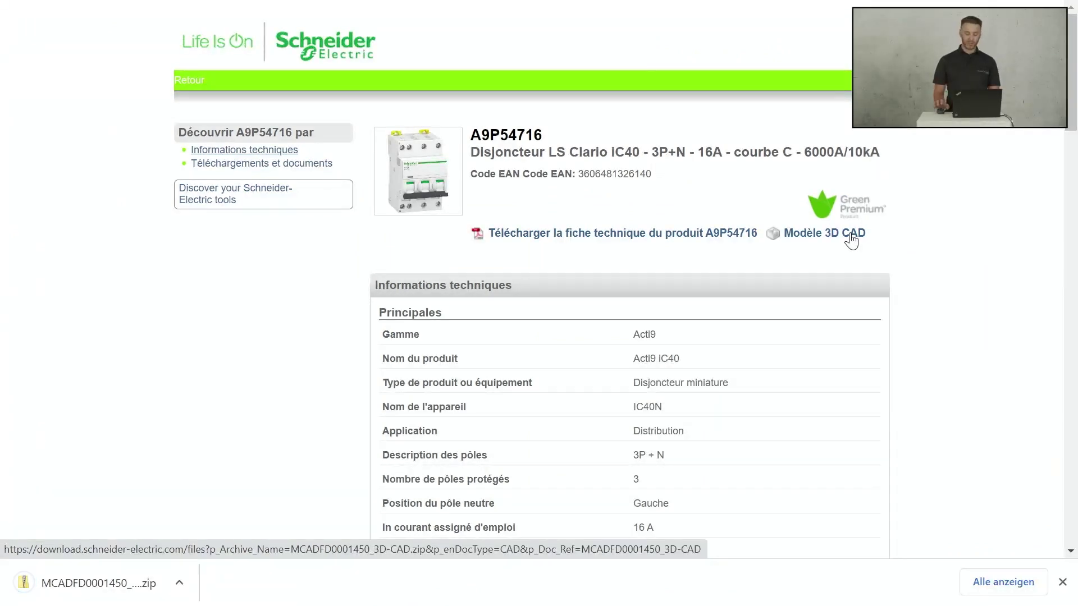
pyautogui.click(101, 585)
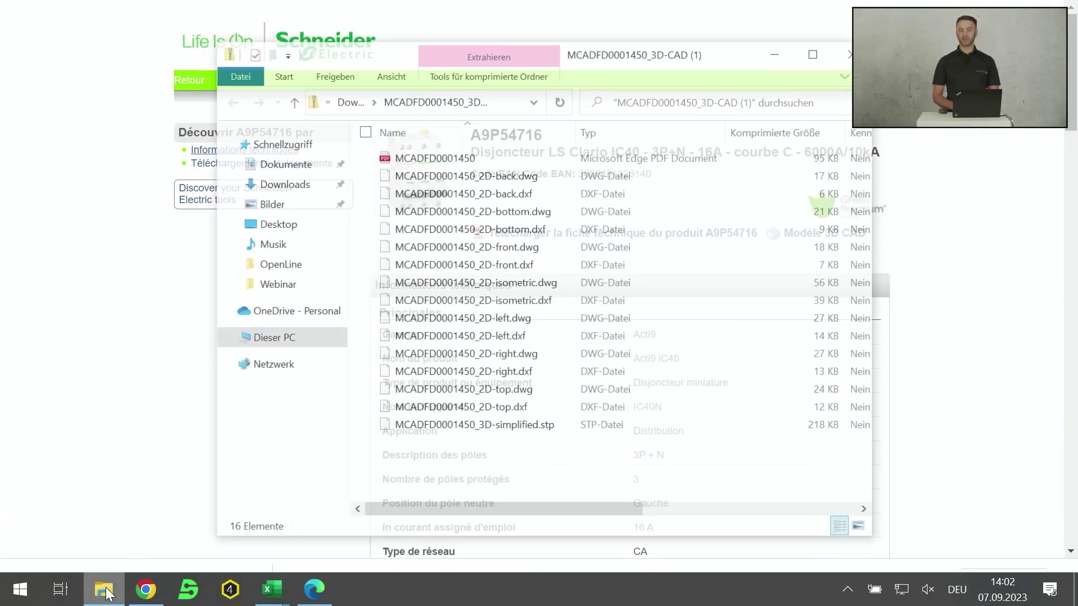
pyautogui.moveTo(106, 593)
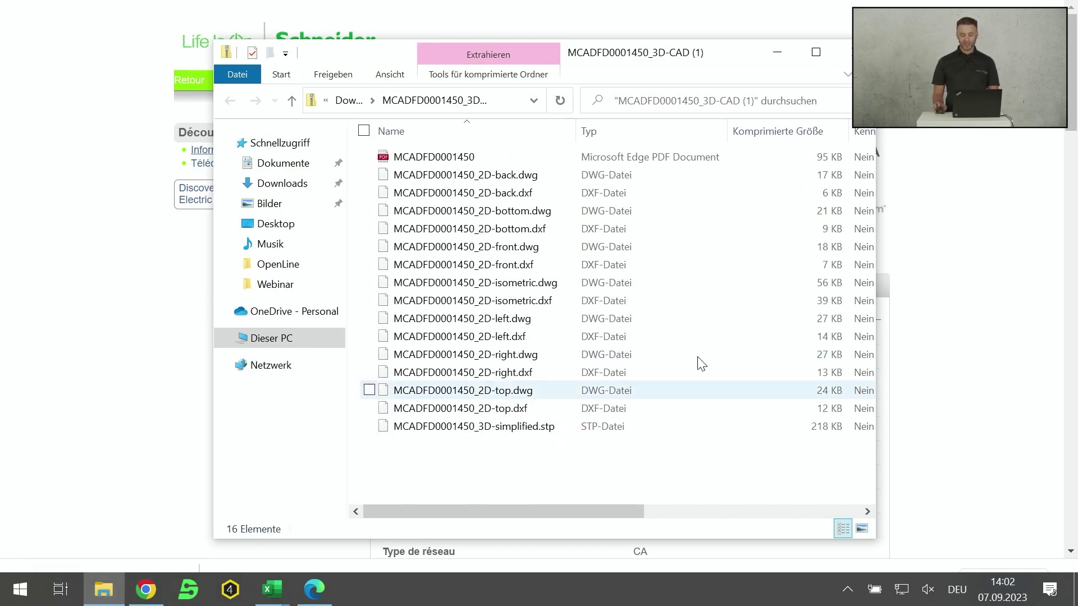
# - Open MCADFD0001450.pdf in Edge and scroll through its breaker drawing pages 1 to 6
pyautogui.doubleClick(473, 155)
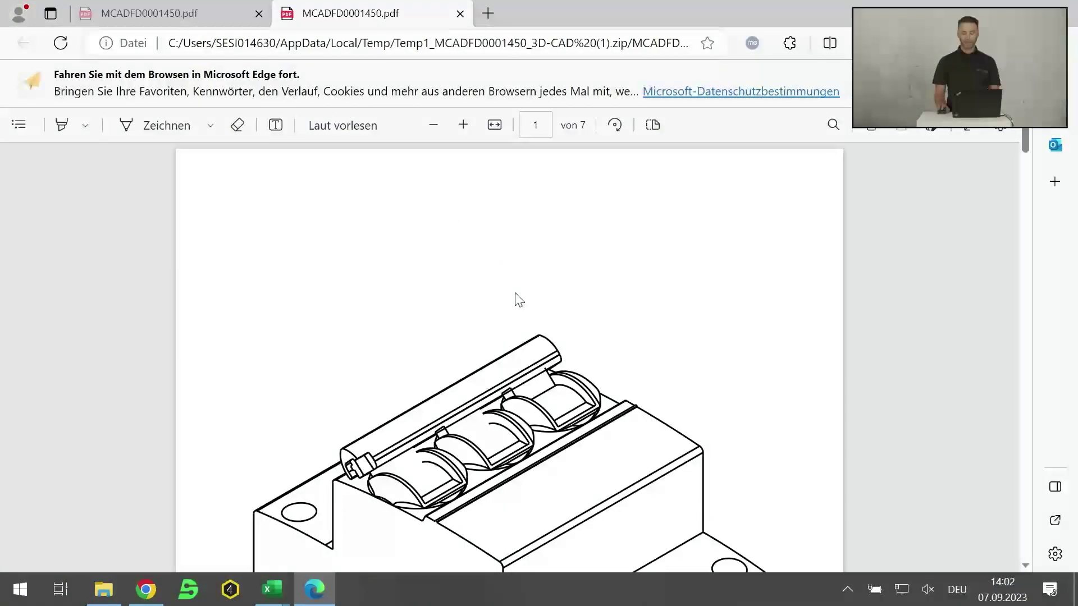
pyautogui.scroll(-5, 519, 300)
pyautogui.scroll(-15, 533, 304)
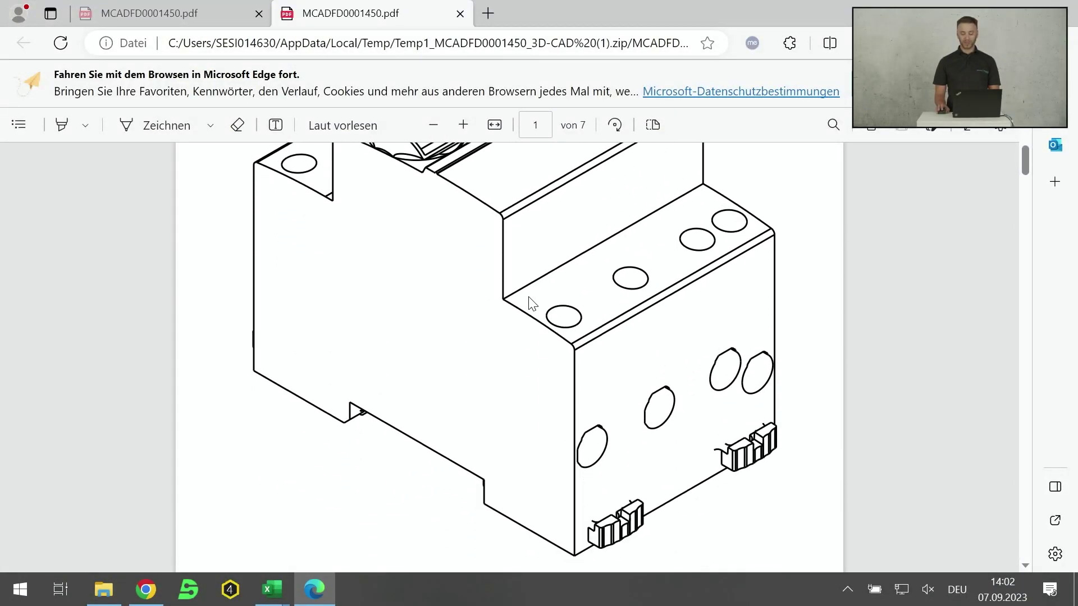
pyautogui.scroll(-15, 533, 304)
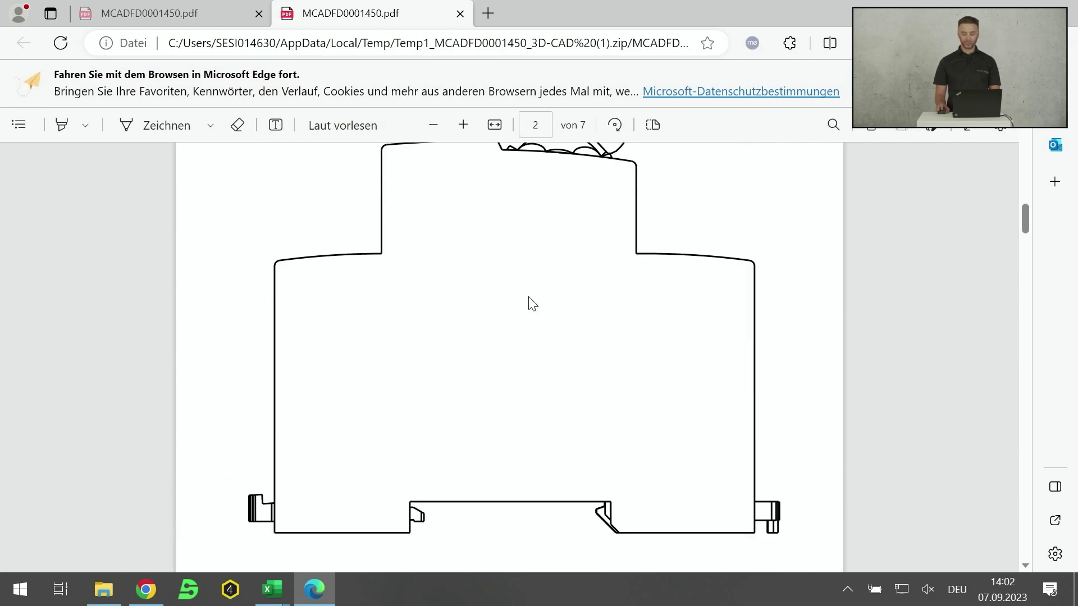
pyautogui.scroll(-10, 533, 304)
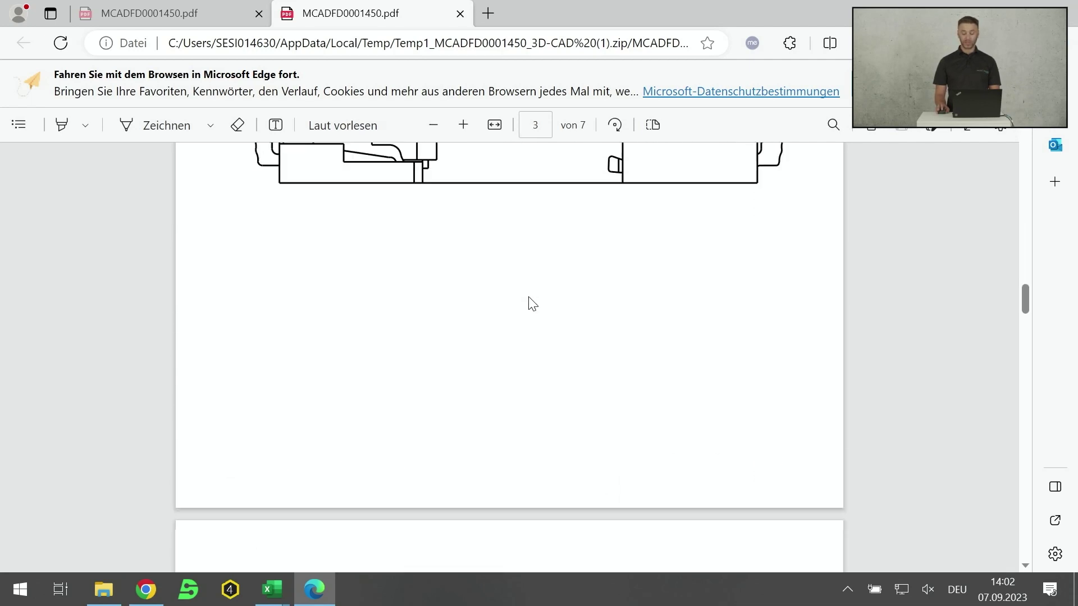
pyautogui.scroll(-15, 533, 302)
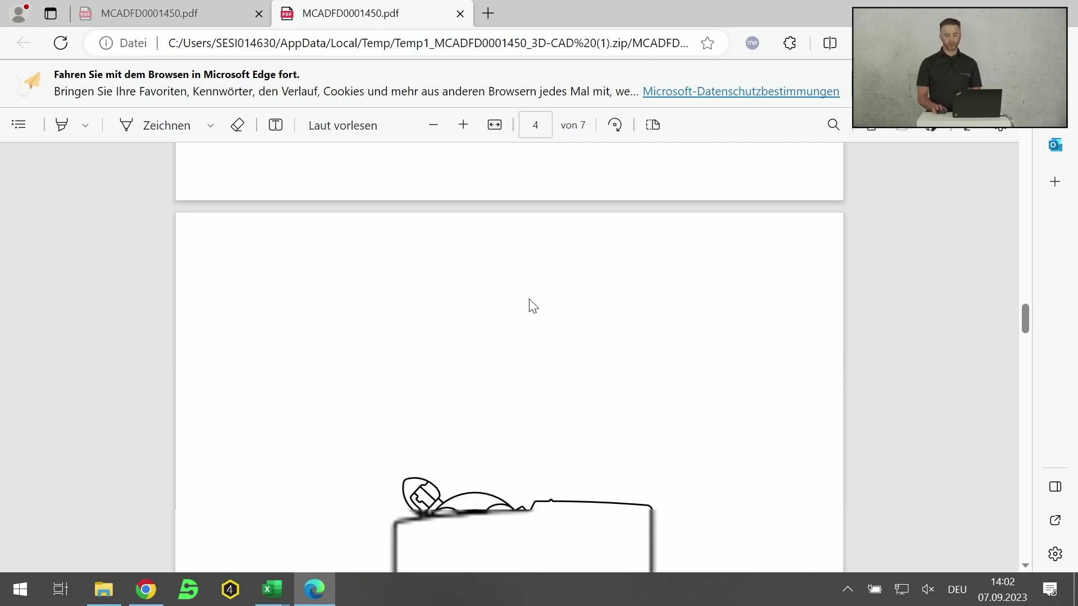
pyautogui.scroll(-15, 618, 295)
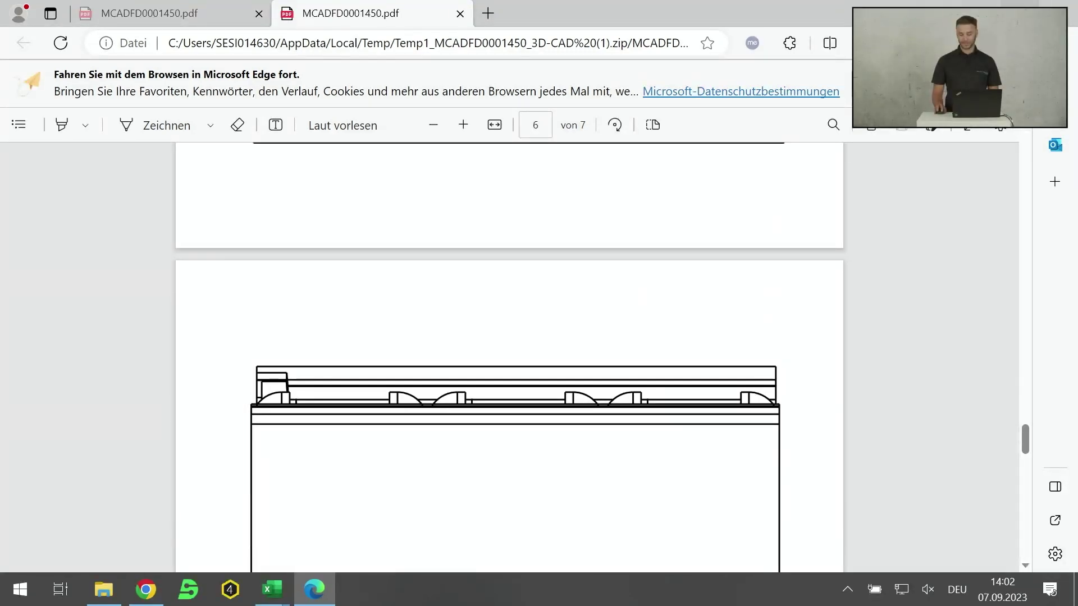
# - Switch back to Chrome, showing the A9P54716 Clario iC40 3P+N 16A breaker's technical table
pyautogui.click(146, 589)
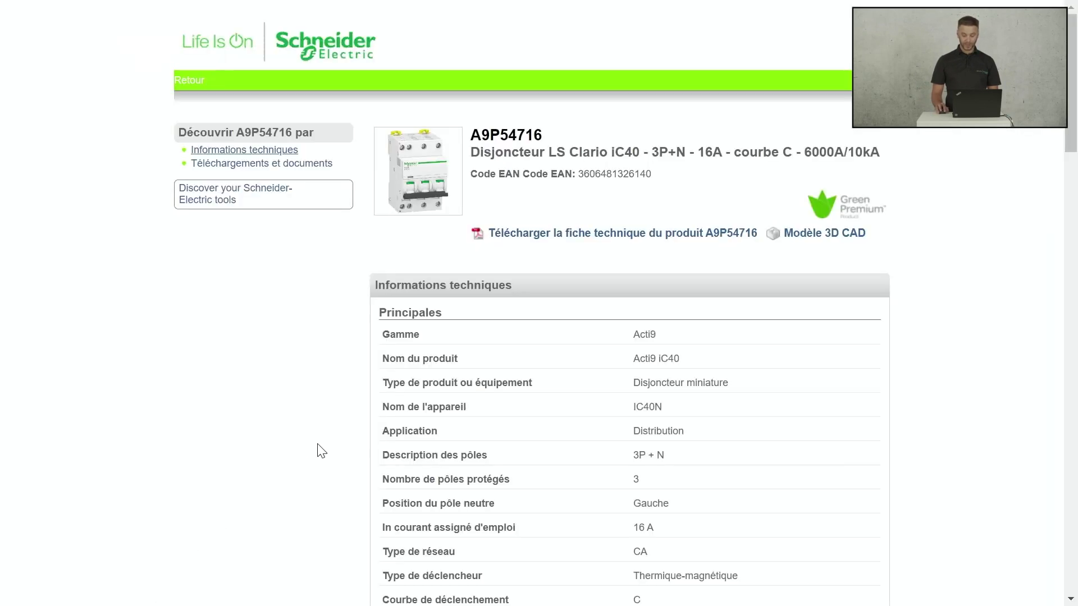